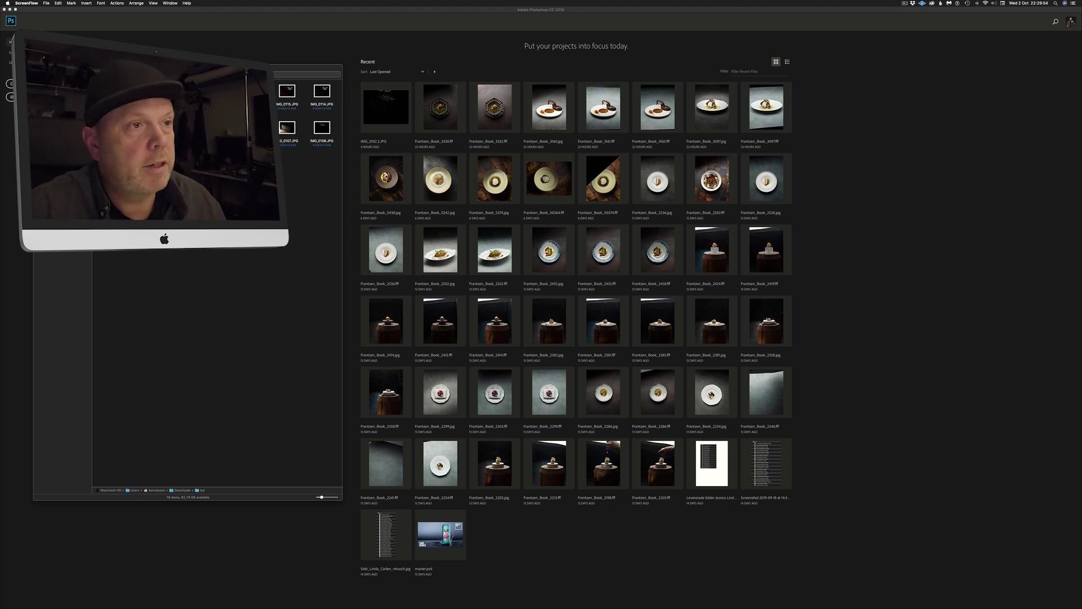
# Select the sixteen Marshall speaker shots in Finder, then bring up Photoshop's File commands
pyautogui.moveTo(104, 82); pyautogui.dragTo(329, 192)
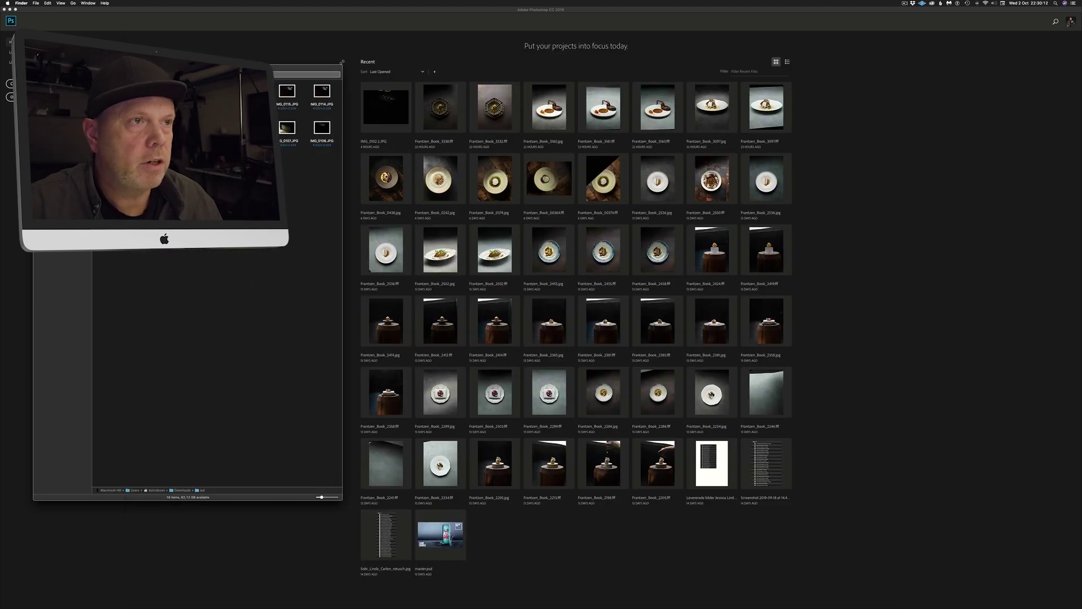
pyautogui.click(332, 47)
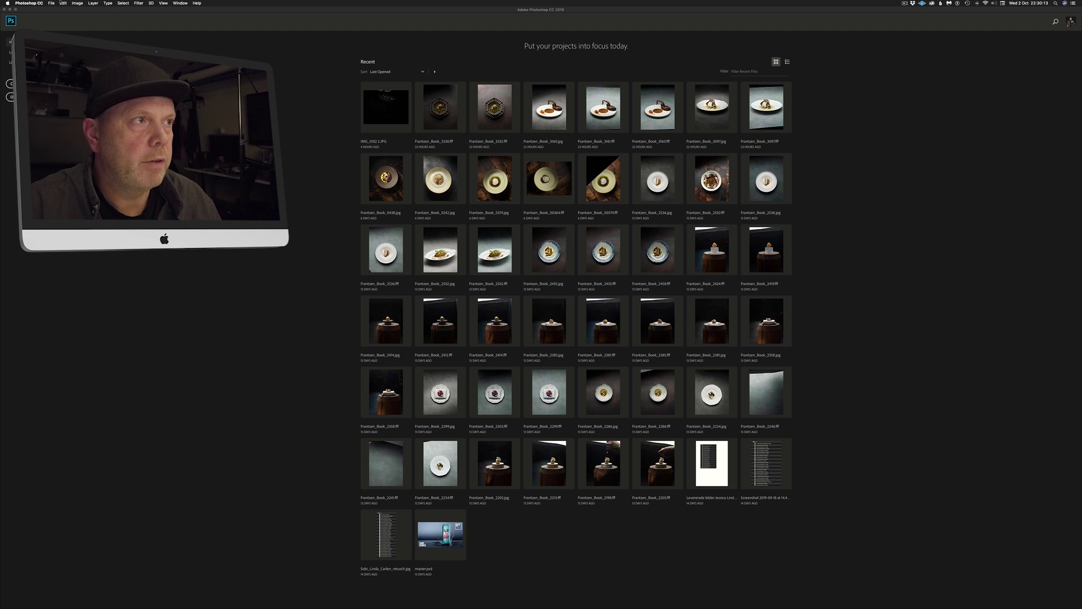
pyautogui.click(51, 3)
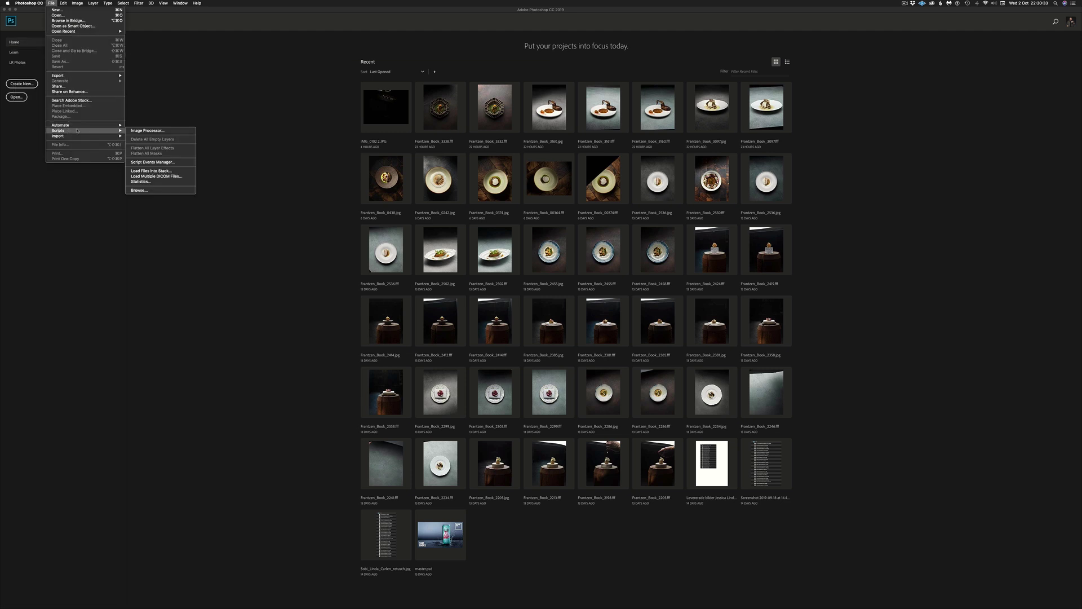
# Use Load Files into Stack to load all JPGs from the led folder as layers
pyautogui.click(155, 171)
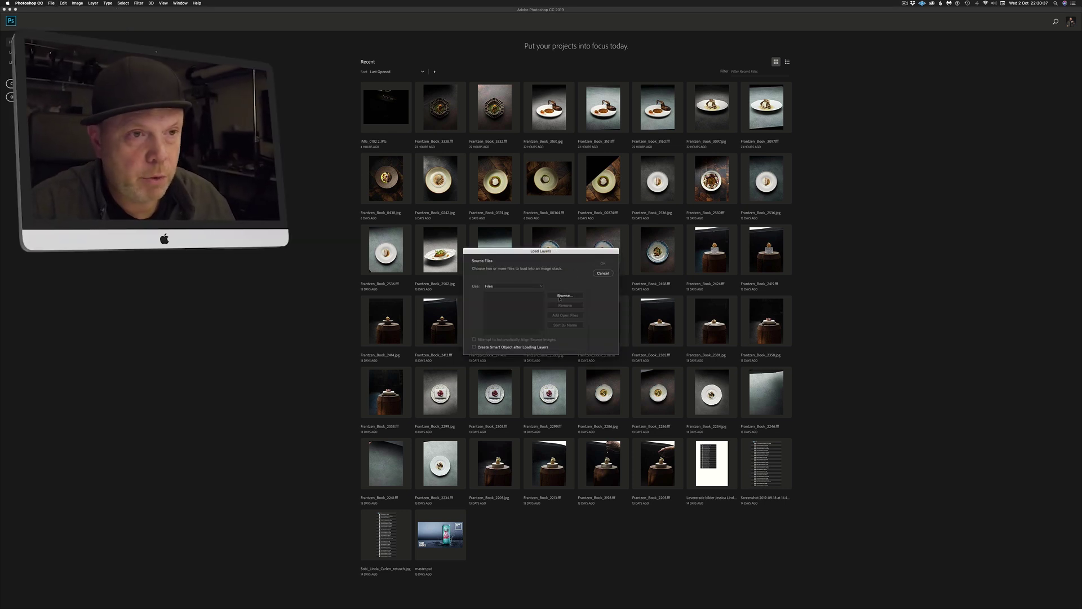
pyautogui.click(564, 295)
pyautogui.press('super+a')
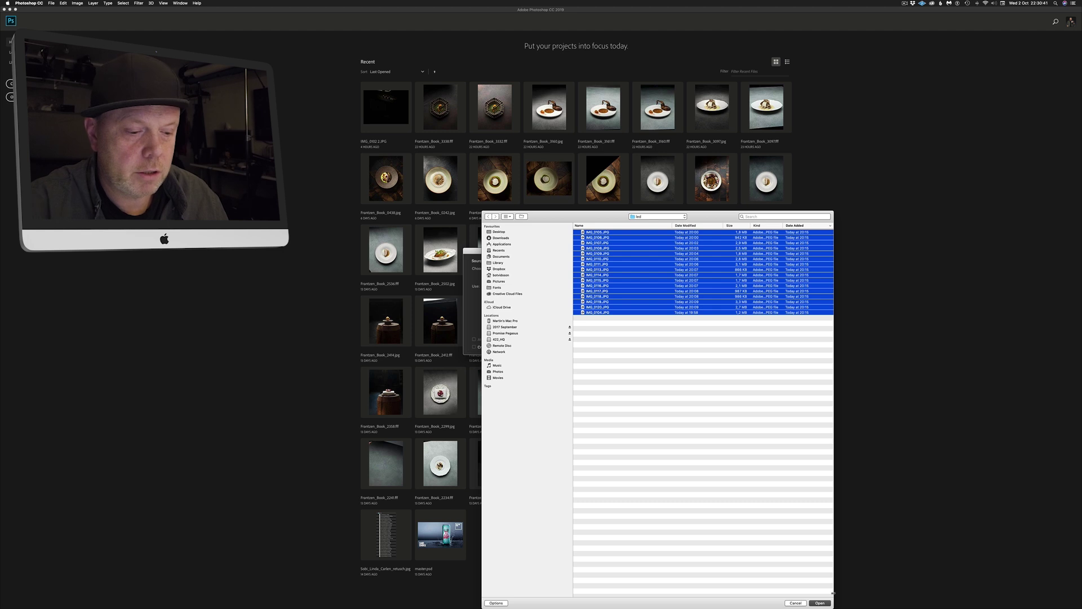
pyautogui.click(820, 603)
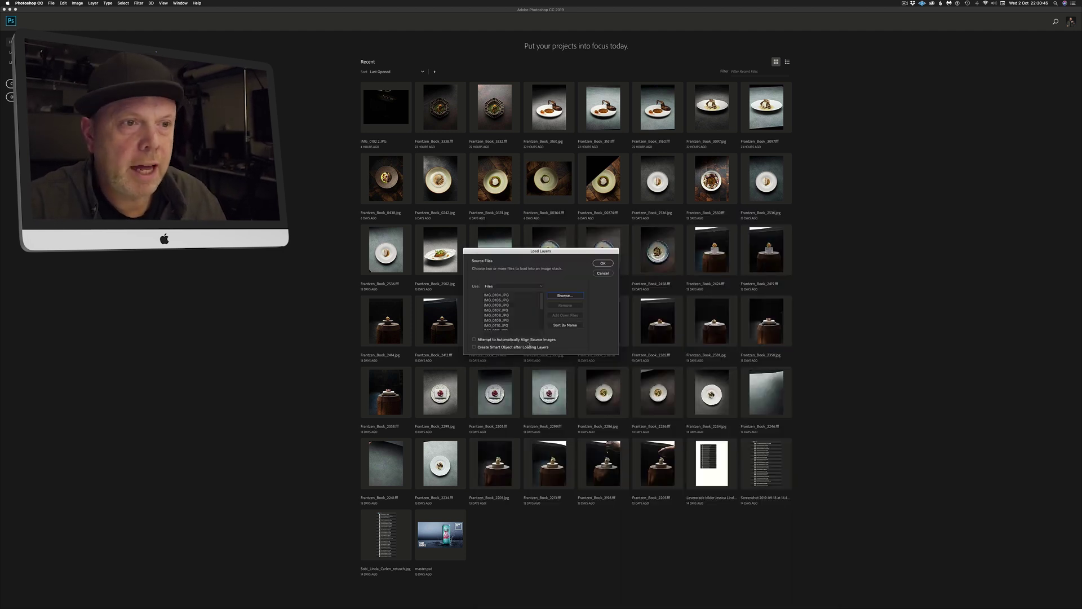
pyautogui.click(602, 262)
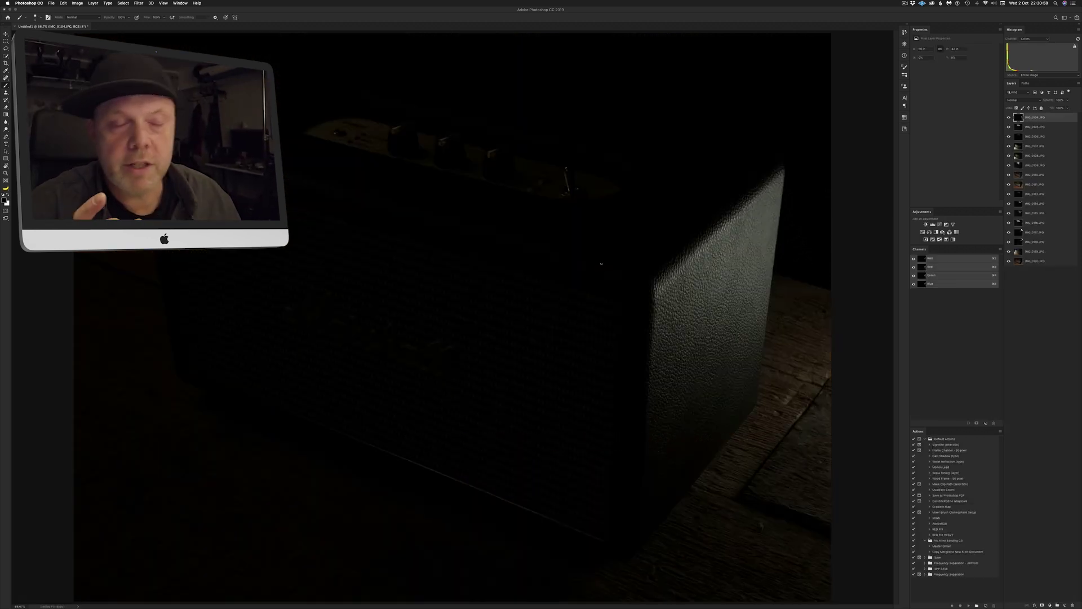
# Compare the lit and side-lit shots, then move IMG_0111 to the bottom of the stack
pyautogui.click(1009, 117)
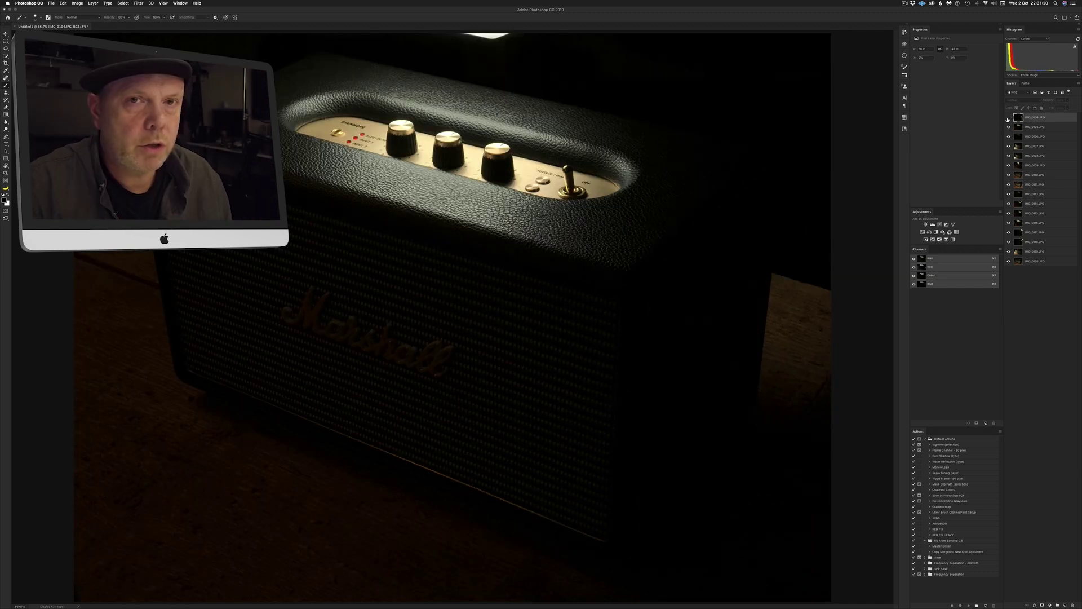
pyautogui.click(1008, 118)
pyautogui.keyDown('alt'); pyautogui.click(1008, 185); pyautogui.keyUp('alt')
pyautogui.keyDown('alt'); pyautogui.click(1009, 184); pyautogui.keyUp('alt')
pyautogui.keyDown('alt'); pyautogui.click(1008, 184); pyautogui.keyUp('alt')
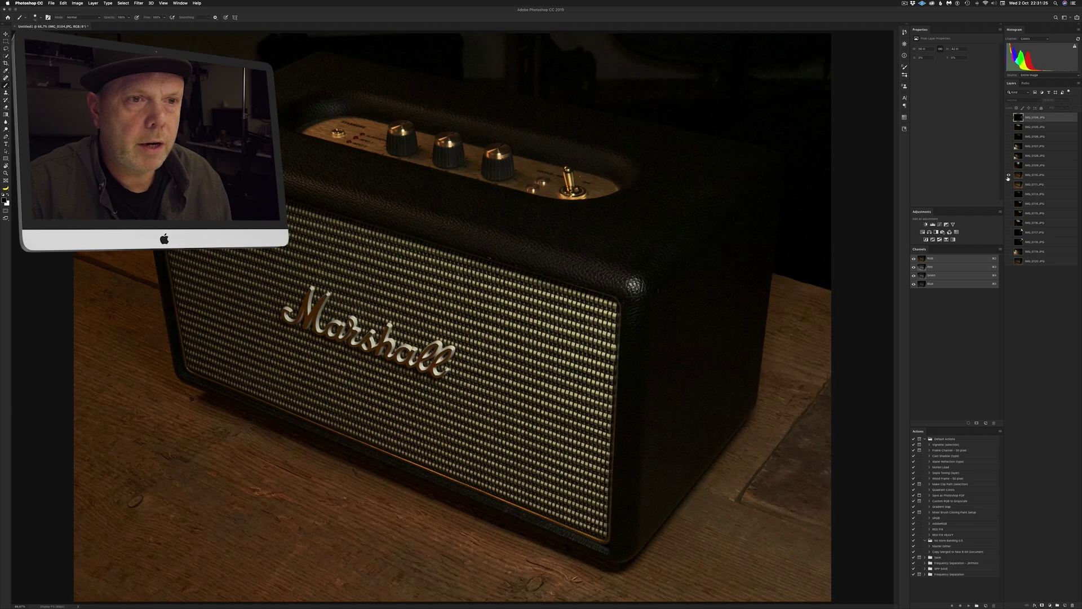
pyautogui.keyDown('alt'); pyautogui.click(1009, 184); pyautogui.keyUp('alt')
pyautogui.keyDown('alt'); pyautogui.click(1008, 184); pyautogui.keyUp('alt')
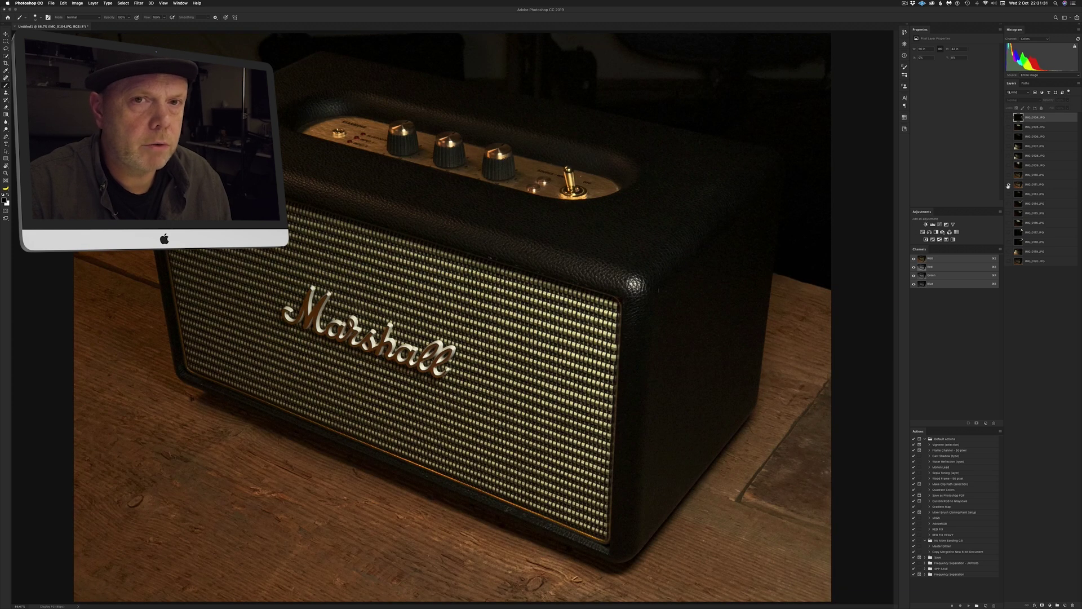
pyautogui.click(1031, 184)
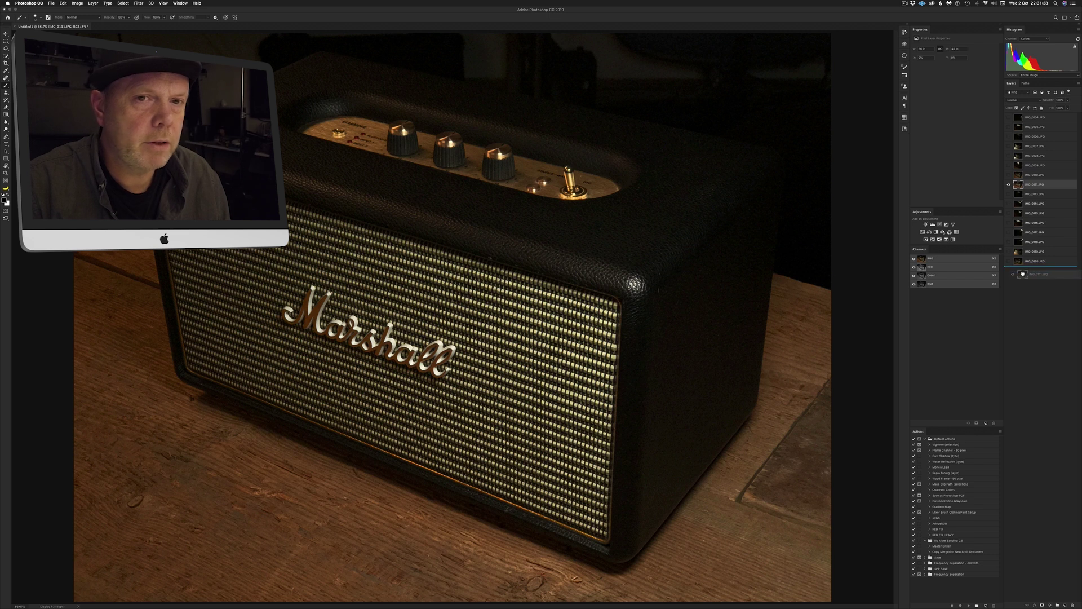
pyautogui.moveTo(1031, 184); pyautogui.dragTo(1032, 261)
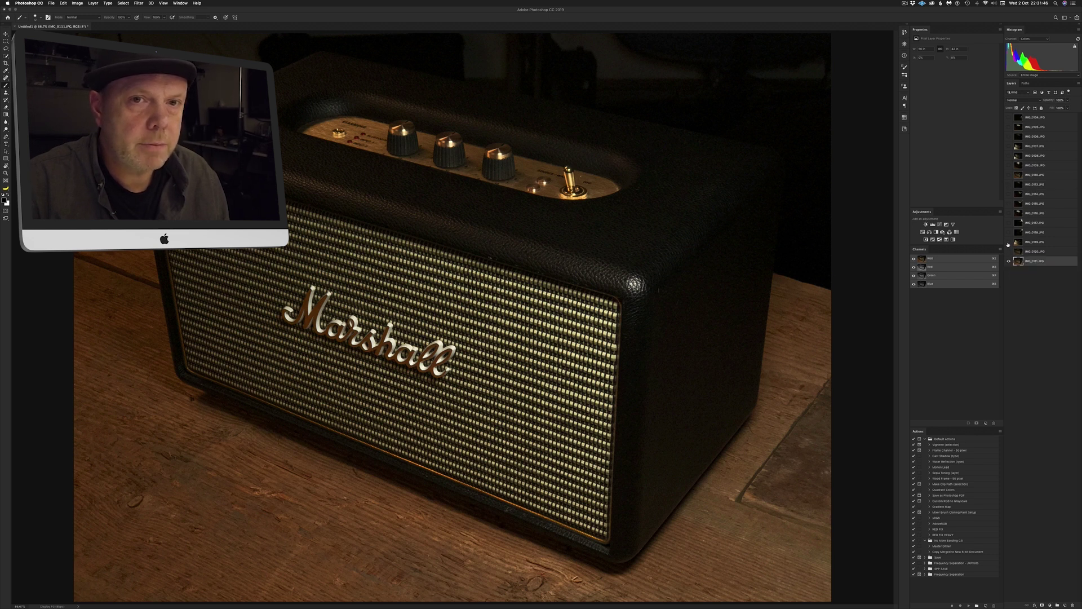
# Place the side-lit IMG_0108 layer directly above IMG_0111
pyautogui.keyDown('alt'); pyautogui.click(1009, 158); pyautogui.keyUp('alt')
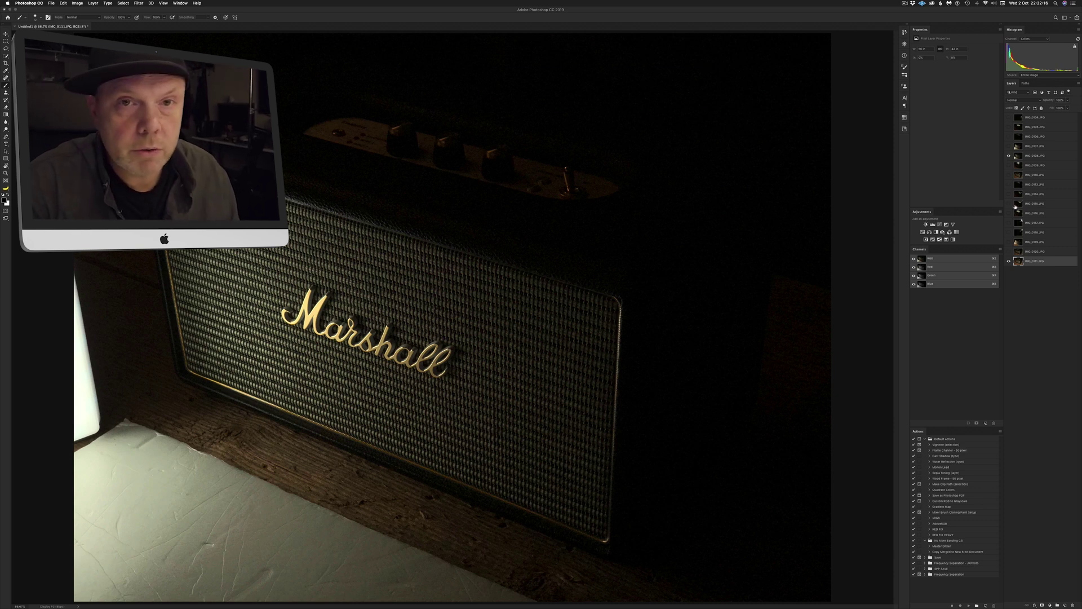
pyautogui.click(1019, 156)
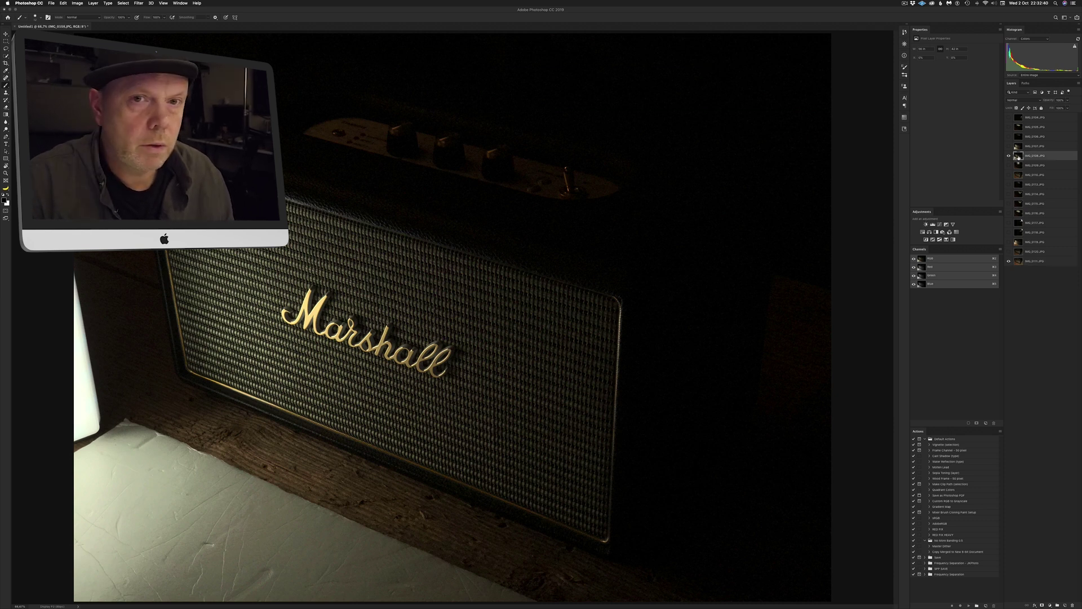
pyautogui.moveTo(1019, 158); pyautogui.dragTo(1022, 257)
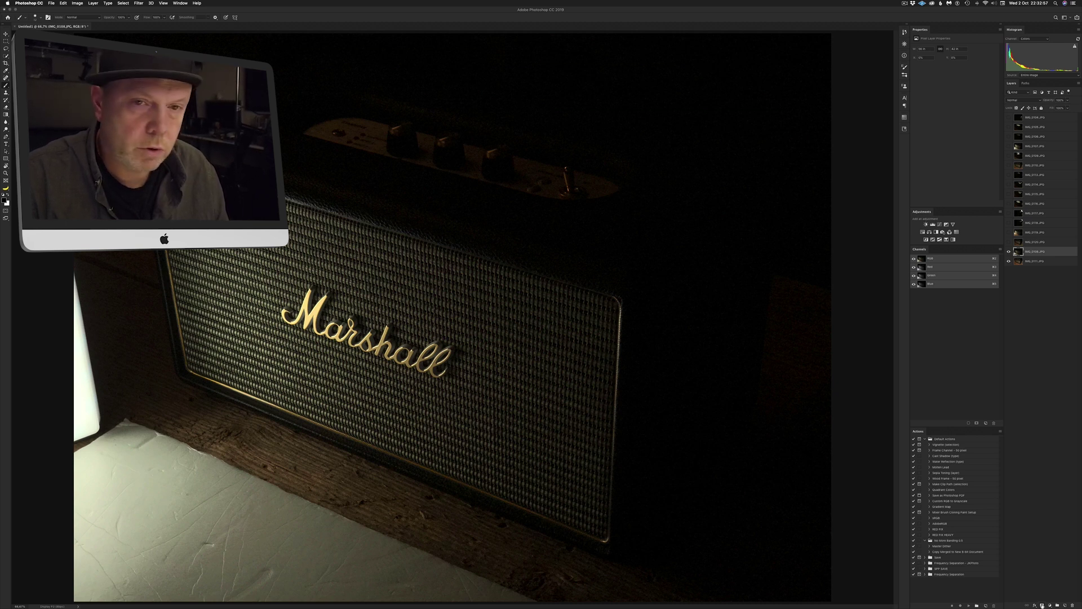
# Give IMG_0108 a black hide-all mask and set a soft brush of about 1137 px painting white
pyautogui.keyDown('alt'); pyautogui.click(1042, 605); pyautogui.keyUp('alt')
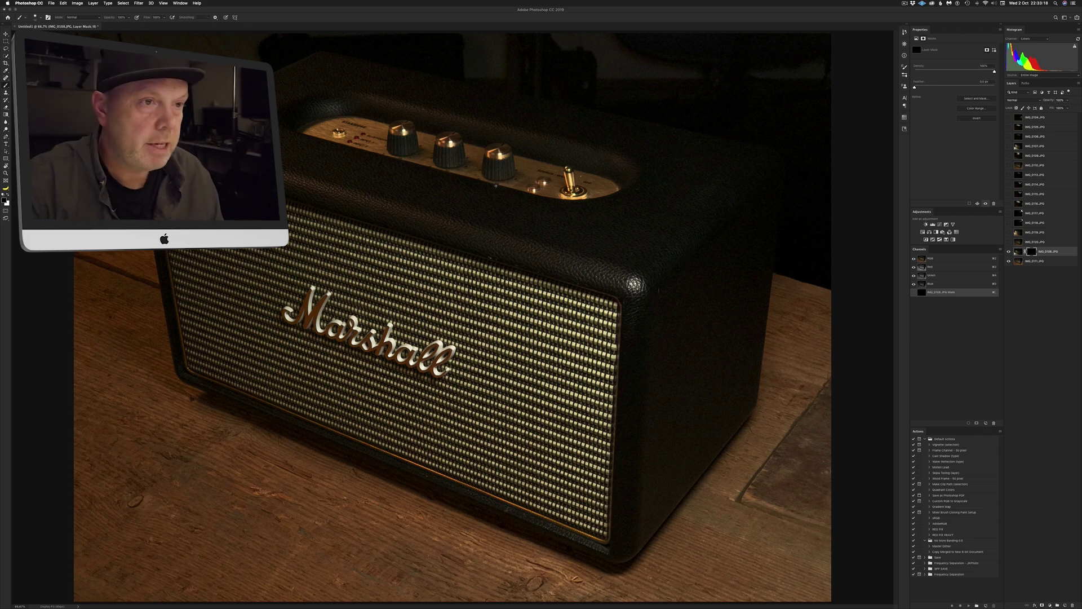
pyautogui.moveTo(476, 329)
pyautogui.mouseDown()
pyautogui.moveTo(505, 361)
pyautogui.moveTo(478, 330)
pyautogui.moveTo(491, 344)
pyautogui.moveTo(431, 366)
pyautogui.moveTo(473, 367)
pyautogui.moveTo(426, 366)
pyautogui.moveTo(504, 372)
pyautogui.moveTo(463, 351)
pyautogui.mouseUp()
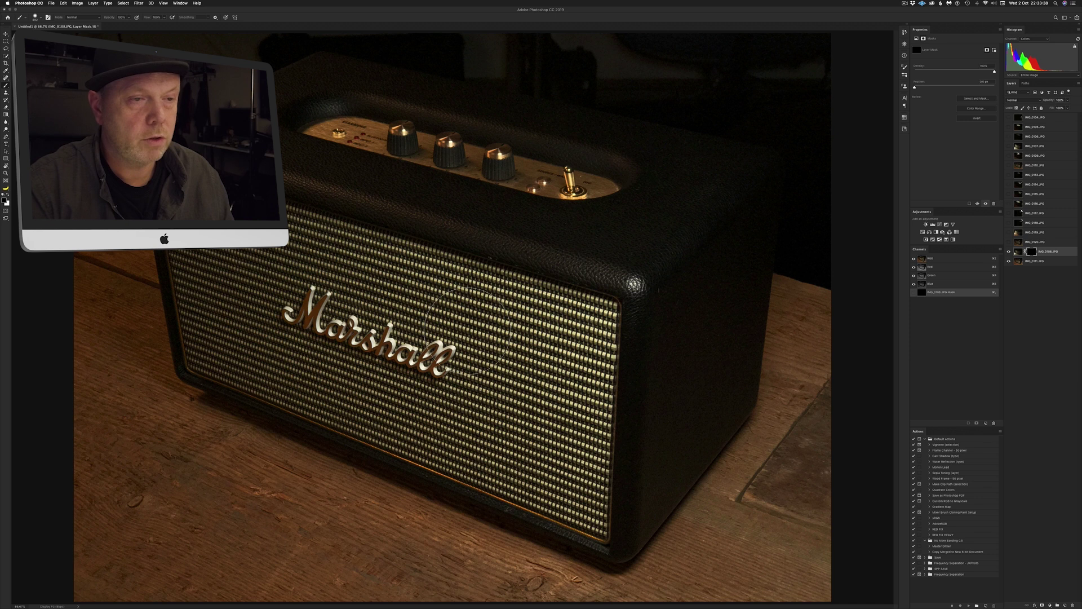
pyautogui.moveTo(474, 339)
pyautogui.mouseDown()
pyautogui.moveTo(498, 359)
pyautogui.moveTo(446, 361)
pyautogui.moveTo(451, 367)
pyautogui.mouseUp()
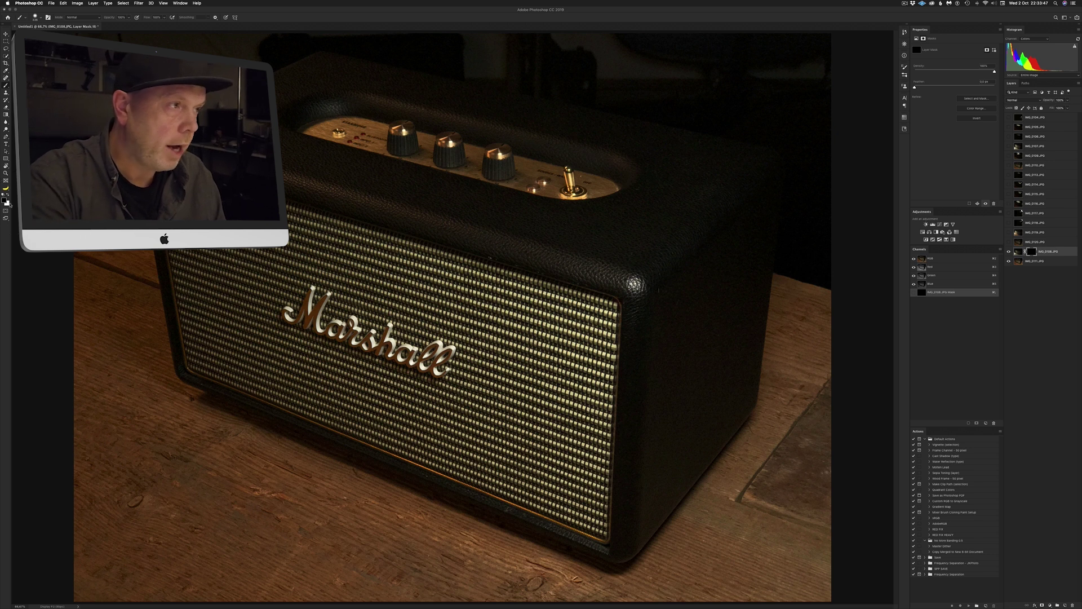
pyautogui.press('x')
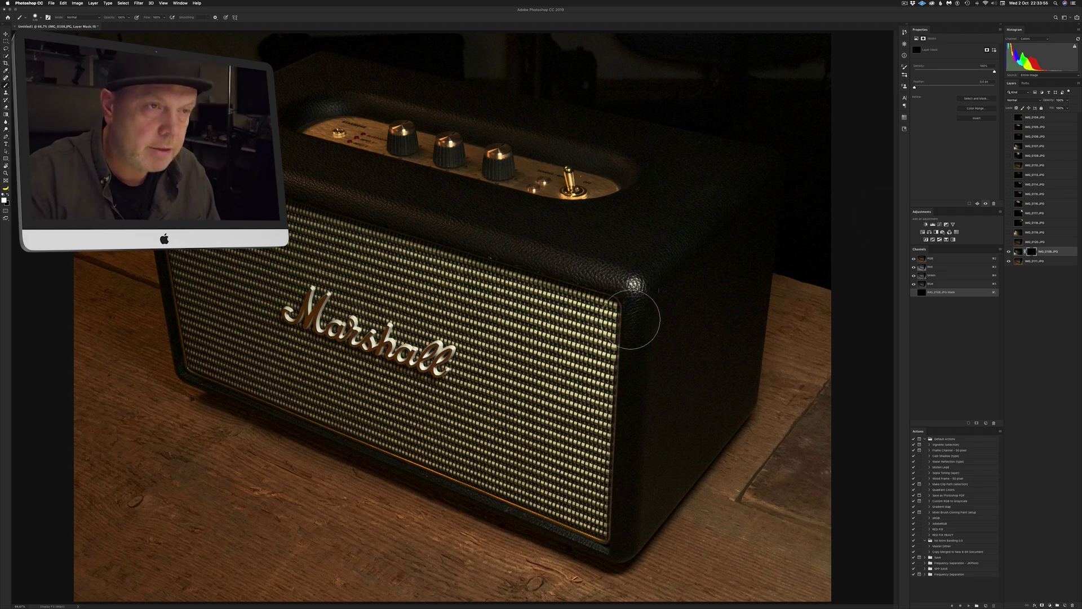
# Paint IMG_0108 back in over the Marshall logo and check the mask against the photo
pyautogui.moveTo(411, 304)
pyautogui.mouseDown()
pyautogui.moveTo(309, 320)
pyautogui.moveTo(397, 364)
pyautogui.moveTo(463, 339)
pyautogui.moveTo(379, 302)
pyautogui.moveTo(306, 307)
pyautogui.moveTo(352, 359)
pyautogui.moveTo(438, 372)
pyautogui.moveTo(374, 308)
pyautogui.moveTo(494, 407)
pyautogui.mouseUp()
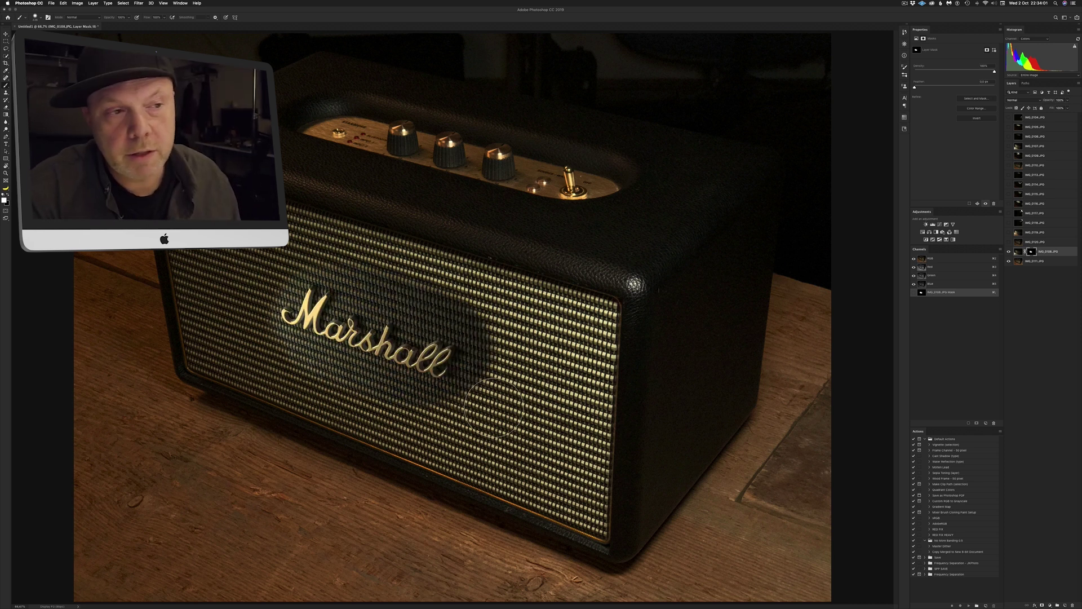
pyautogui.keyDown('alt'); pyautogui.click(1031, 252); pyautogui.keyUp('alt')
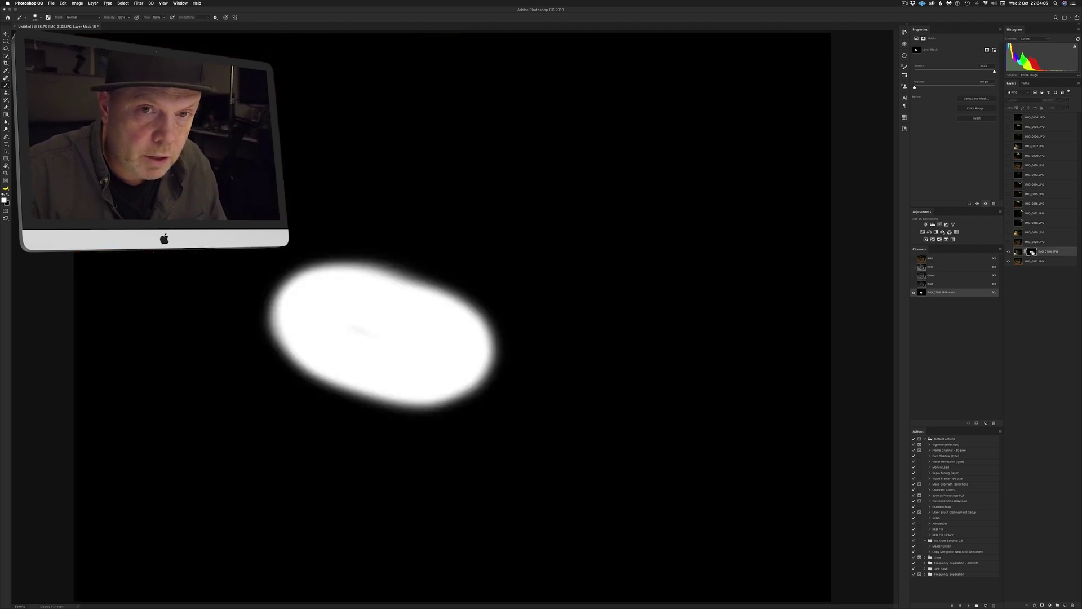
pyautogui.keyDown('alt'); pyautogui.click(1031, 252); pyautogui.keyUp('alt')
pyautogui.keyDown('alt'); pyautogui.click(1031, 253); pyautogui.keyUp('alt')
pyautogui.keyDown('alt'); pyautogui.click(1032, 252); pyautogui.keyUp('alt')
pyautogui.keyDown('alt'); pyautogui.click(1031, 253); pyautogui.keyUp('alt')
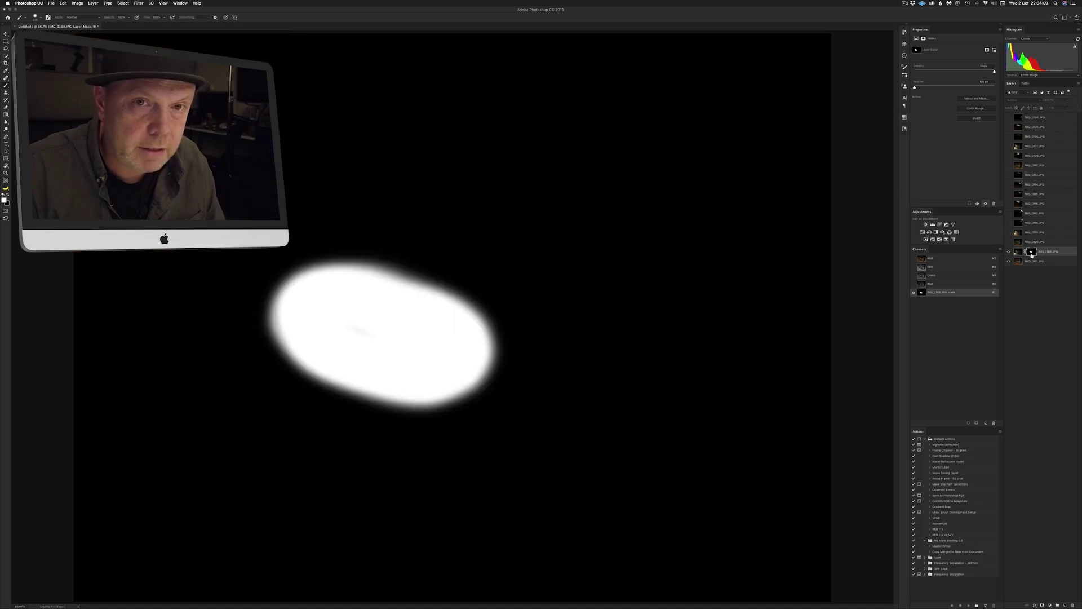
pyautogui.keyDown('alt'); pyautogui.click(1032, 254); pyautogui.keyUp('alt')
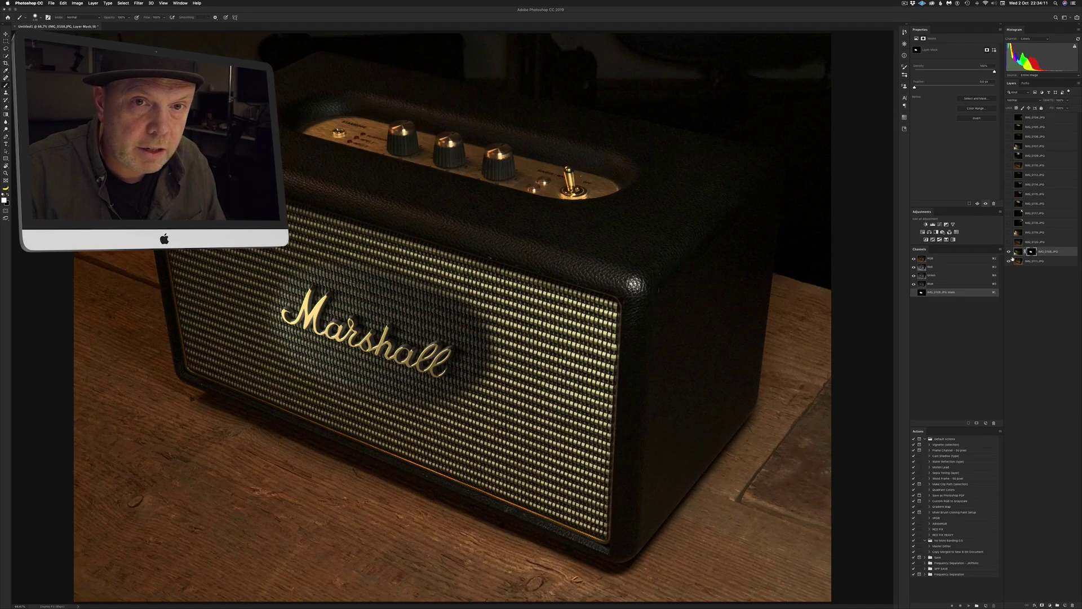
# Reveal more grille texture around the logo and down the left side of the grille
pyautogui.click(1009, 261)
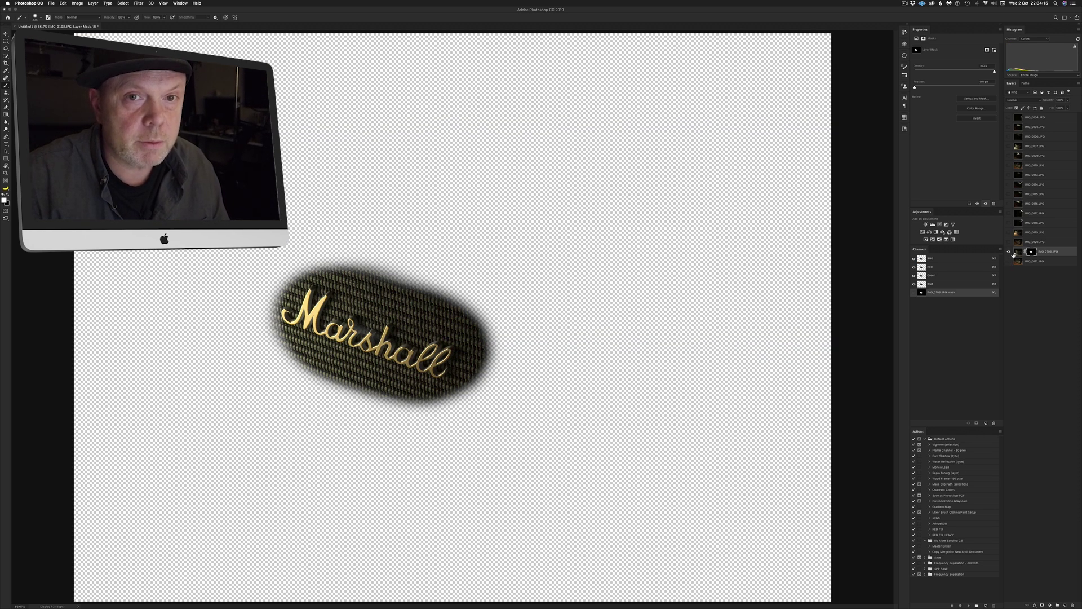
pyautogui.click(1010, 252)
pyautogui.click(1009, 252)
pyautogui.moveTo(349, 282)
pyautogui.mouseDown()
pyautogui.moveTo(265, 316)
pyautogui.moveTo(472, 383)
pyautogui.moveTo(490, 327)
pyautogui.mouseUp()
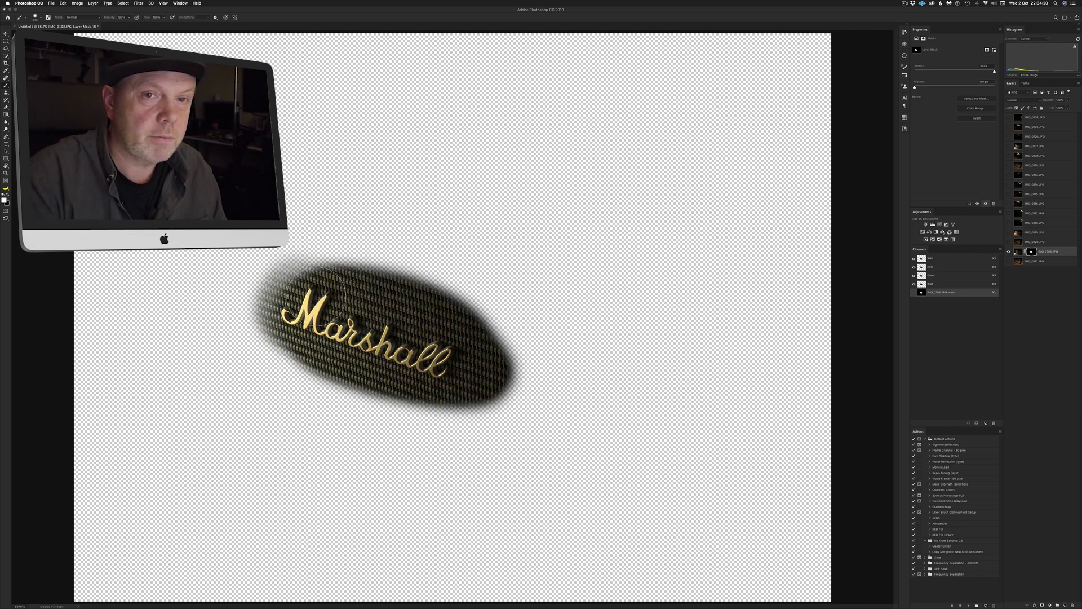
pyautogui.click(1009, 261)
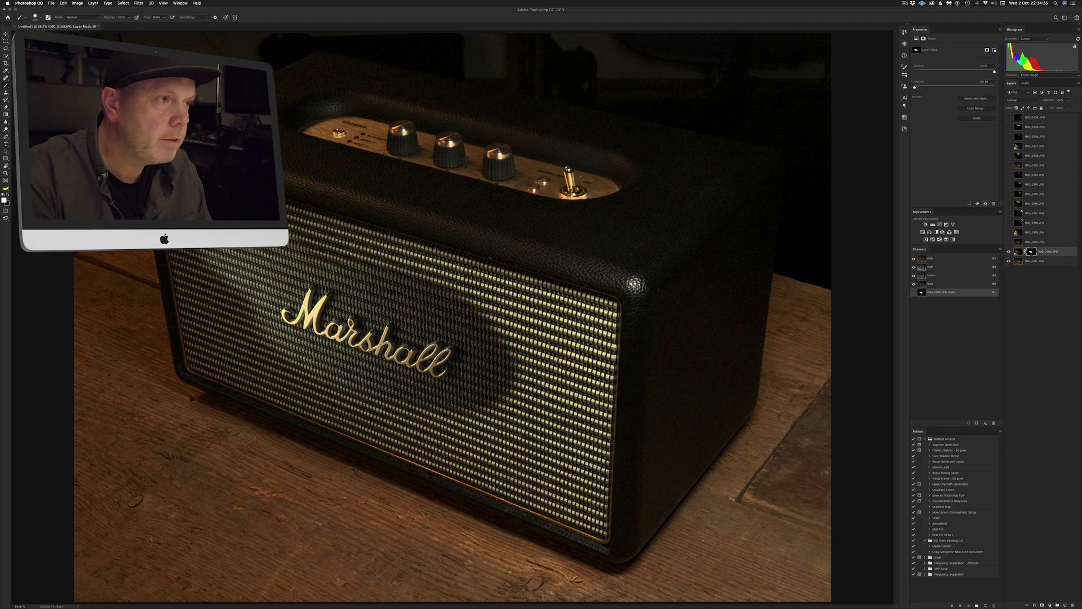
pyautogui.moveTo(189, 259)
pyautogui.mouseDown()
pyautogui.moveTo(209, 316)
pyautogui.moveTo(206, 361)
pyautogui.moveTo(198, 276)
pyautogui.moveTo(221, 358)
pyautogui.moveTo(595, 517)
pyautogui.moveTo(595, 321)
pyautogui.moveTo(296, 209)
pyautogui.mouseUp()
# Invert the IMG_0108 mask and darken the upper and lower strips along the speaker's edge
pyautogui.hotkey('ctrl', 'i')
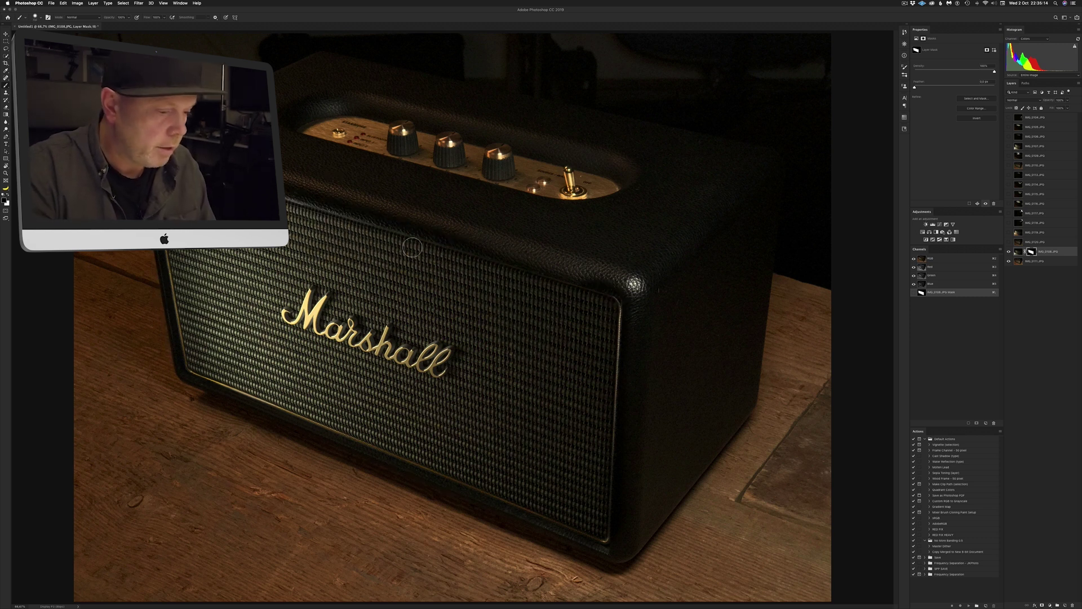
pyautogui.press('r')
pyautogui.moveTo(409, 250); pyautogui.dragTo(584, 339)
pyautogui.press('b')
pyautogui.moveTo(568, 187)
pyautogui.mouseDown()
pyautogui.moveTo(483, 278)
pyautogui.moveTo(443, 96)
pyautogui.mouseUp()
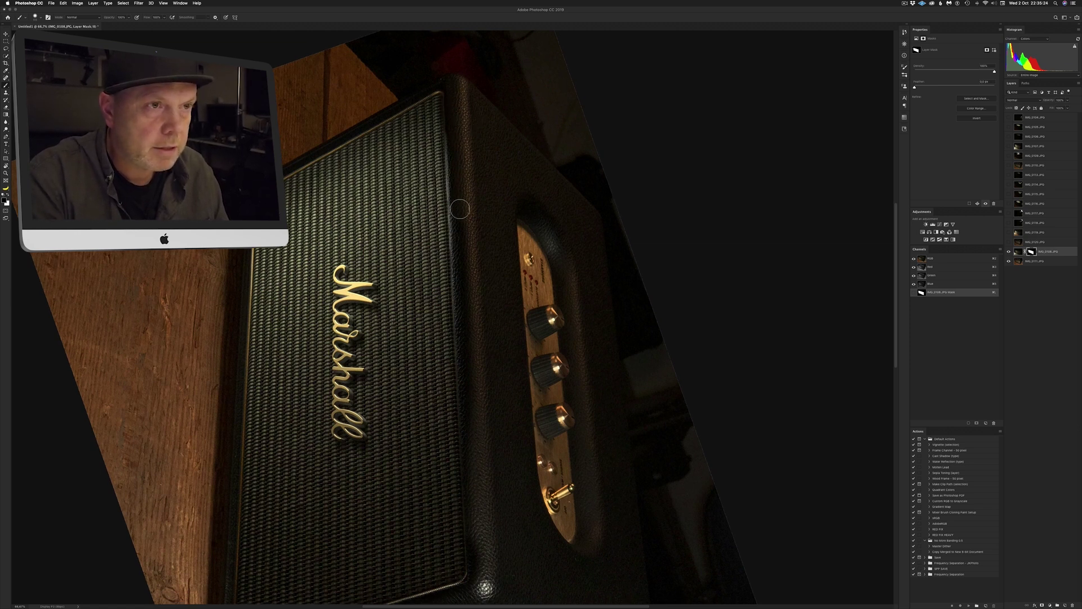
pyautogui.moveTo(460, 194); pyautogui.dragTo(454, 105)
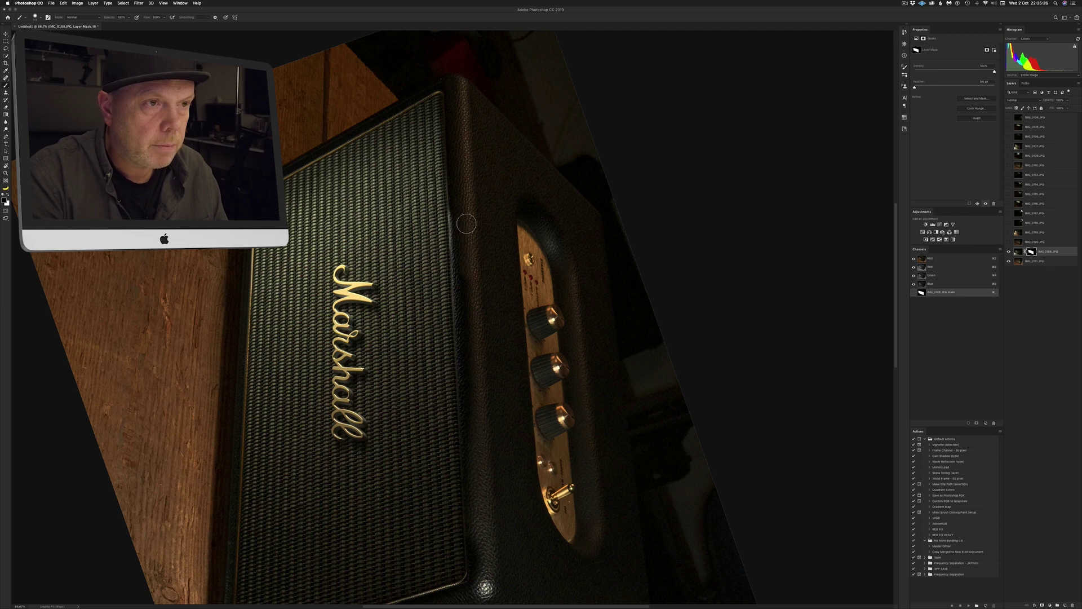
pyautogui.moveTo(461, 183); pyautogui.dragTo(460, 242)
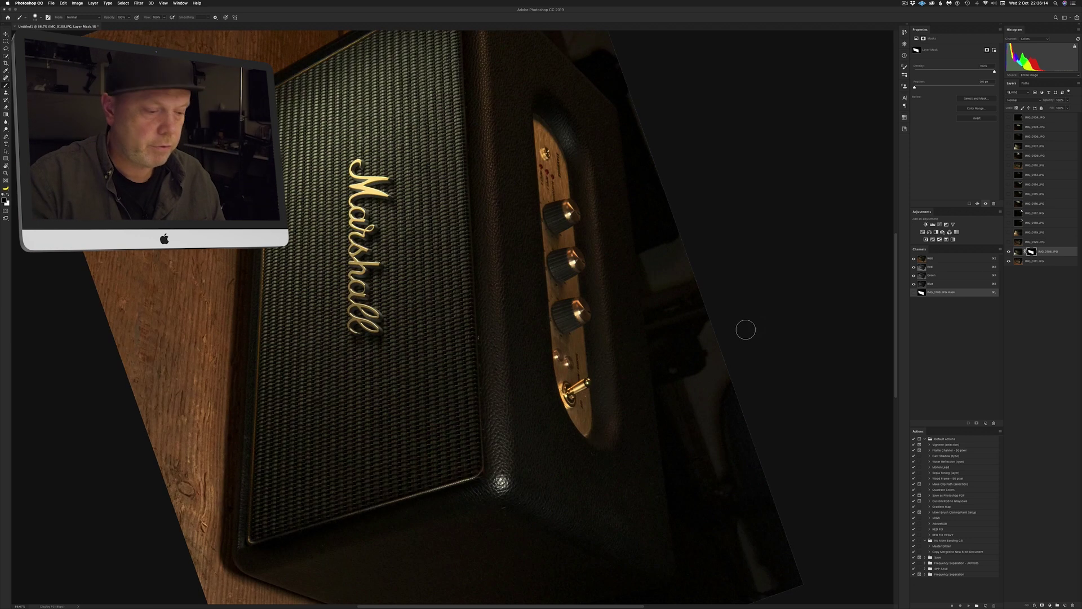
pyautogui.press('r')
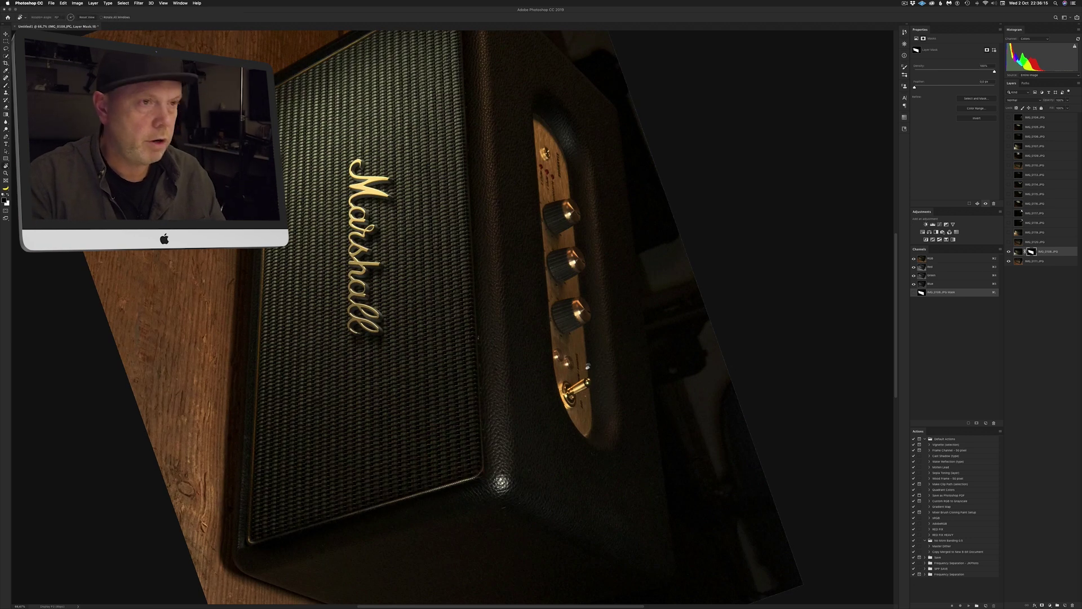
pyautogui.press('Escape')
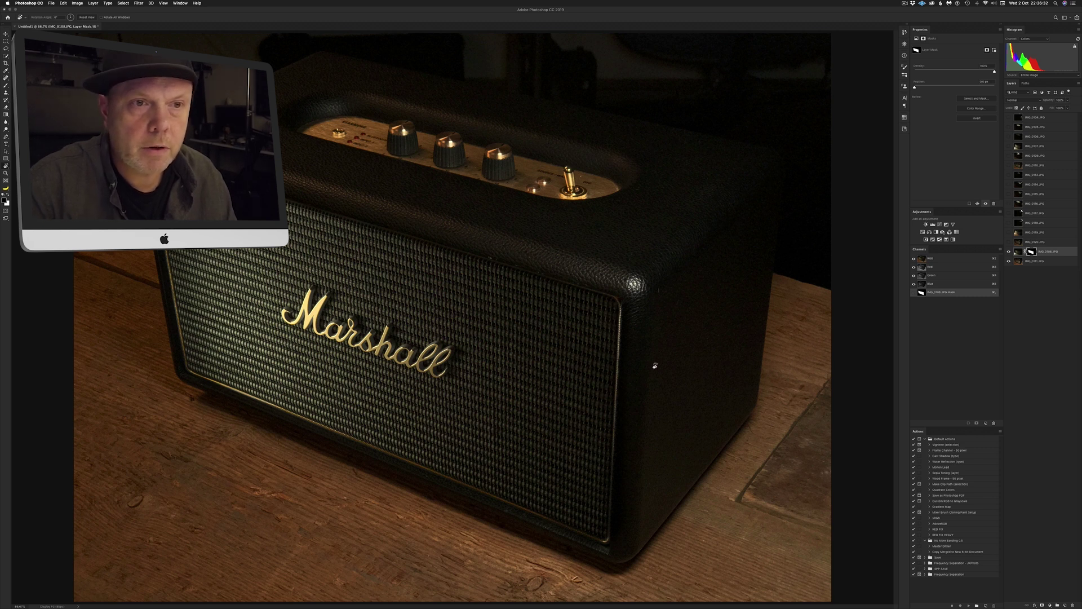
# Show IMG_0104, move it above IMG_0120, and hide it with a black mask, ready to paint white
pyautogui.click(1009, 120)
pyautogui.moveTo(1035, 117); pyautogui.dragTo(1013, 253)
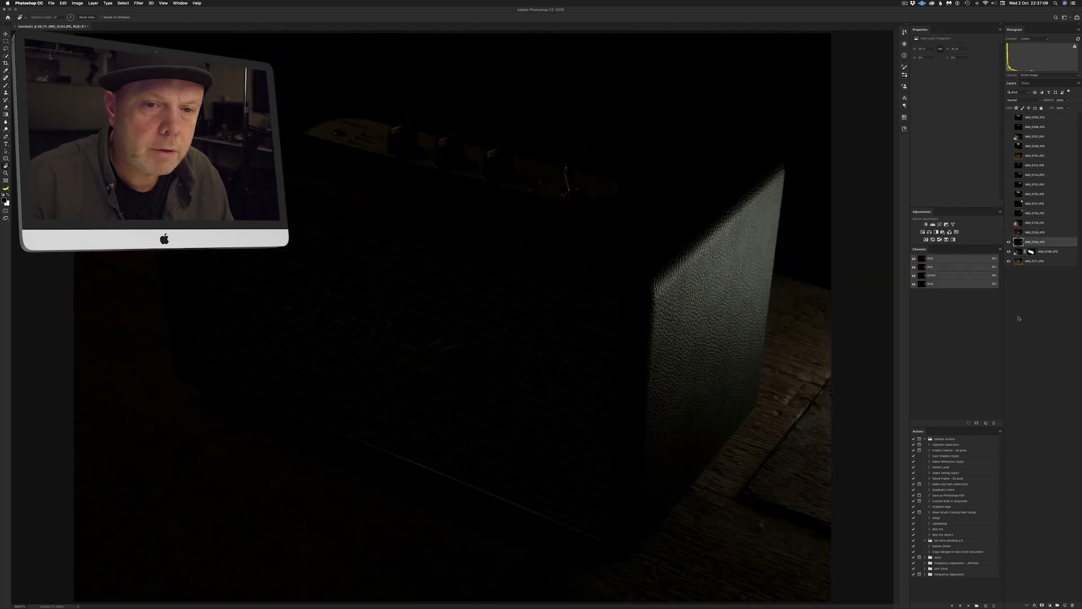
pyautogui.keyDown('alt'); pyautogui.click(1042, 606); pyautogui.keyUp('alt')
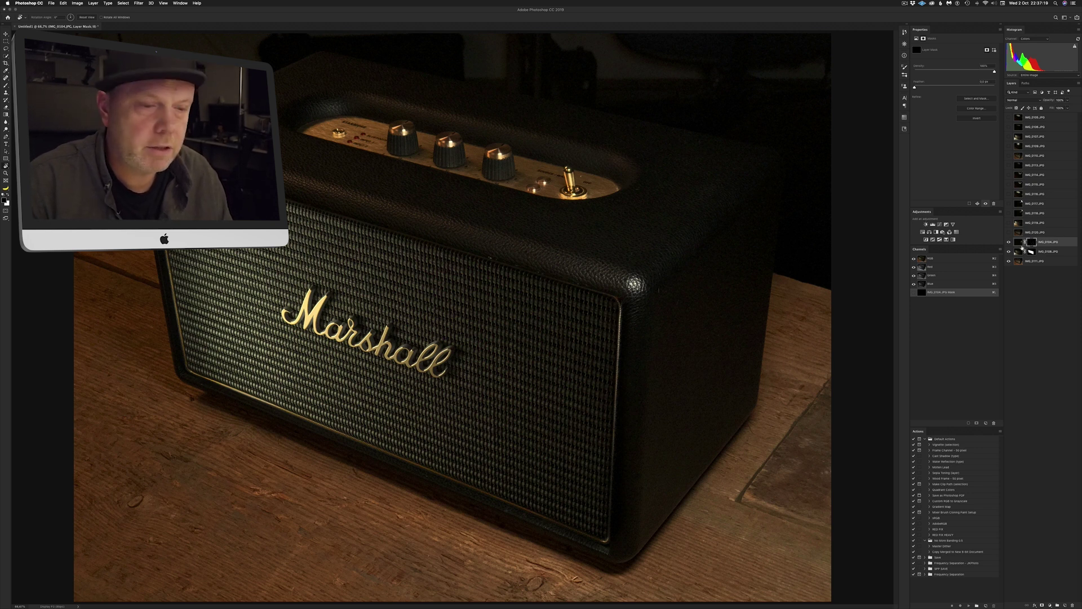
pyautogui.press('b')
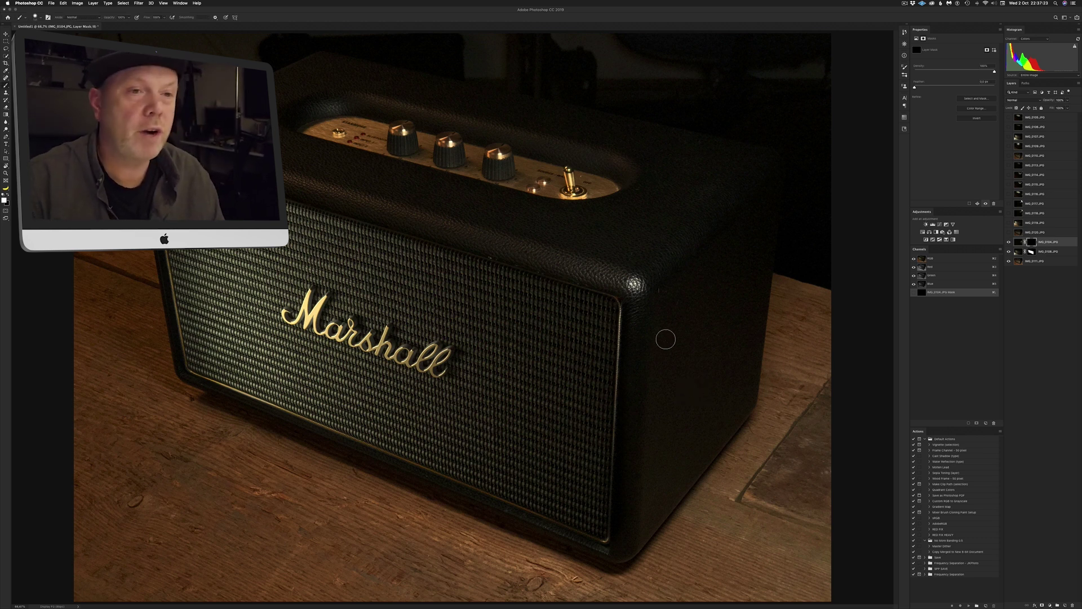
pyautogui.press('x')
# Paint light onto the speaker's right side panel and front-right edge with a brush of about 129 px
pyautogui.moveTo(676, 348)
pyautogui.mouseDown()
pyautogui.moveTo(674, 374)
pyautogui.moveTo(686, 345)
pyautogui.moveTo(669, 427)
pyautogui.mouseUp()
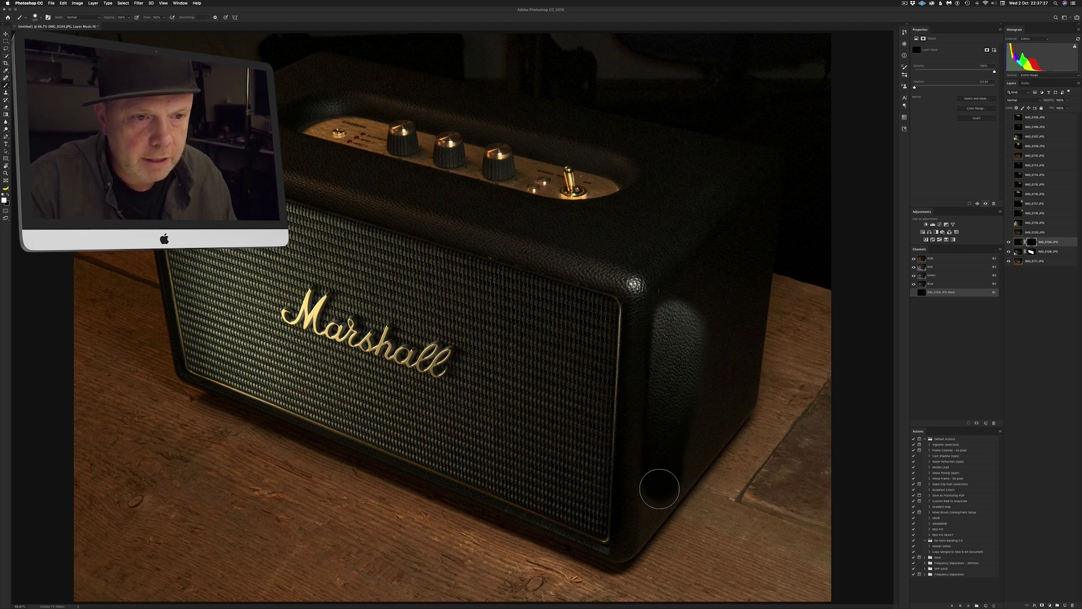
pyautogui.moveTo(657, 469)
pyautogui.mouseDown()
pyautogui.moveTo(644, 475)
pyautogui.moveTo(652, 508)
pyautogui.mouseUp()
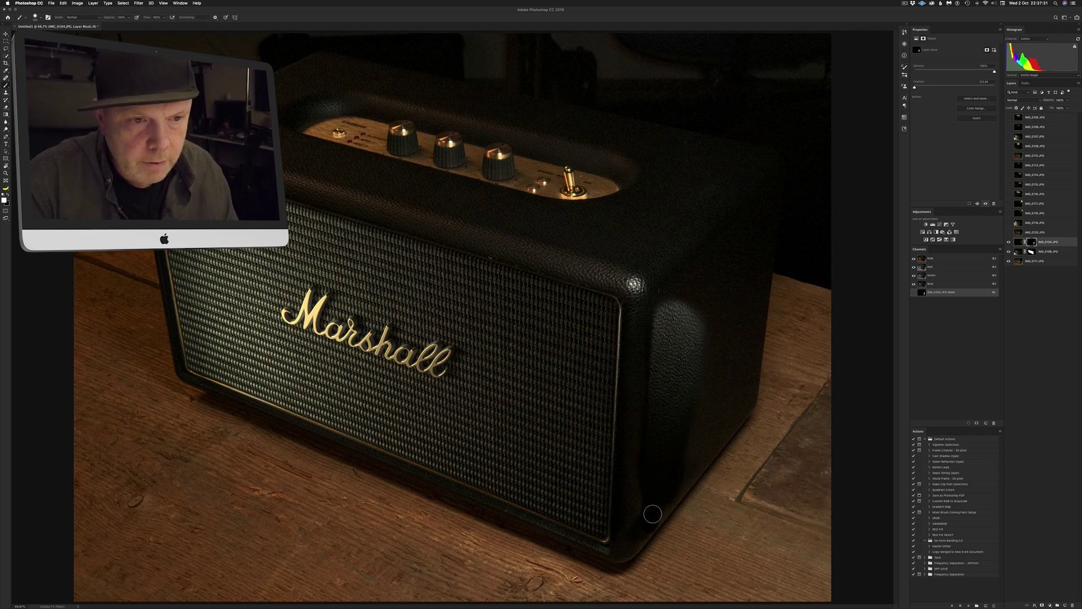
pyautogui.moveTo(678, 451)
pyautogui.mouseDown()
pyautogui.moveTo(731, 388)
pyautogui.moveTo(733, 410)
pyautogui.moveTo(752, 326)
pyautogui.moveTo(745, 399)
pyautogui.moveTo(768, 173)
pyautogui.moveTo(767, 220)
pyautogui.mouseUp()
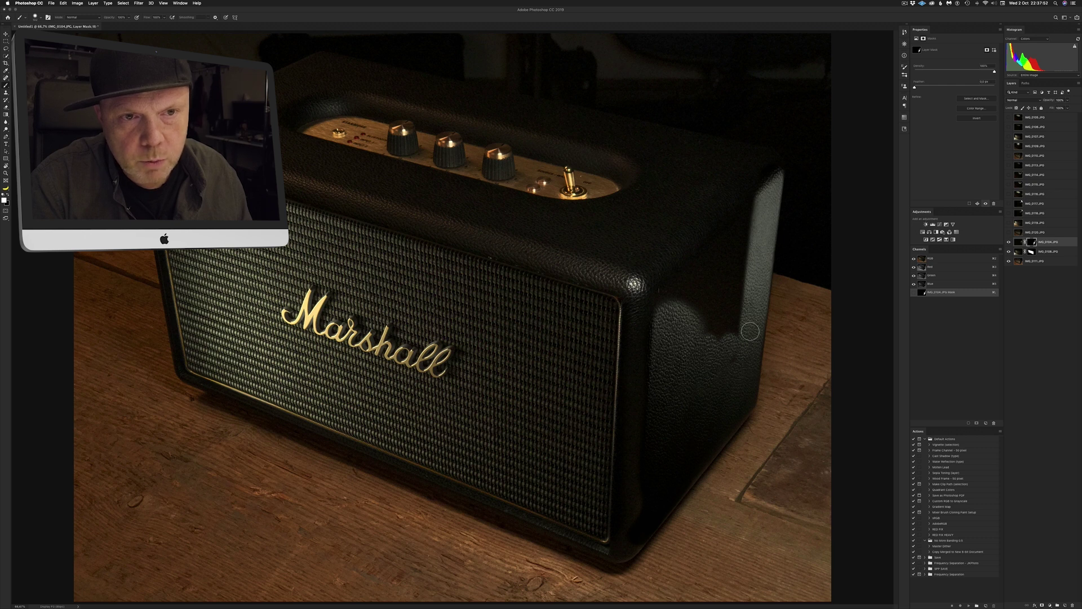
pyautogui.moveTo(750, 326)
pyautogui.mouseDown()
pyautogui.moveTo(747, 270)
pyautogui.moveTo(725, 334)
pyautogui.moveTo(699, 255)
pyautogui.moveTo(721, 229)
pyautogui.moveTo(668, 273)
pyautogui.moveTo(677, 267)
pyautogui.moveTo(687, 351)
pyautogui.moveTo(727, 362)
pyautogui.moveTo(735, 409)
pyautogui.mouseUp()
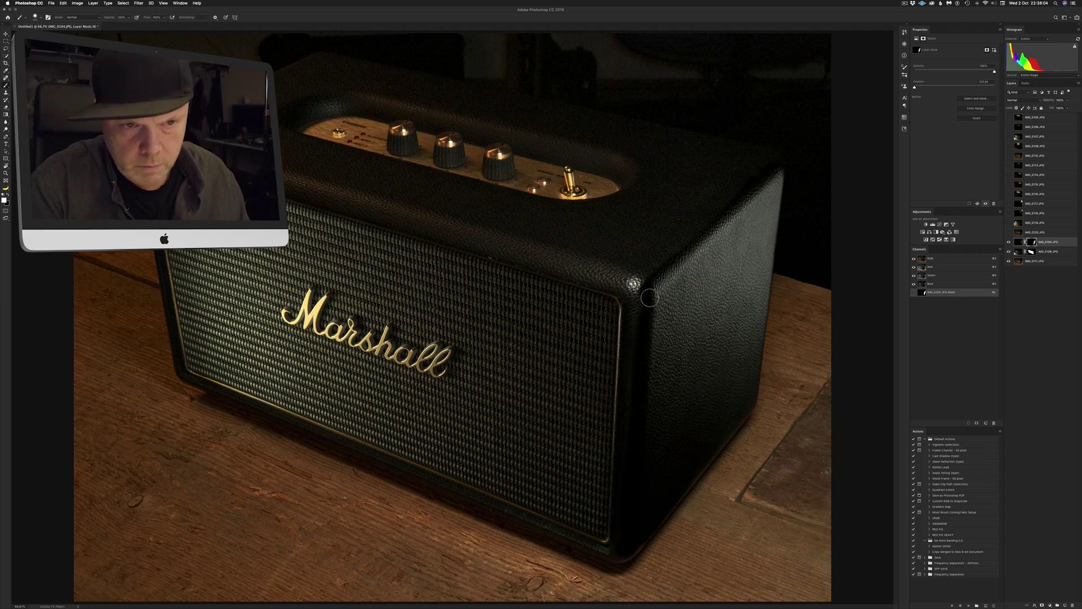
pyautogui.moveTo(679, 287); pyautogui.dragTo(665, 382)
pyautogui.press('super+z')
pyautogui.press('x')
pyautogui.press(']')
pyautogui.moveTo(661, 309)
pyautogui.mouseDown()
pyautogui.moveTo(643, 359)
pyautogui.moveTo(631, 293)
pyautogui.mouseUp()
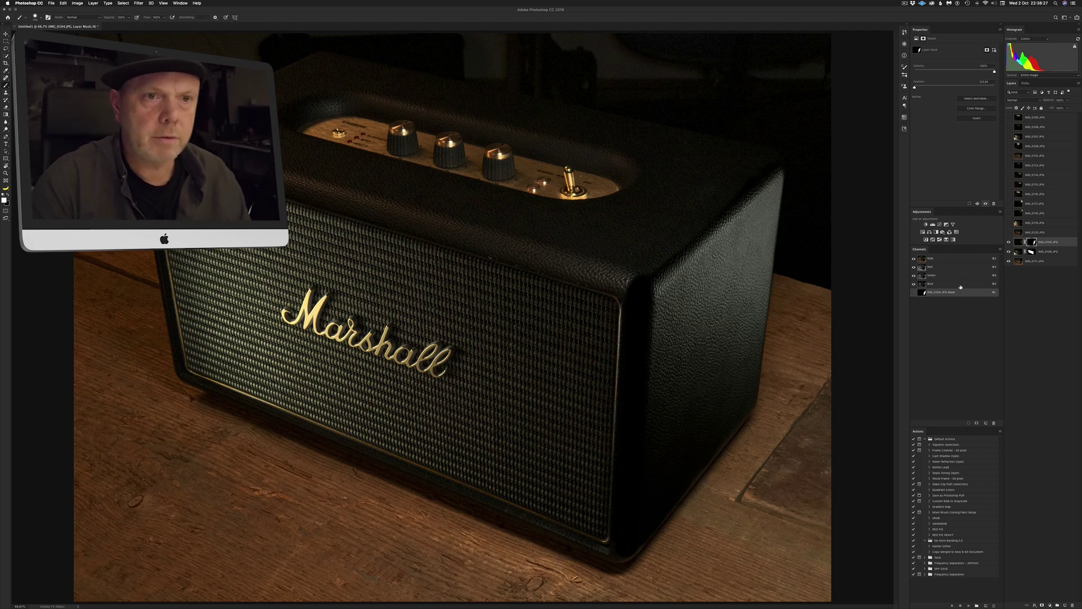
# Preview IMG_0105, IMG_0106, IMG_0109 and other light-painted exposures one at a time
pyautogui.click(1009, 117)
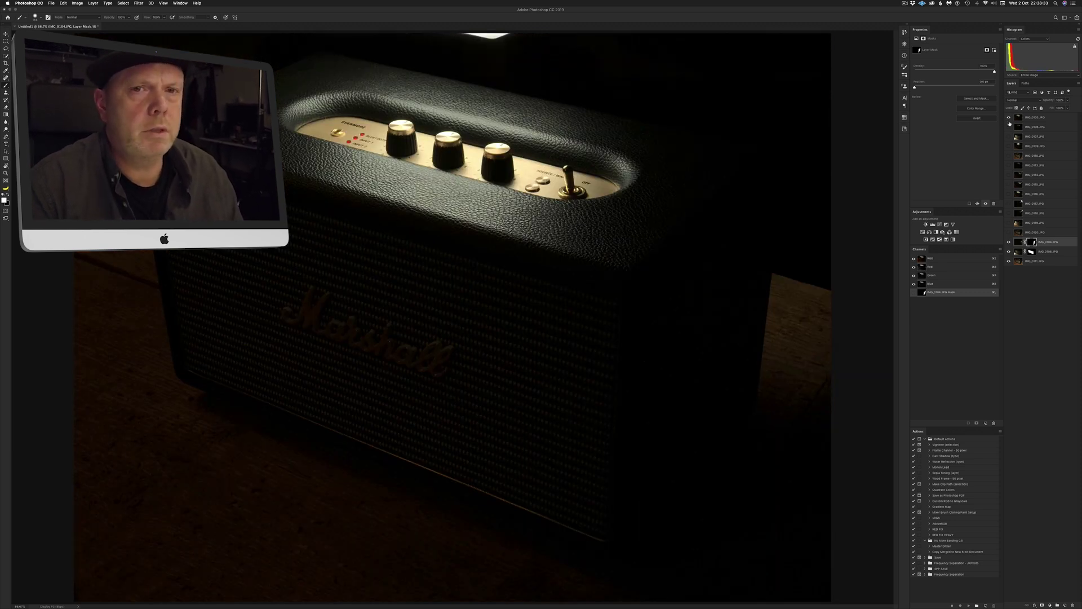
pyautogui.click(1009, 117)
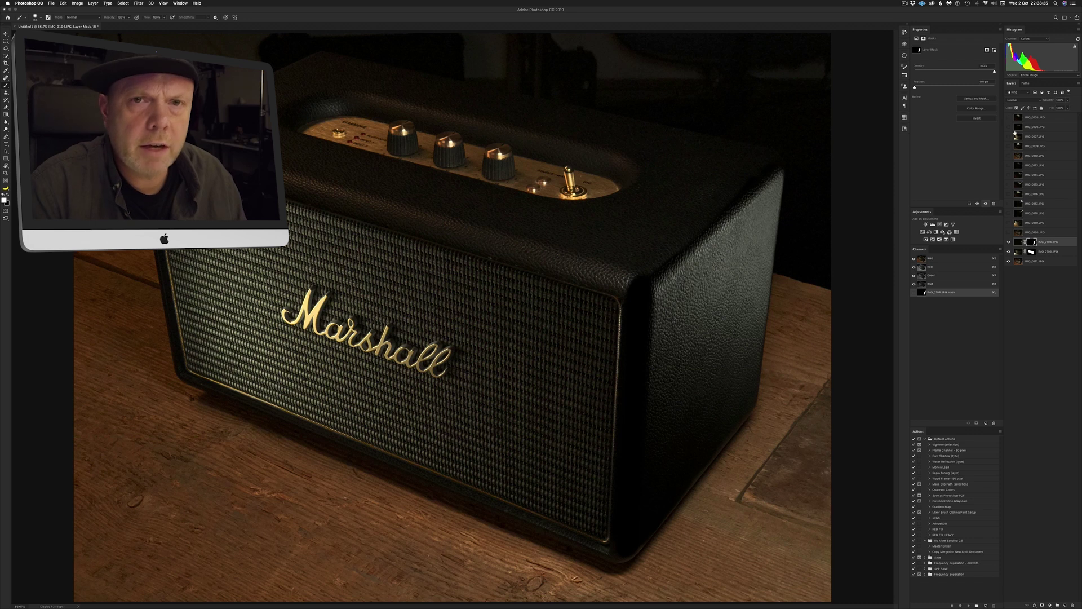
pyautogui.click(1009, 128)
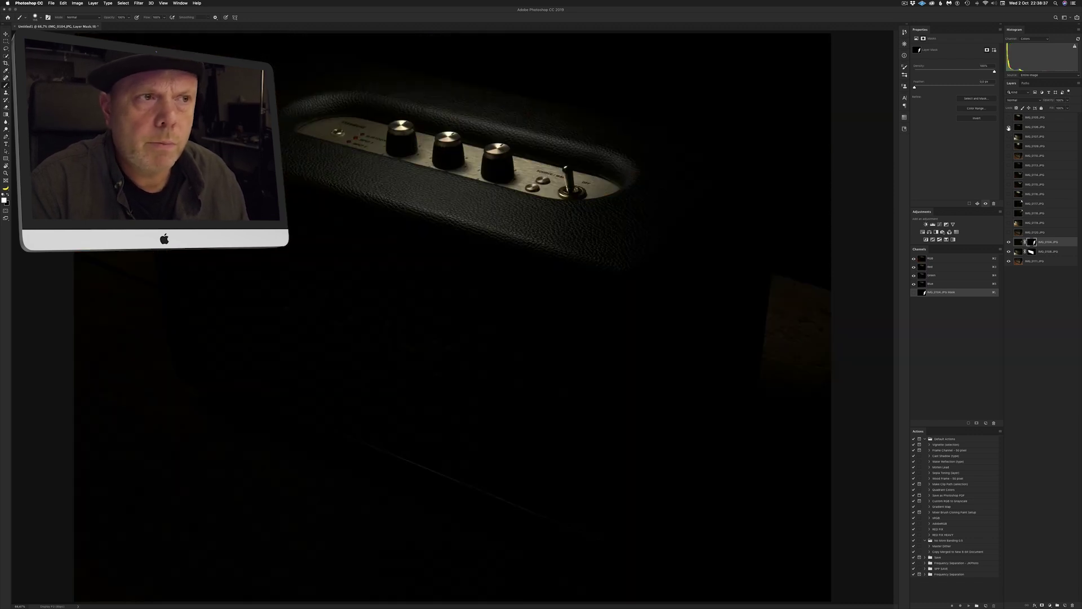
pyautogui.click(1009, 127)
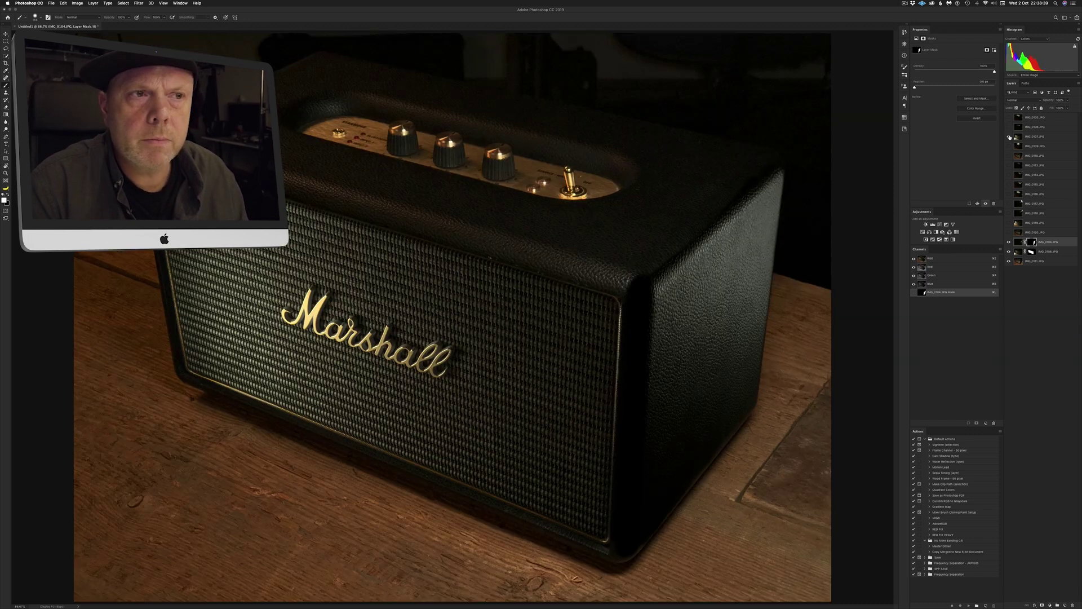
pyautogui.click(1009, 137)
pyautogui.click(1009, 136)
pyautogui.click(1009, 146)
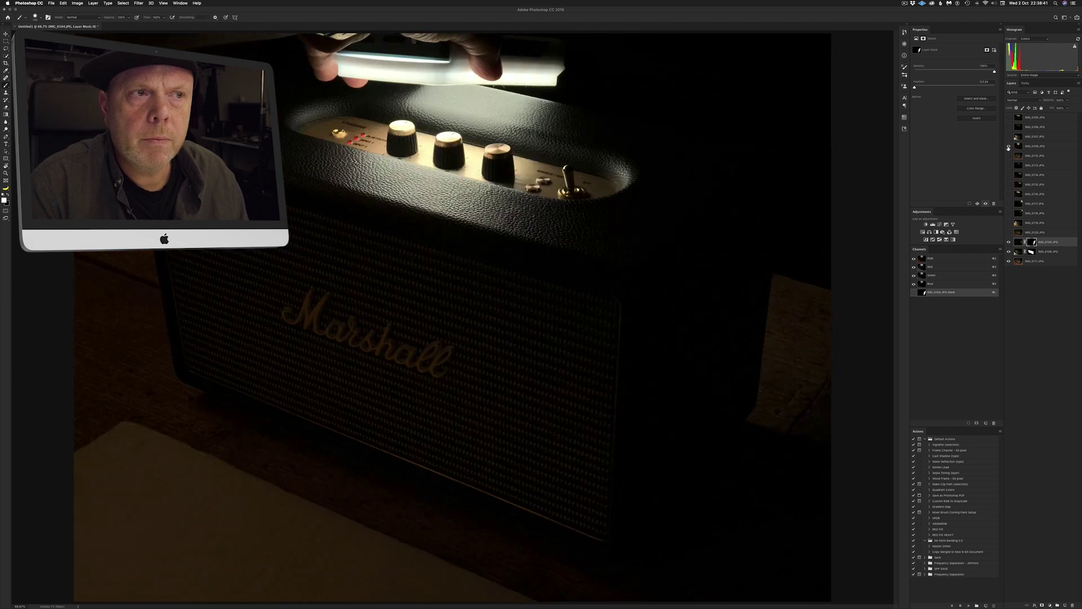
pyautogui.click(1009, 147)
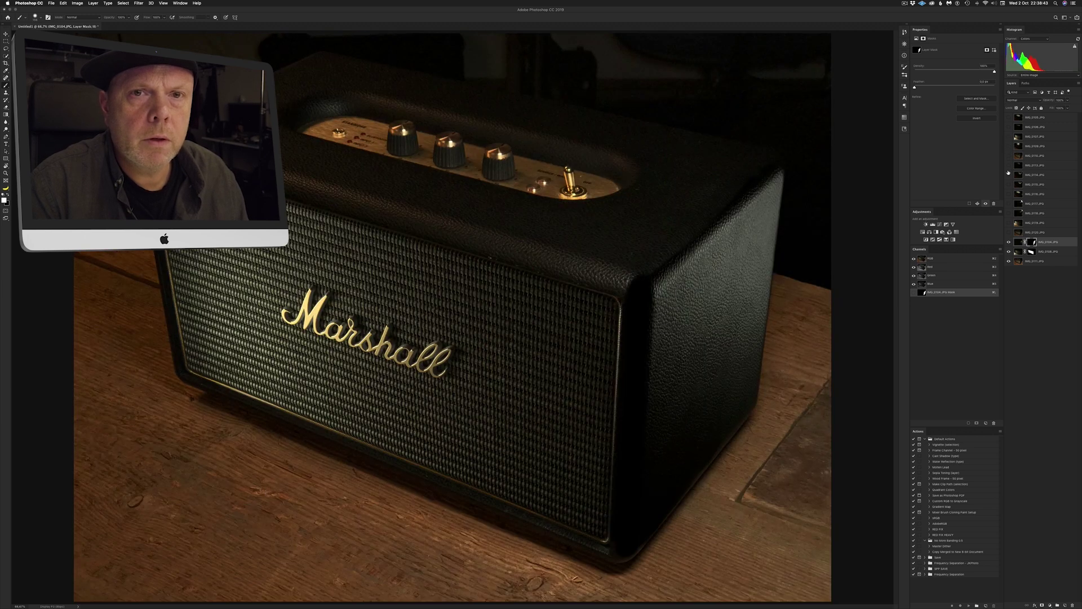
# Compare top-lit exposures like IMG_0116, then show IMG_0105 and move it down the stack
pyautogui.click(1009, 194)
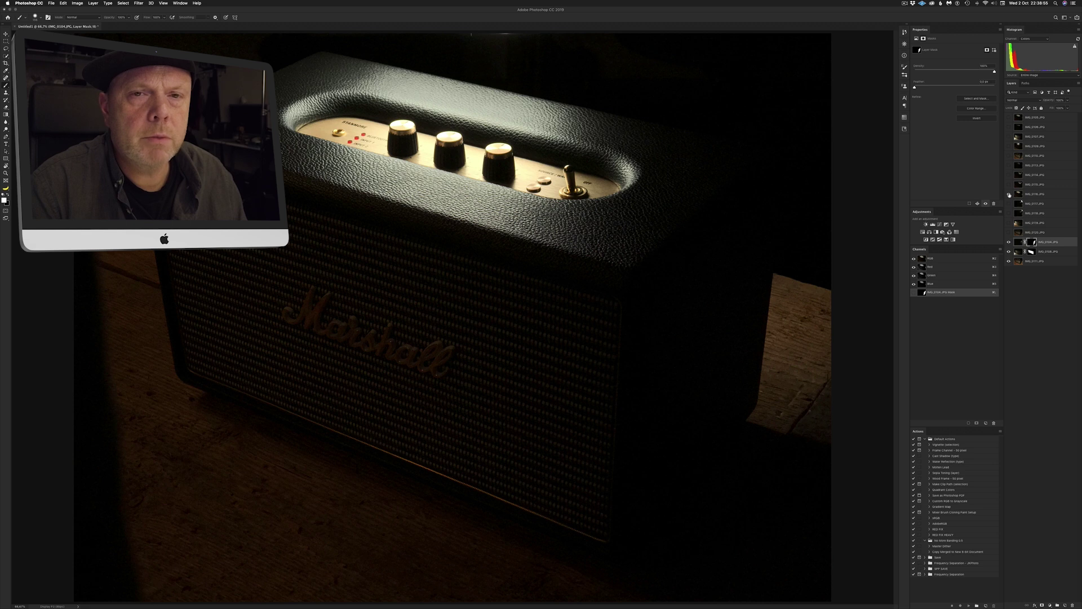
pyautogui.click(1009, 194)
pyautogui.click(1009, 203)
pyautogui.click(1009, 204)
pyautogui.click(1009, 194)
pyautogui.click(1009, 194)
pyautogui.click(1009, 118)
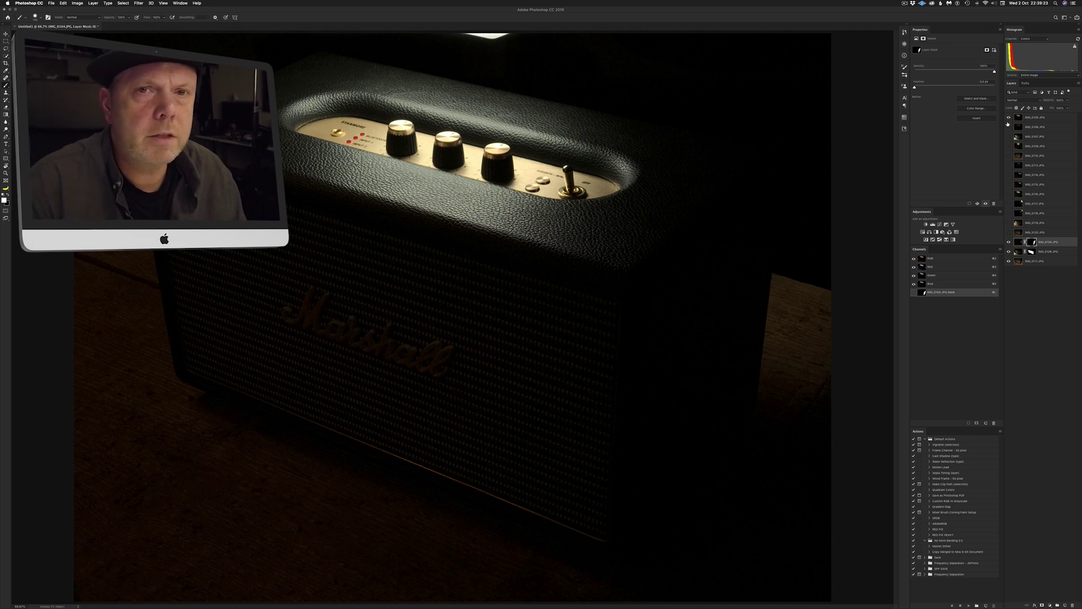
pyautogui.moveTo(1018, 120); pyautogui.dragTo(1019, 242)
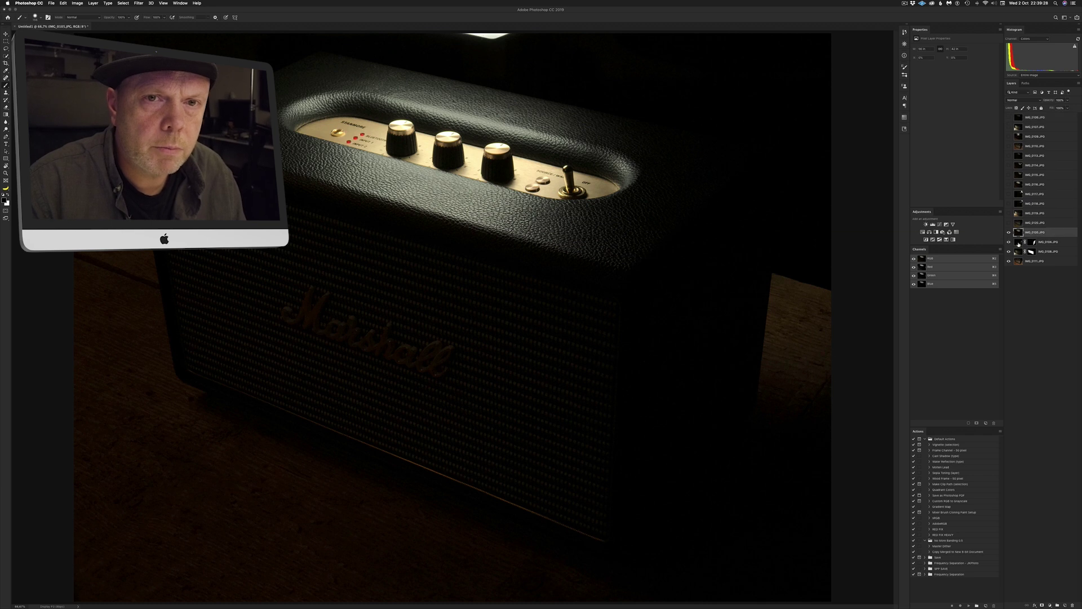
# Black-mask IMG_0105 and paint its top light around the toggle switch and across the cabinet top
pyautogui.keyDown('alt'); pyautogui.click(1042, 605); pyautogui.keyUp('alt')
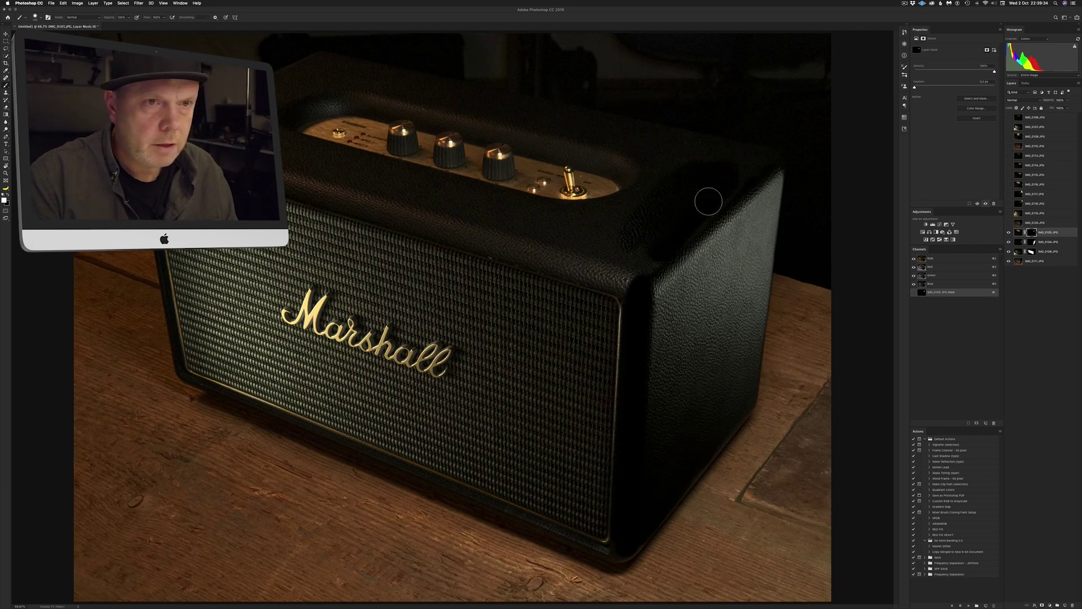
pyautogui.moveTo(625, 141)
pyautogui.mouseDown()
pyautogui.moveTo(573, 167)
pyautogui.moveTo(604, 242)
pyautogui.moveTo(513, 232)
pyautogui.moveTo(282, 169)
pyautogui.moveTo(366, 121)
pyautogui.moveTo(553, 179)
pyautogui.mouseUp()
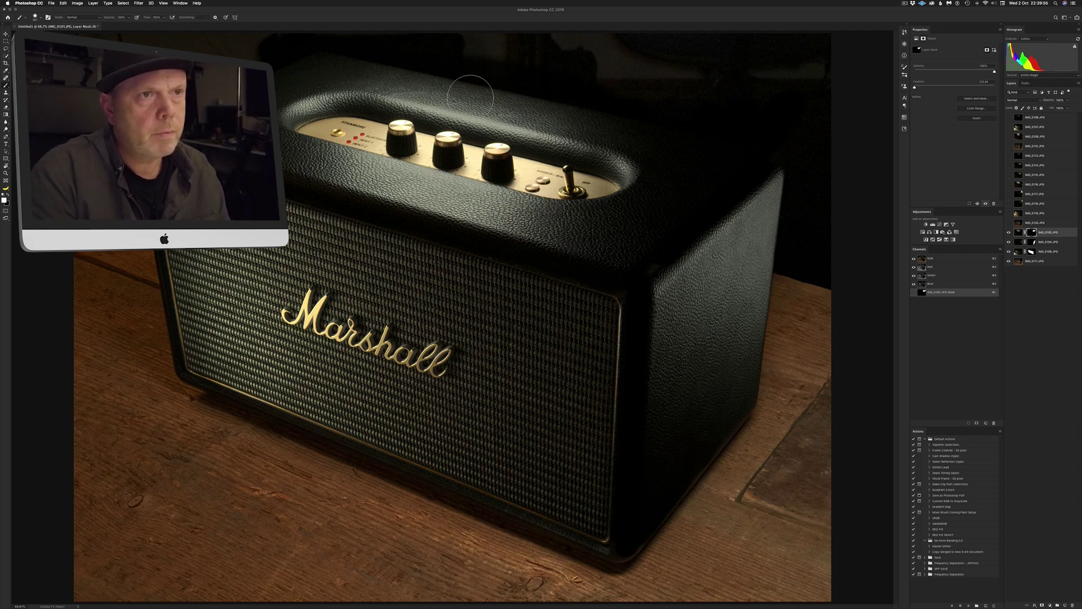
pyautogui.moveTo(506, 103)
pyautogui.mouseDown()
pyautogui.moveTo(571, 103)
pyautogui.moveTo(549, 58)
pyautogui.moveTo(410, 41)
pyautogui.moveTo(551, 56)
pyautogui.moveTo(704, 41)
pyautogui.moveTo(558, 85)
pyautogui.moveTo(617, 117)
pyautogui.moveTo(692, 122)
pyautogui.mouseUp()
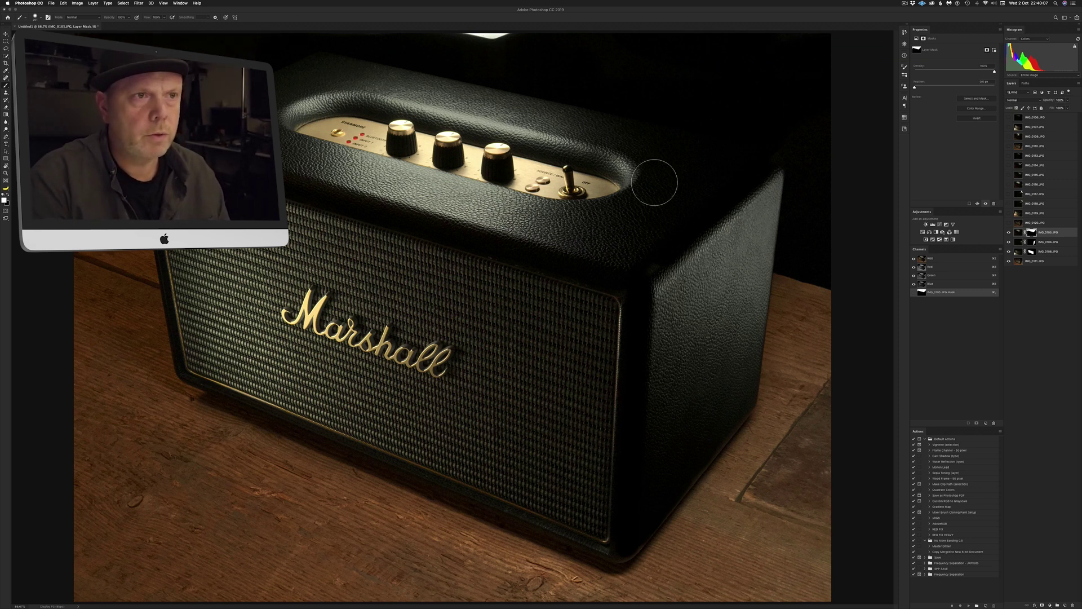
pyautogui.press('super+minus')
pyautogui.press('super+minus')
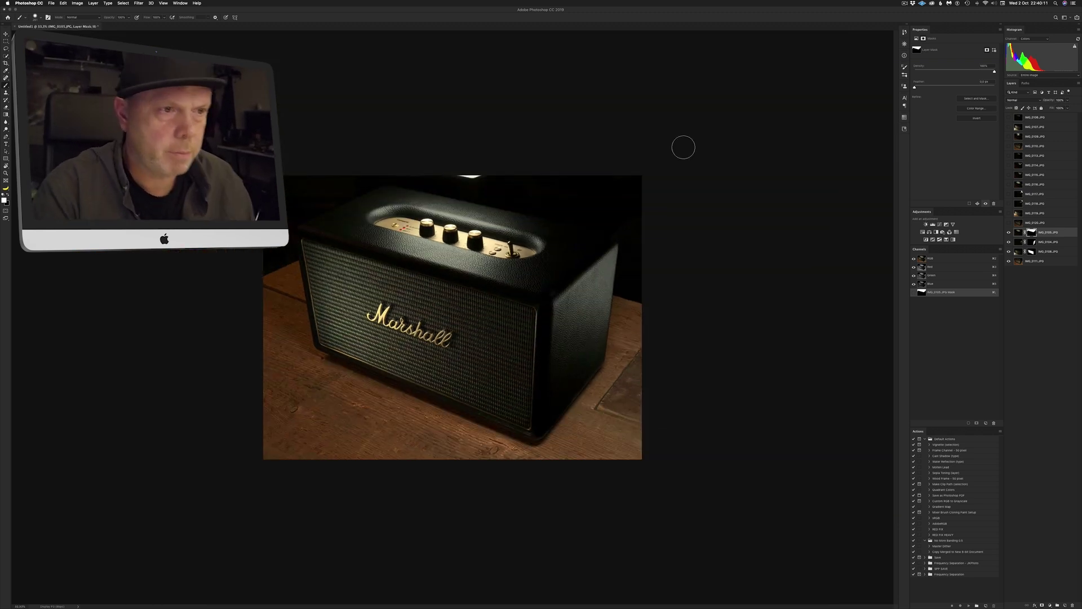
pyautogui.press('super+plus')
pyautogui.press('super+plus')
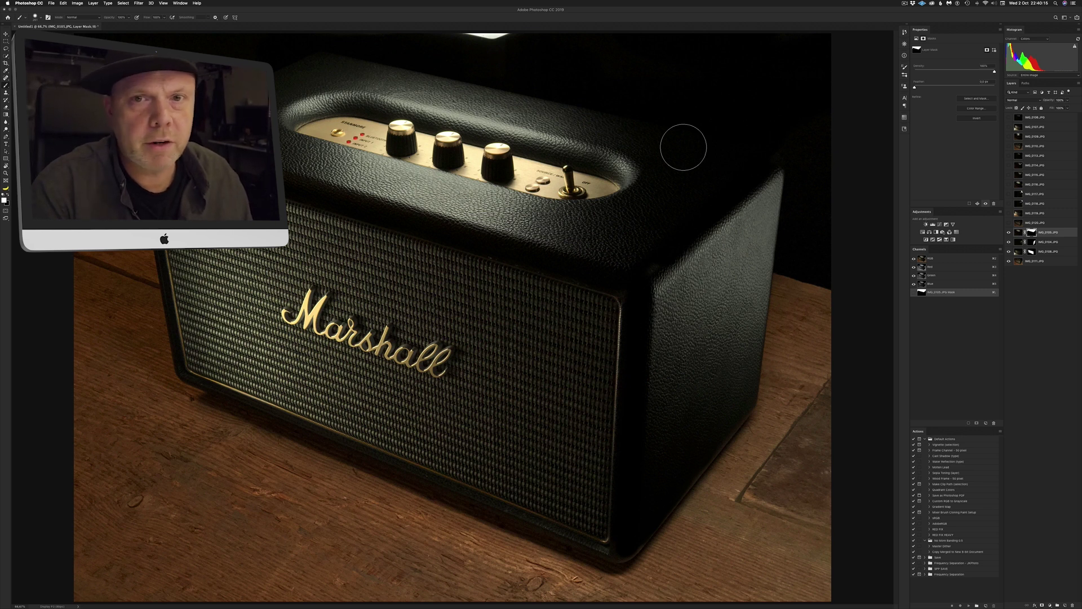
pyautogui.press('super+minus')
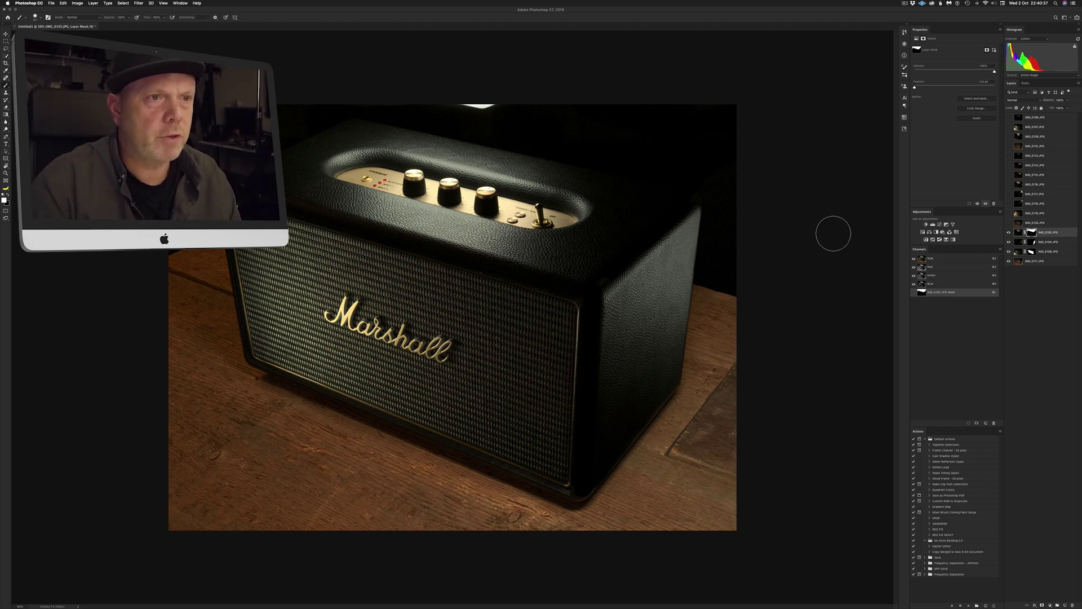
# Choose IMG_0118, move it down near IMG_0120, and hide it with a black mask
pyautogui.click(1009, 223)
pyautogui.click(1009, 213)
pyautogui.click(1009, 204)
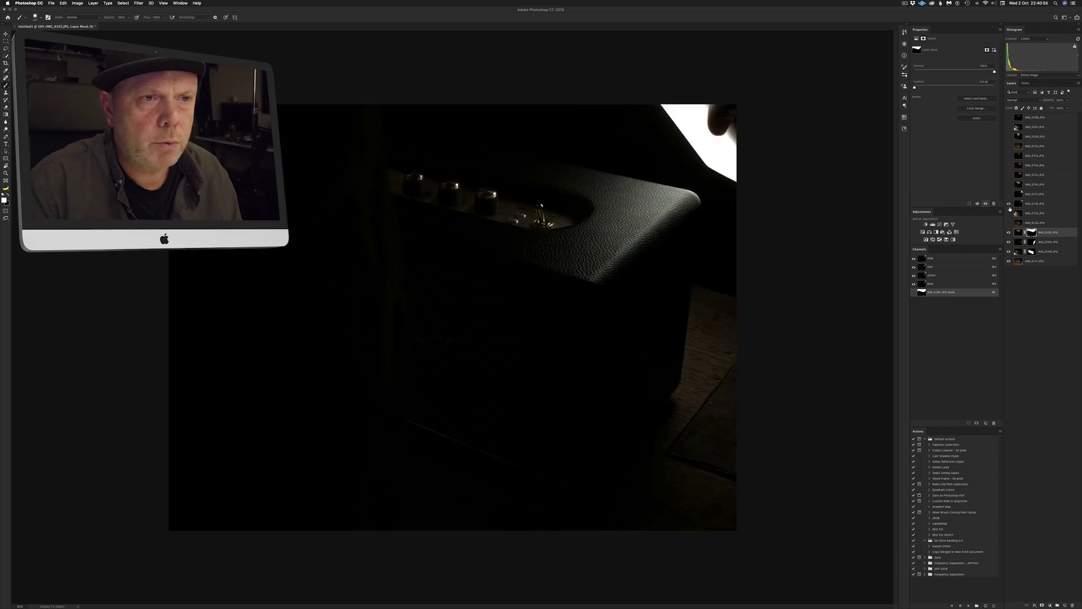
pyautogui.click(1010, 209)
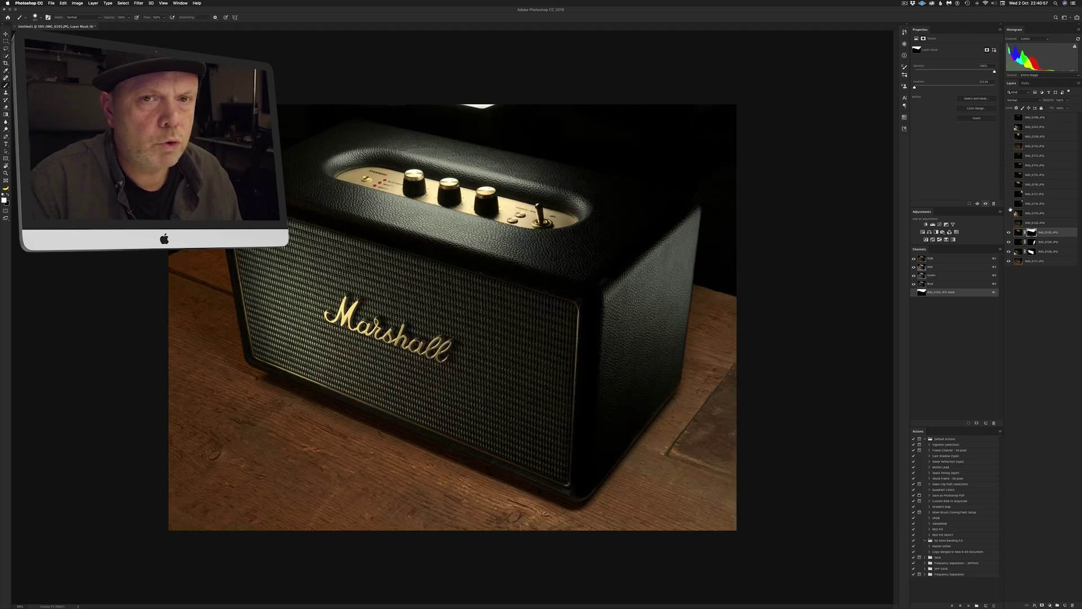
pyautogui.click(1009, 204)
pyautogui.click(1010, 204)
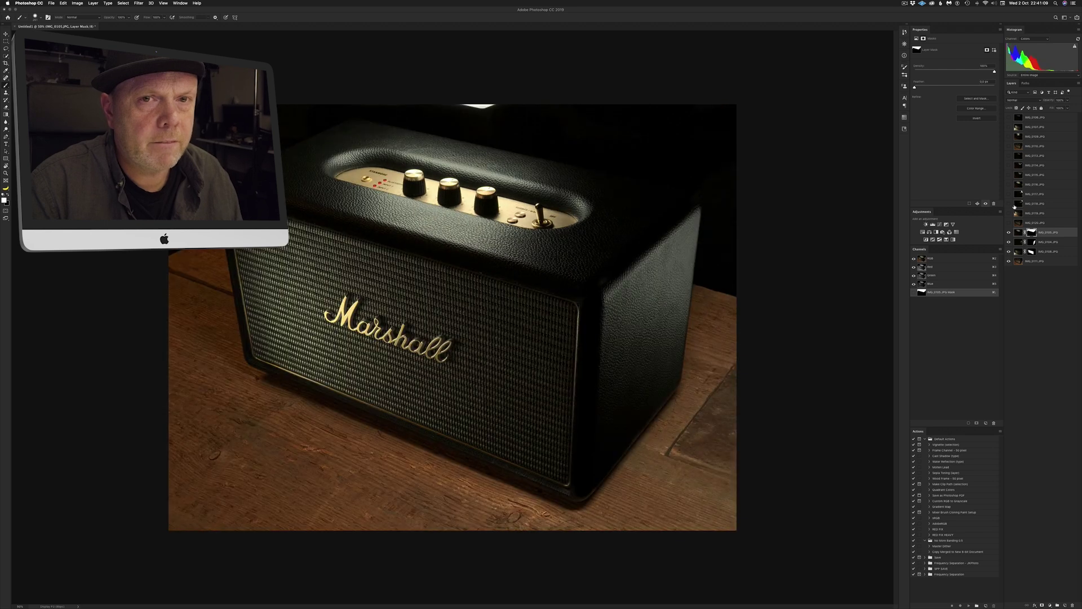
pyautogui.click(1009, 204)
pyautogui.click(1018, 205)
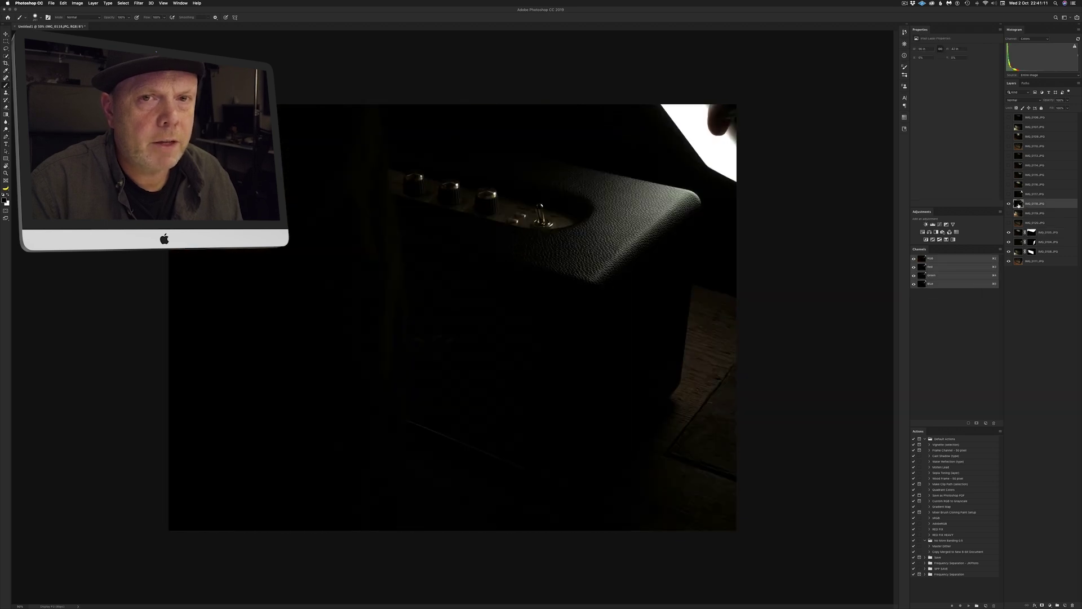
pyautogui.moveTo(1018, 205); pyautogui.dragTo(1018, 227)
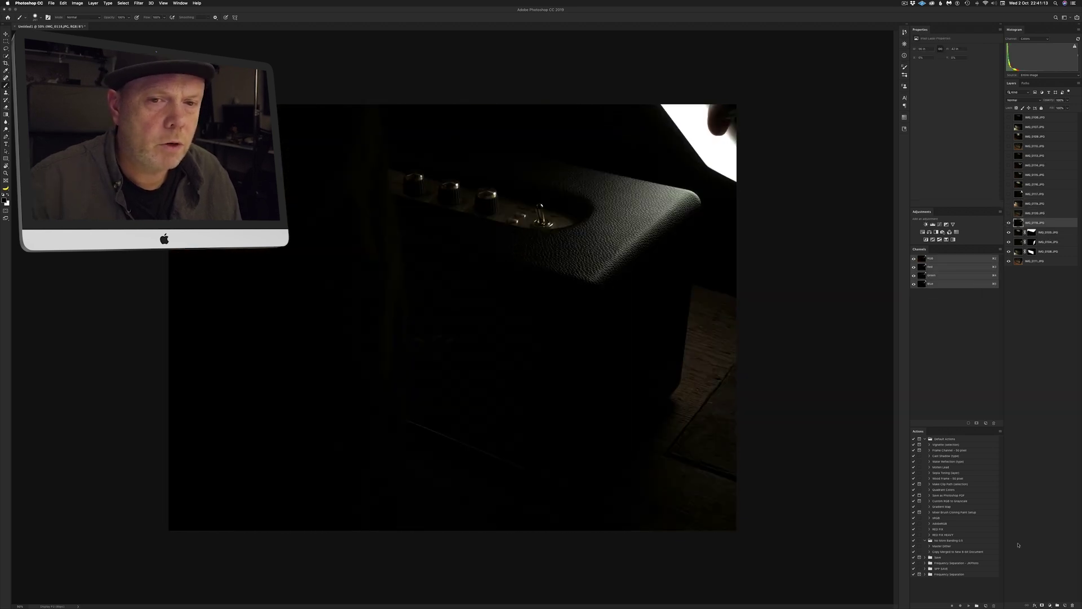
pyautogui.keyDown('alt'); pyautogui.click(1042, 605); pyautogui.keyUp('alt')
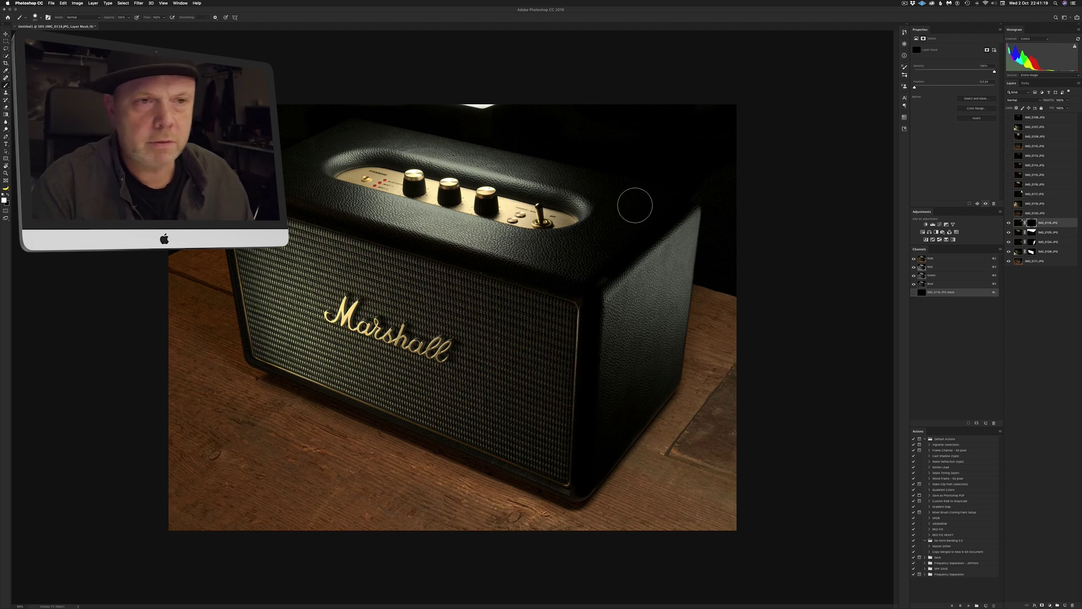
# Paint IMG_0118's light onto the speaker's top-right corner, then switch to black
pyautogui.moveTo(681, 204)
pyautogui.mouseDown()
pyautogui.moveTo(632, 233)
pyautogui.moveTo(668, 201)
pyautogui.moveTo(596, 263)
pyautogui.moveTo(582, 249)
pyautogui.moveTo(646, 186)
pyautogui.moveTo(635, 167)
pyautogui.moveTo(614, 225)
pyautogui.moveTo(604, 227)
pyautogui.moveTo(616, 192)
pyautogui.moveTo(592, 245)
pyautogui.moveTo(614, 198)
pyautogui.moveTo(612, 212)
pyautogui.moveTo(589, 177)
pyautogui.moveTo(602, 185)
pyautogui.moveTo(568, 168)
pyautogui.moveTo(619, 207)
pyautogui.moveTo(637, 156)
pyautogui.moveTo(618, 190)
pyautogui.moveTo(711, 183)
pyautogui.moveTo(625, 219)
pyautogui.moveTo(664, 203)
pyautogui.moveTo(628, 194)
pyautogui.moveTo(666, 182)
pyautogui.moveTo(636, 206)
pyautogui.moveTo(617, 181)
pyautogui.moveTo(495, 155)
pyautogui.moveTo(557, 230)
pyautogui.moveTo(564, 265)
pyautogui.moveTo(570, 257)
pyautogui.moveTo(526, 241)
pyautogui.mouseUp()
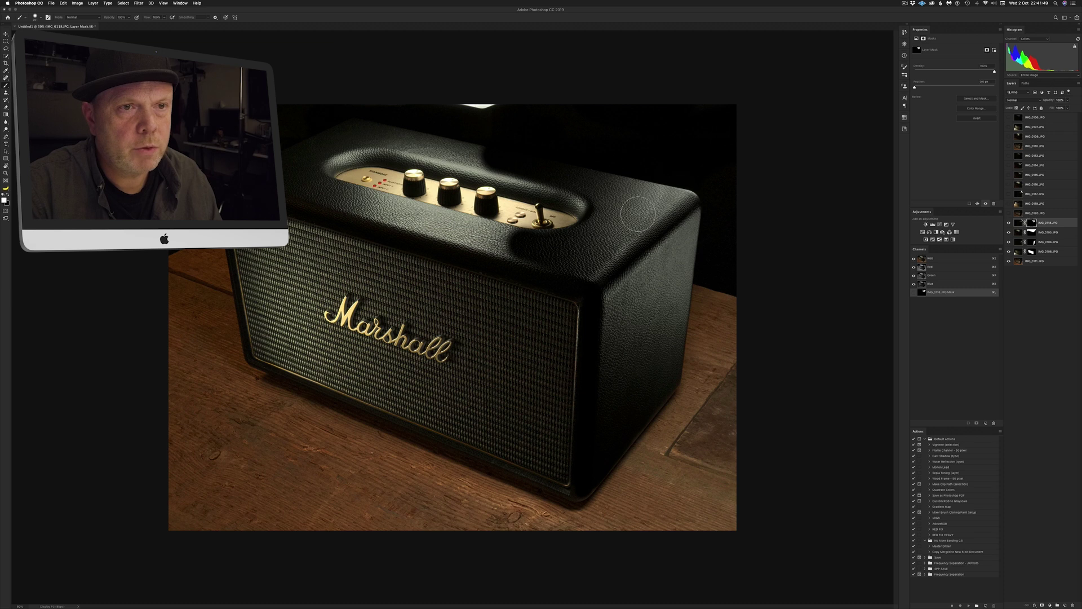
pyautogui.moveTo(705, 153)
pyautogui.mouseDown()
pyautogui.moveTo(700, 191)
pyautogui.moveTo(723, 164)
pyautogui.mouseUp()
pyautogui.press('x')
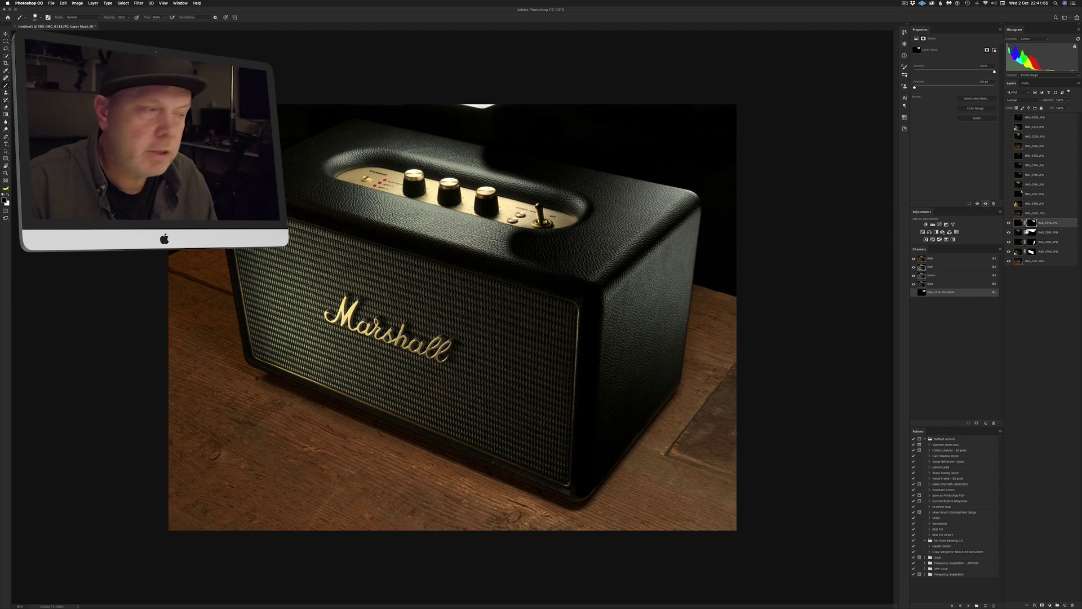
# Drag a gradient on the IMG_0118 mask to blend light into the speaker top's dark shadow
pyautogui.click(6, 114)
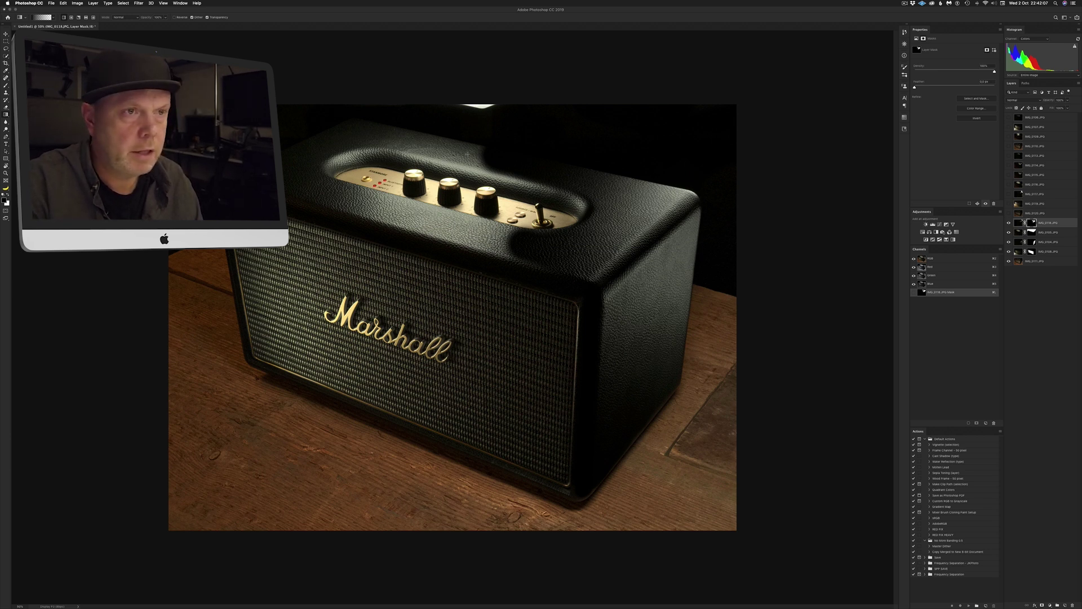
pyautogui.moveTo(597, 189); pyautogui.dragTo(594, 201)
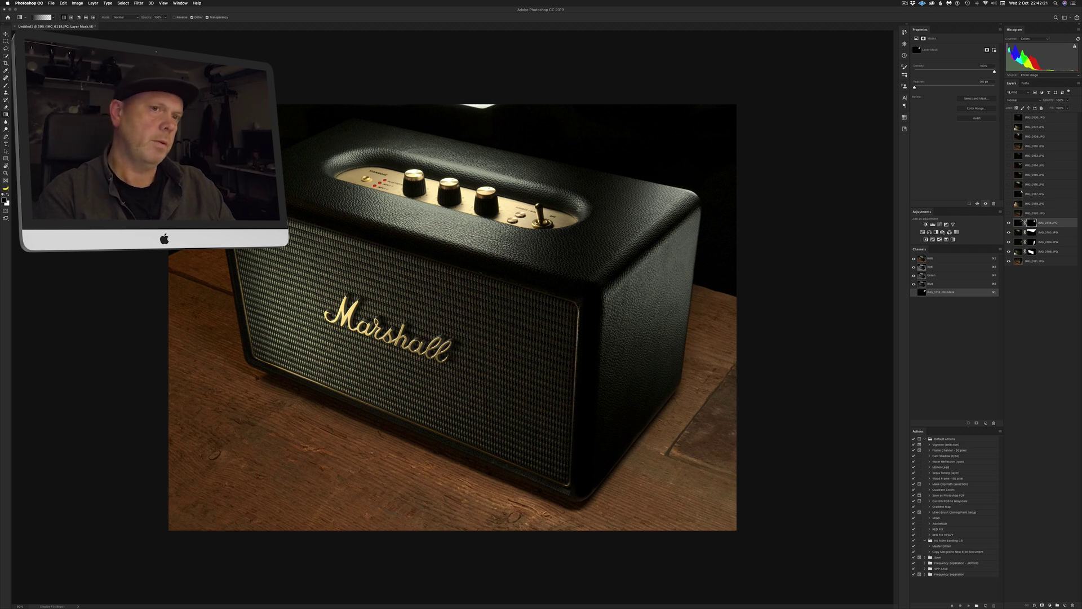
pyautogui.press('super+minus')
pyautogui.press('super+minus')
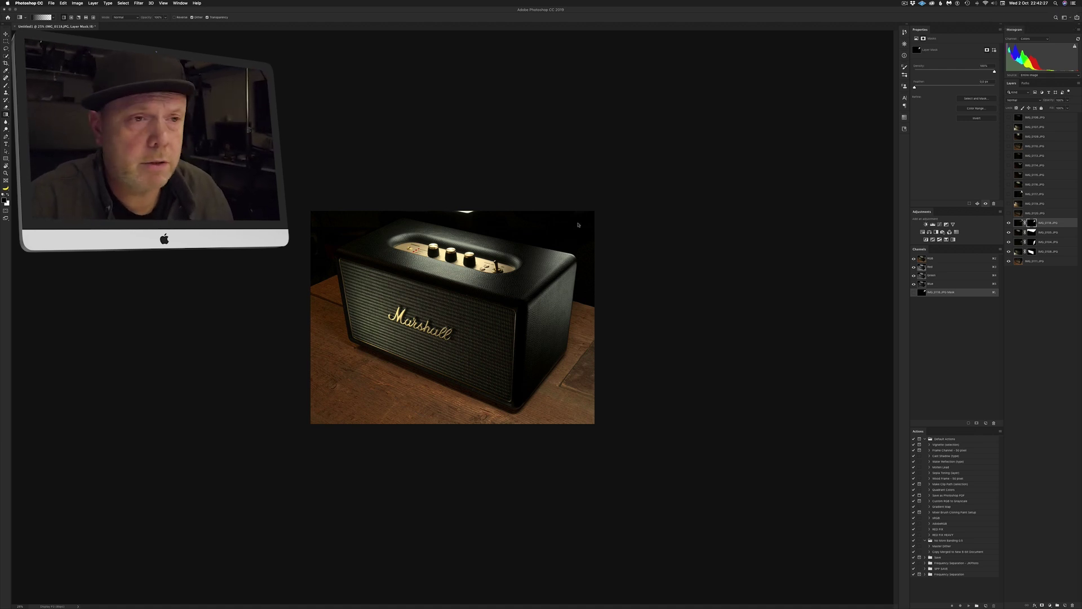
pyautogui.press('super+plus')
pyautogui.press('super+plus')
pyautogui.press('super+minus')
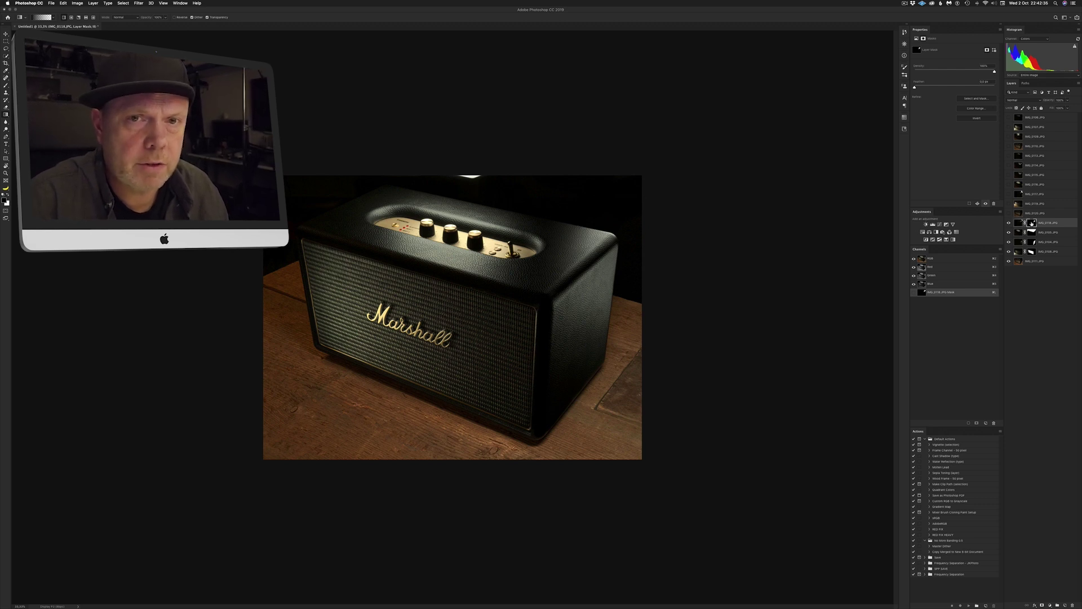
# Inspect the IMG_0118 layer mask on its own, then return to the normal photo view
pyautogui.keyDown('alt'); pyautogui.click(1033, 222); pyautogui.keyUp('alt')
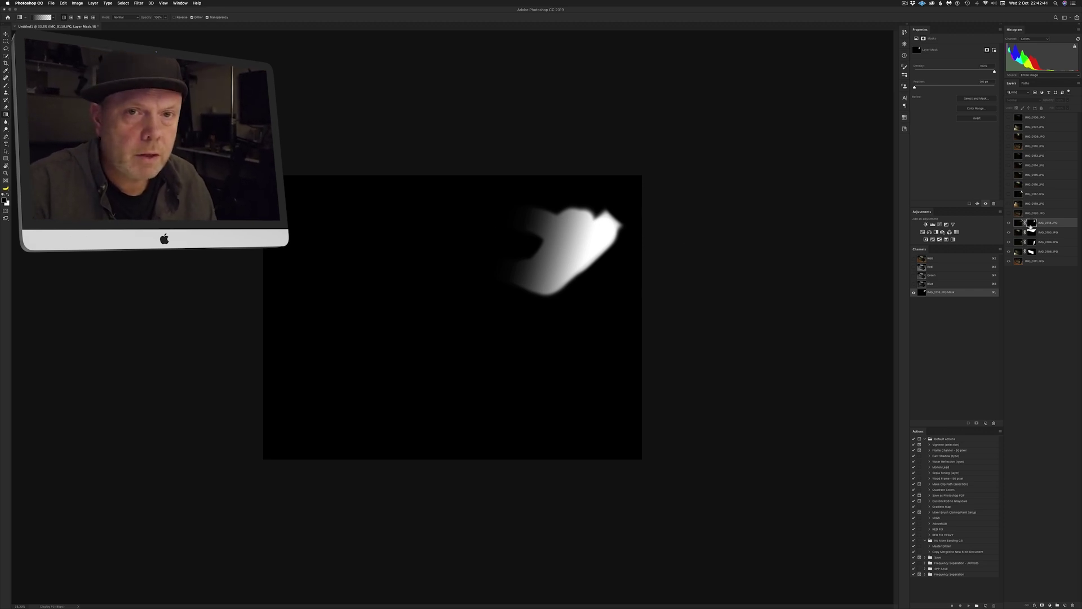
pyautogui.click(1034, 224)
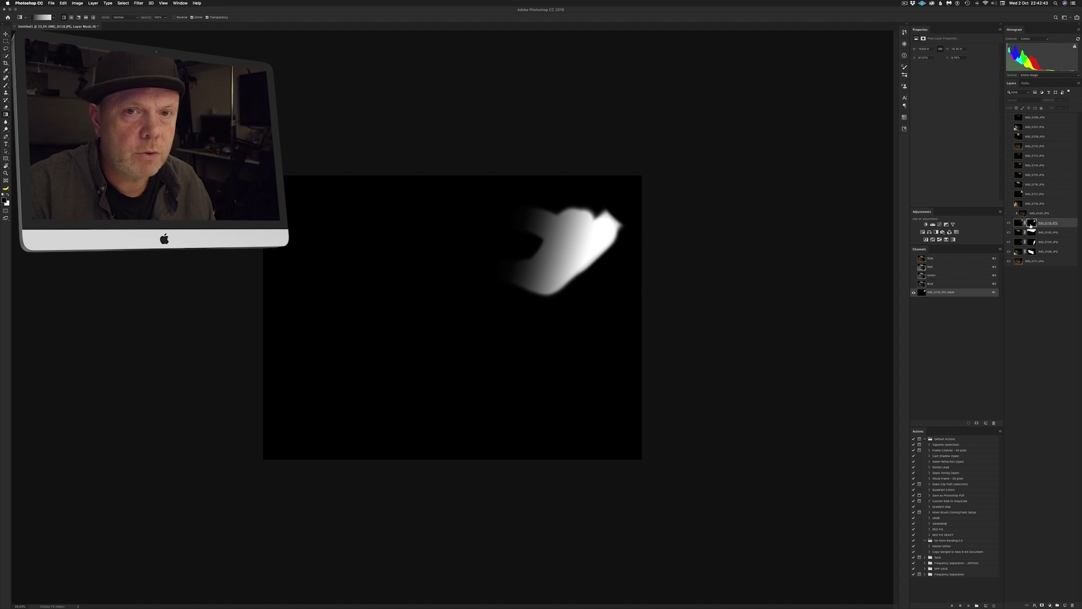
pyautogui.keyDown('alt'); pyautogui.click(1031, 223); pyautogui.keyUp('alt')
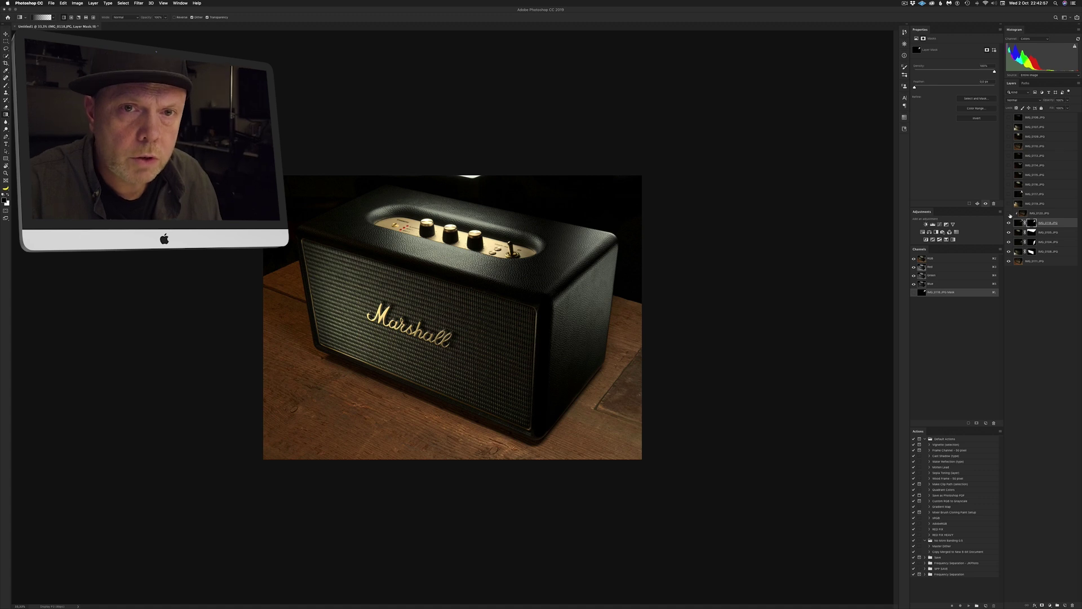
# Toggle IMG_0106 on and off to compare it, then zoom to 100% on the knobs
pyautogui.click(1009, 118)
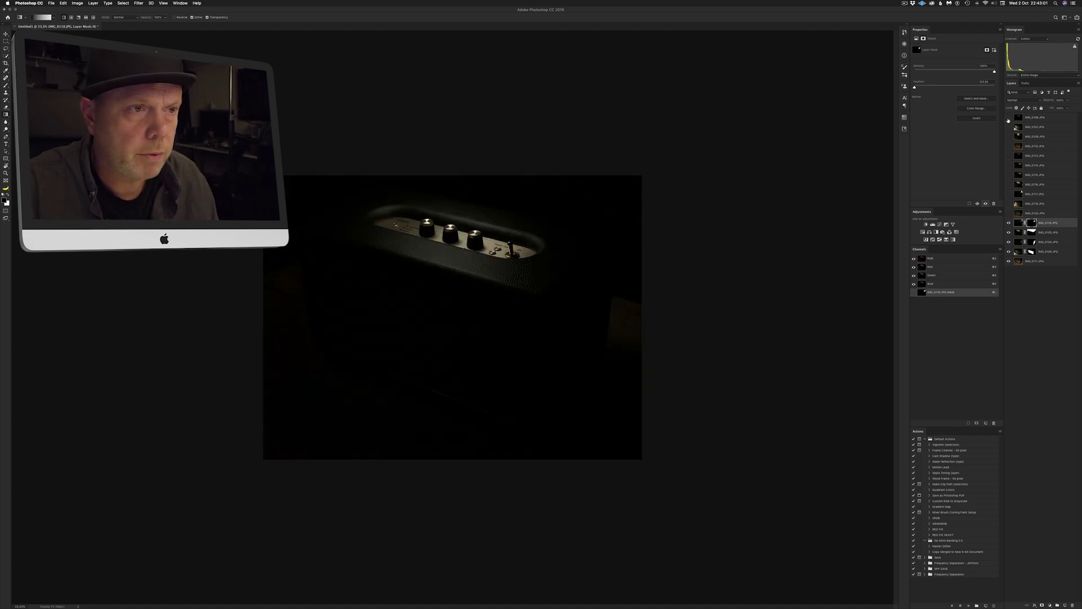
pyautogui.click(1009, 118)
pyautogui.click(1009, 117)
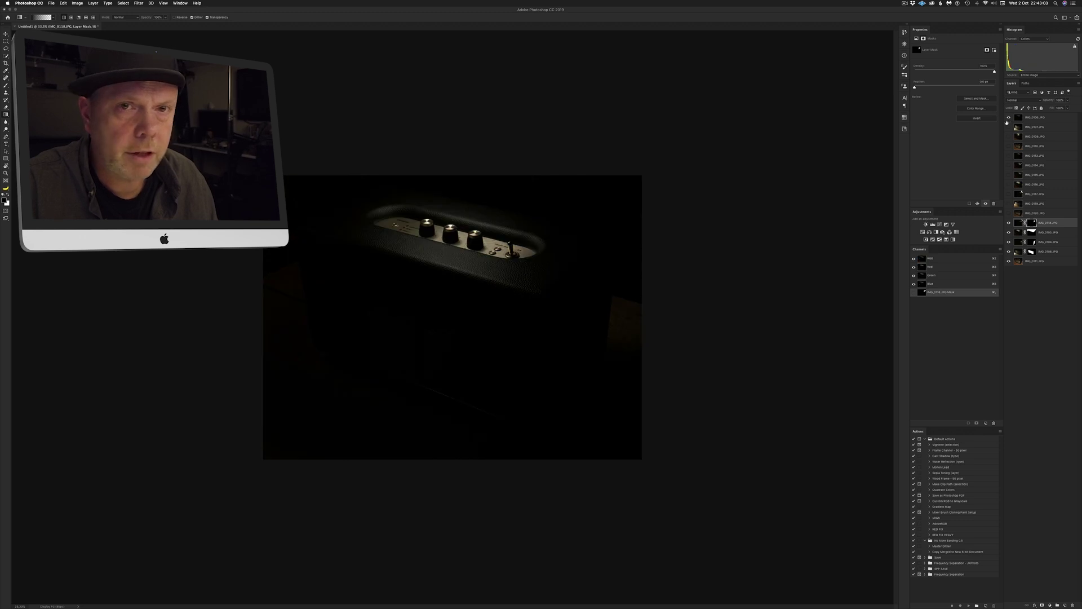
pyautogui.click(1010, 118)
pyautogui.click(1010, 118)
pyautogui.press('super+1')
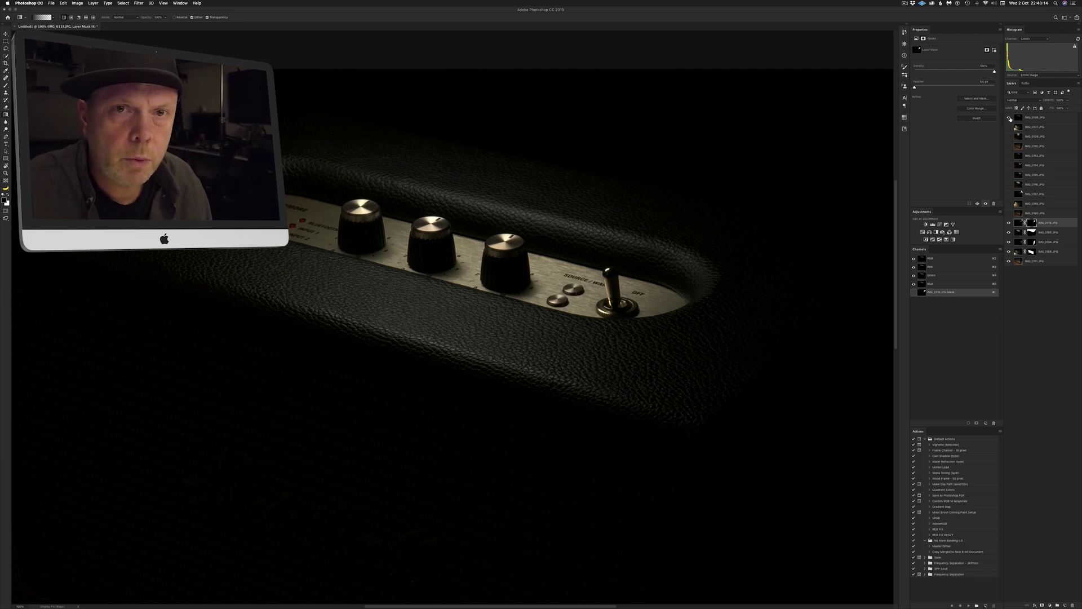
# Move IMG_0106 just above IMG_0118 and hide it behind a black layer mask
pyautogui.click(1018, 119)
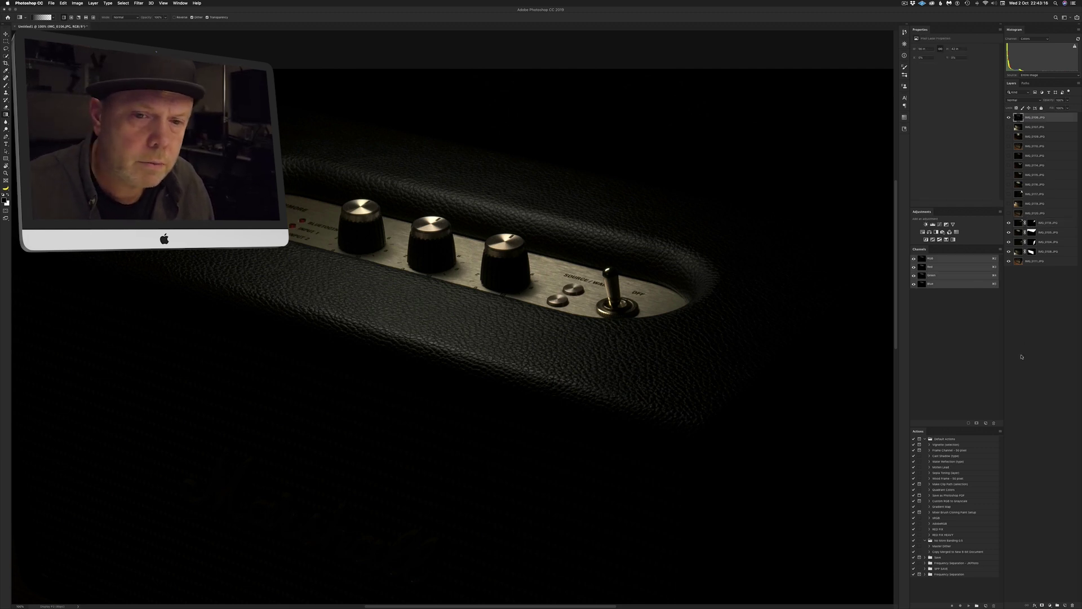
pyautogui.moveTo(1021, 122); pyautogui.dragTo(1021, 217)
pyautogui.keyDown('alt'); pyautogui.click(1042, 604); pyautogui.keyUp('alt')
# Paint white with a knob-sized brush at 200% to reveal highlights on the three knob tops
pyautogui.press('b')
pyautogui.moveTo(491, 259); pyautogui.dragTo(491, 260)
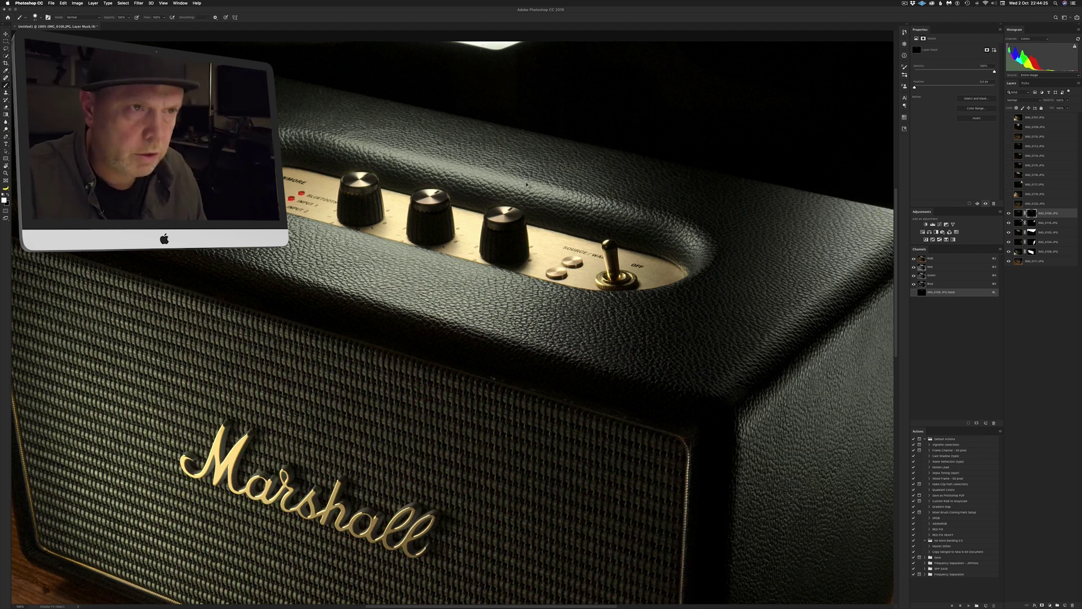
pyautogui.press('super+plus')
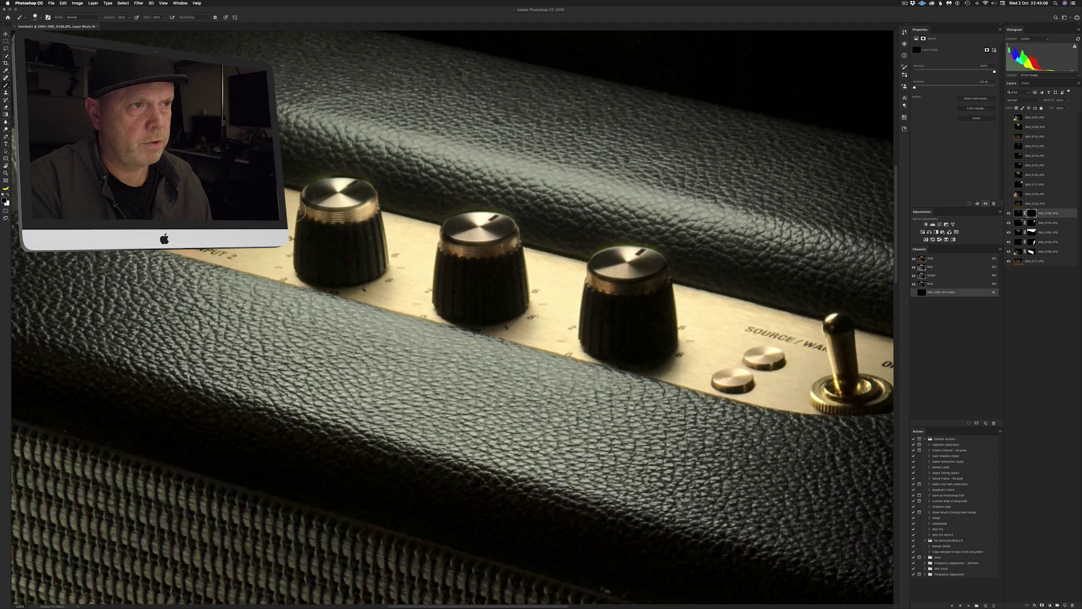
pyautogui.press('x')
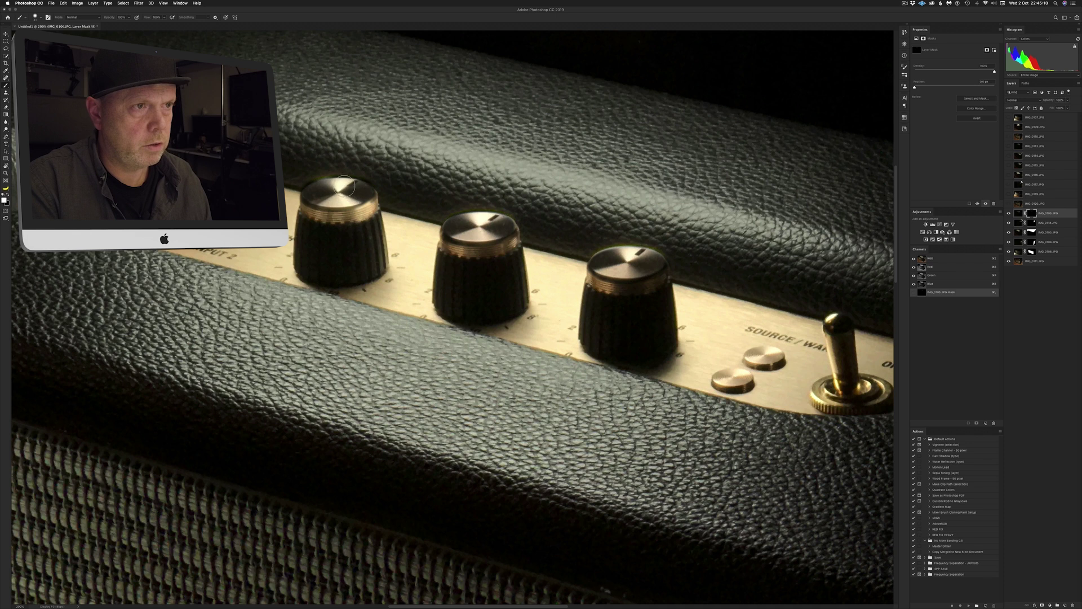
pyautogui.press('x')
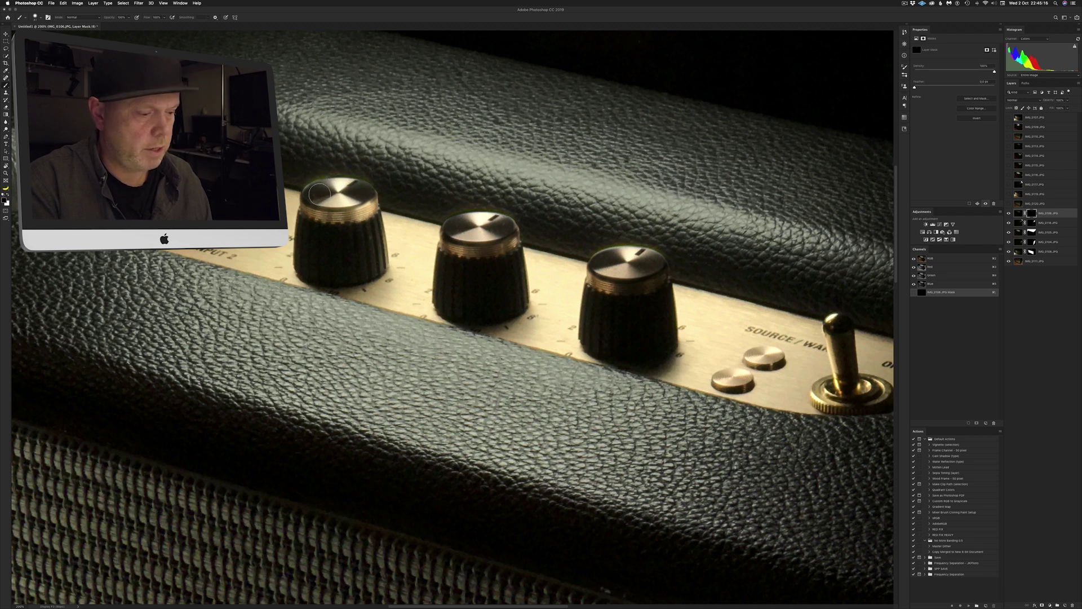
pyautogui.press('x')
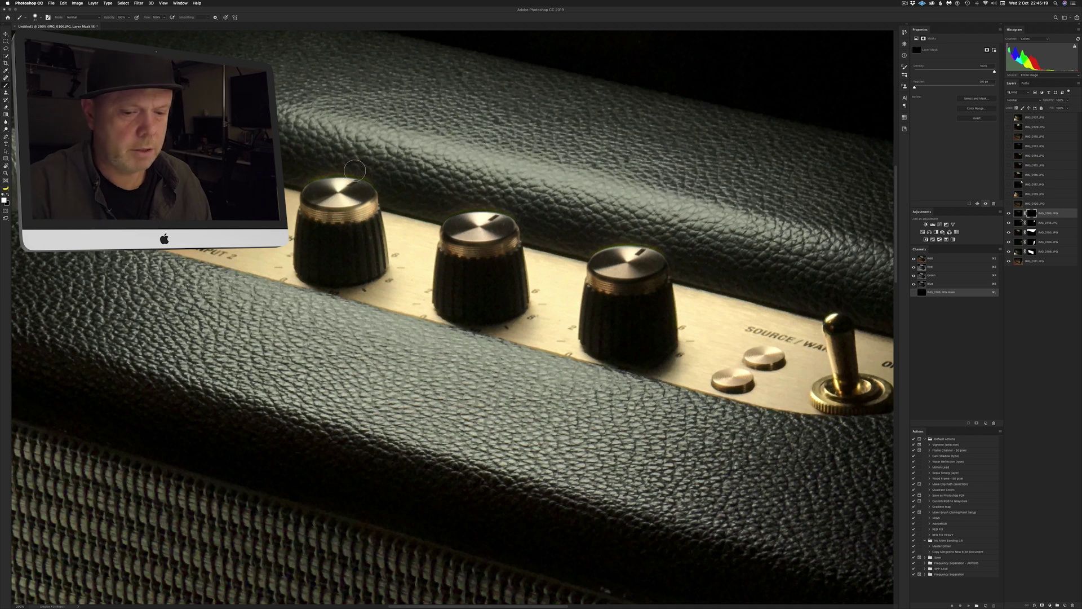
pyautogui.press('super+0')
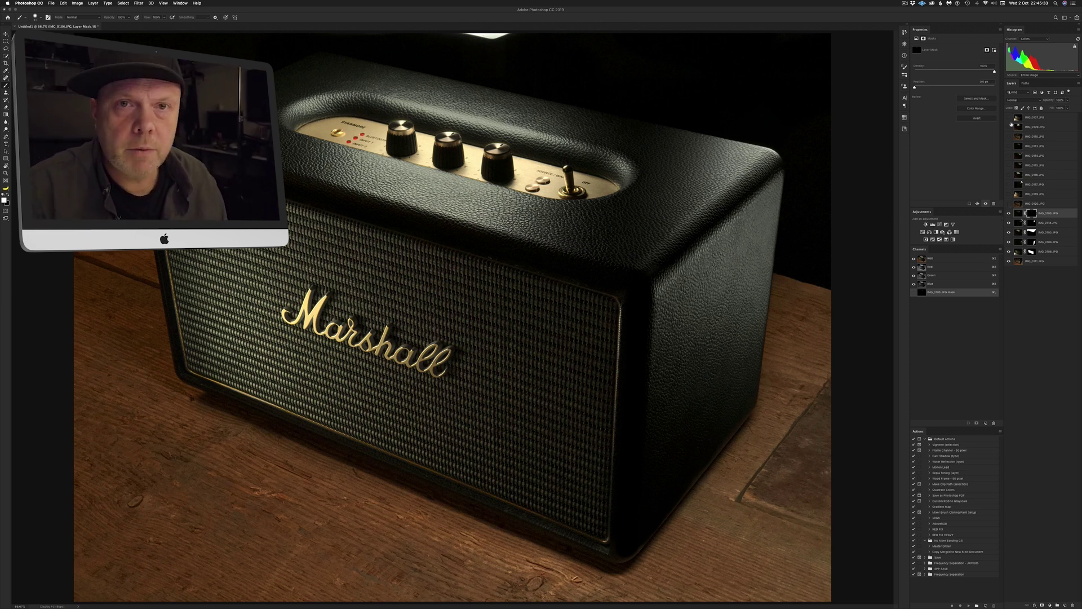
# Compare IMG_0107 on and off, leave it hidden, and show the IMG_0114 exposure instead
pyautogui.click(1008, 118)
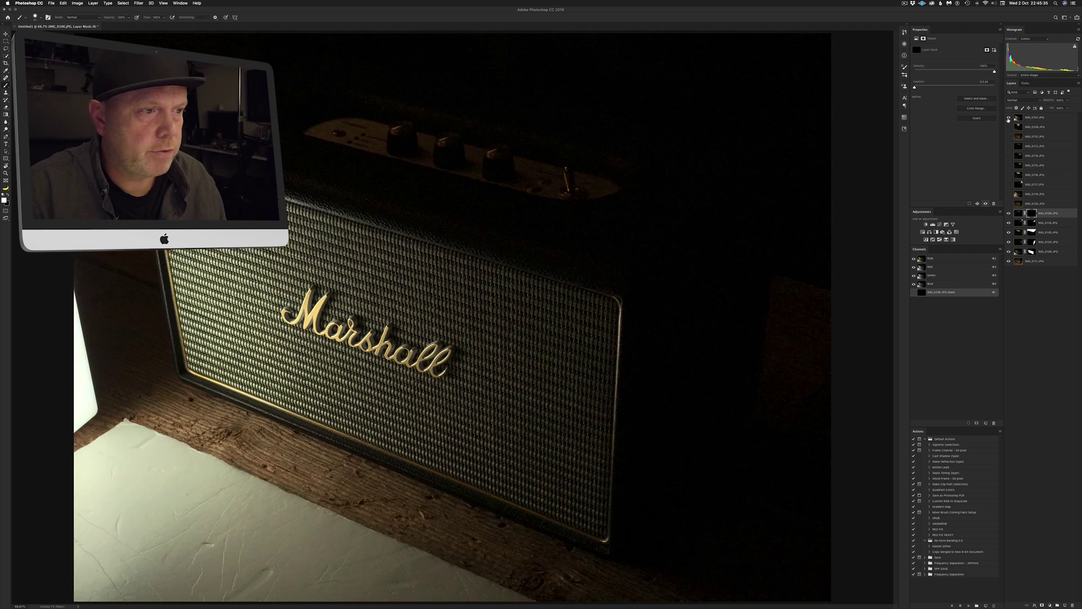
pyautogui.click(1009, 117)
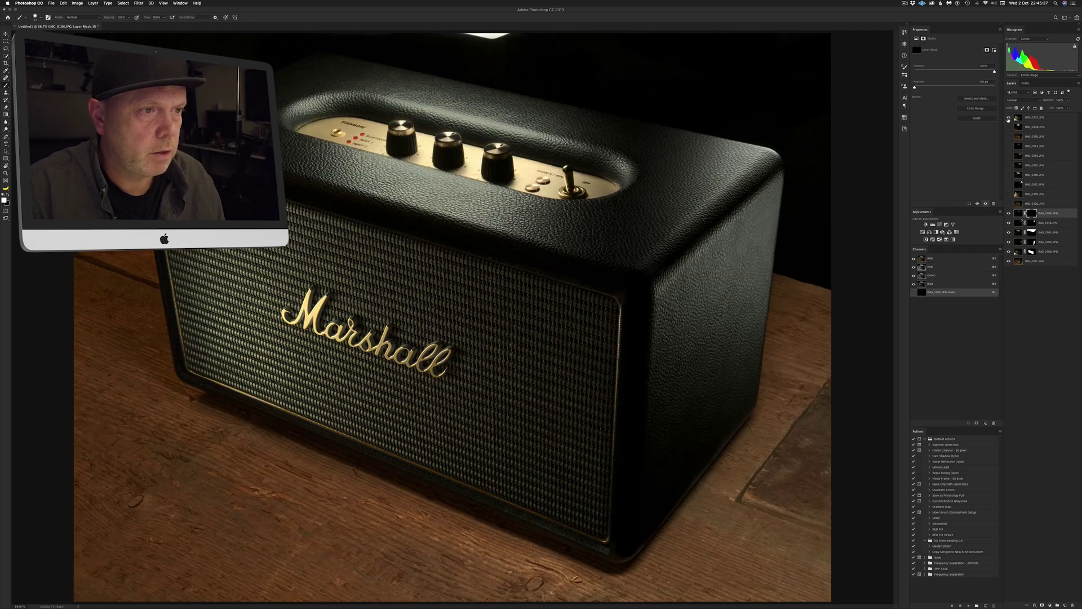
pyautogui.click(1008, 118)
pyautogui.click(1009, 117)
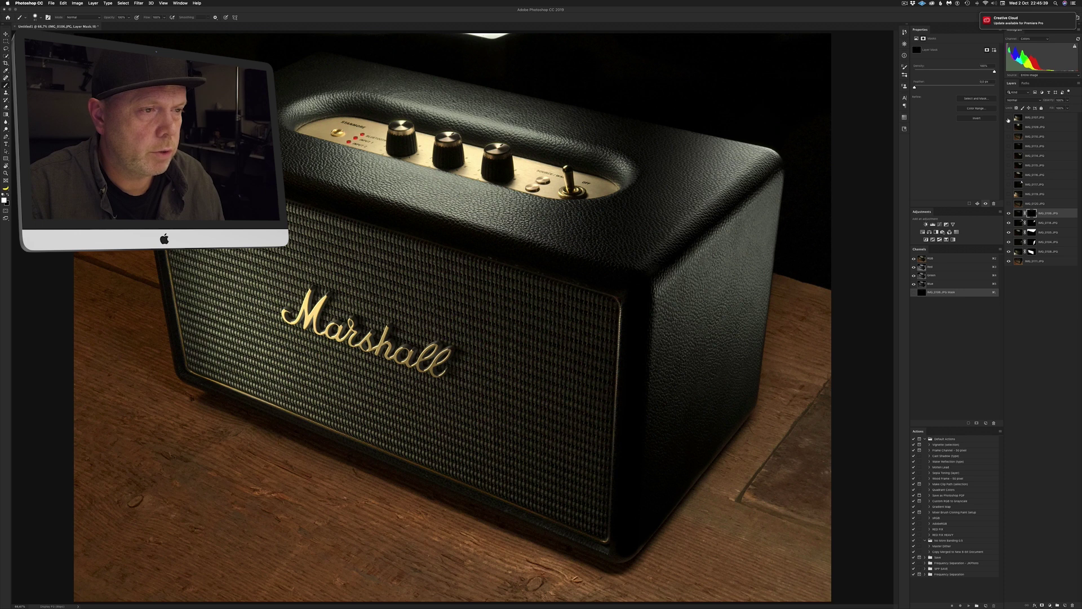
pyautogui.click(1009, 118)
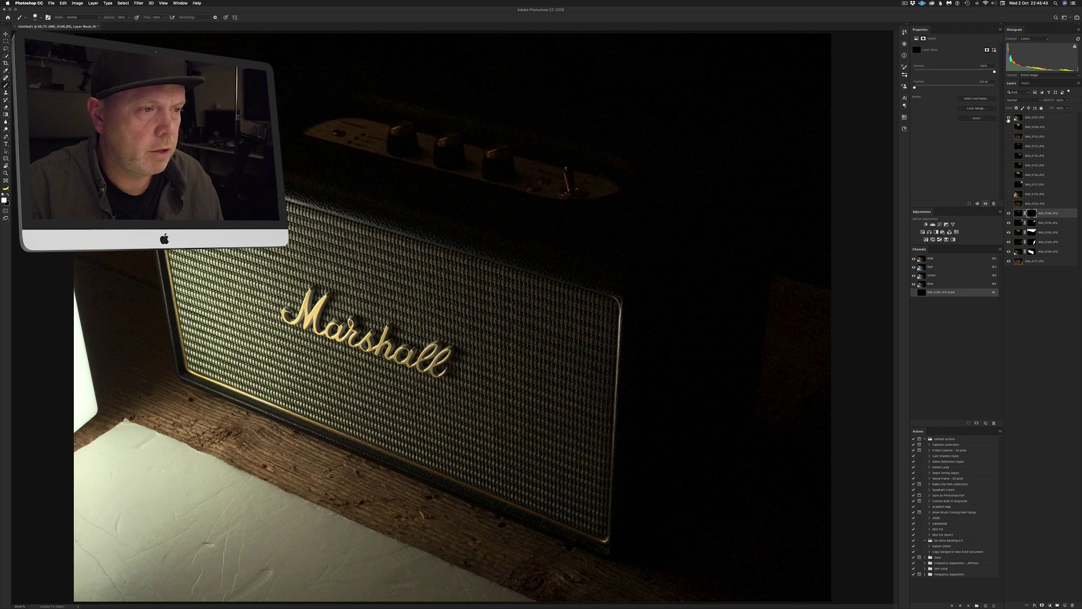
pyautogui.click(1009, 118)
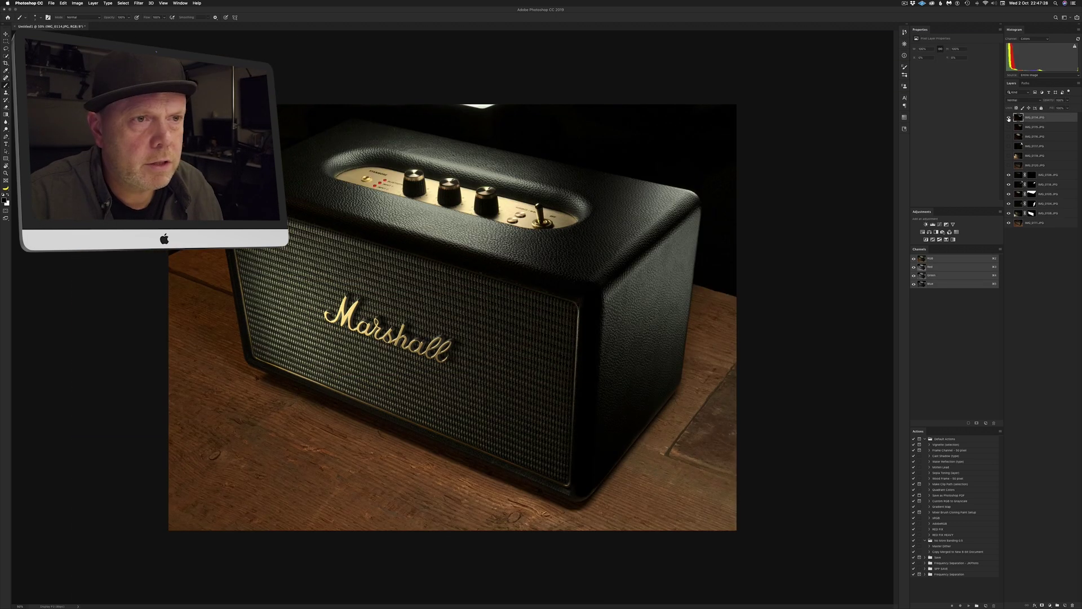
pyautogui.click(1008, 118)
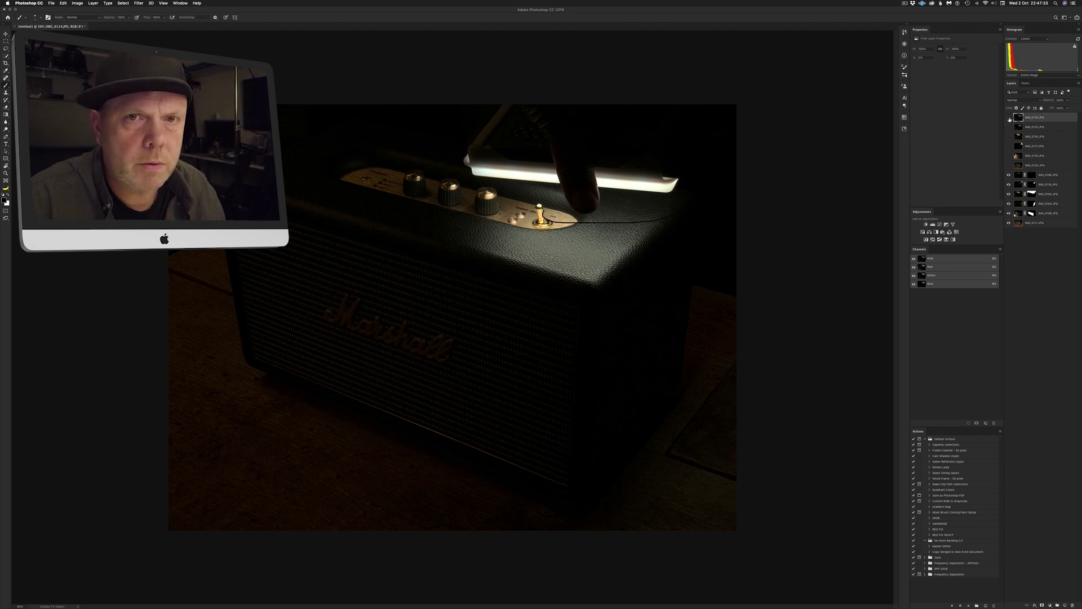
# Compare IMG_0114, move it below IMG_0120, and move IMG_0115 down the layer stack
pyautogui.click(1009, 118)
pyautogui.click(1009, 118)
pyautogui.moveTo(1018, 172)
pyautogui.mouseDown()
pyautogui.moveTo(1023, 208)
pyautogui.moveTo(1026, 174)
pyautogui.mouseUp()
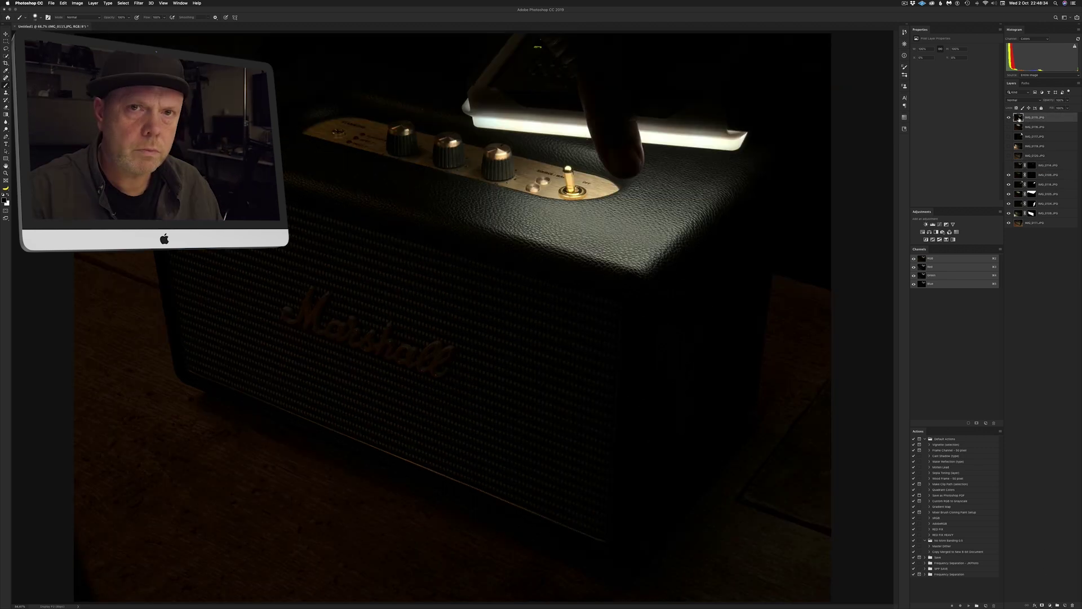
pyautogui.moveTo(1019, 120); pyautogui.dragTo(1020, 168)
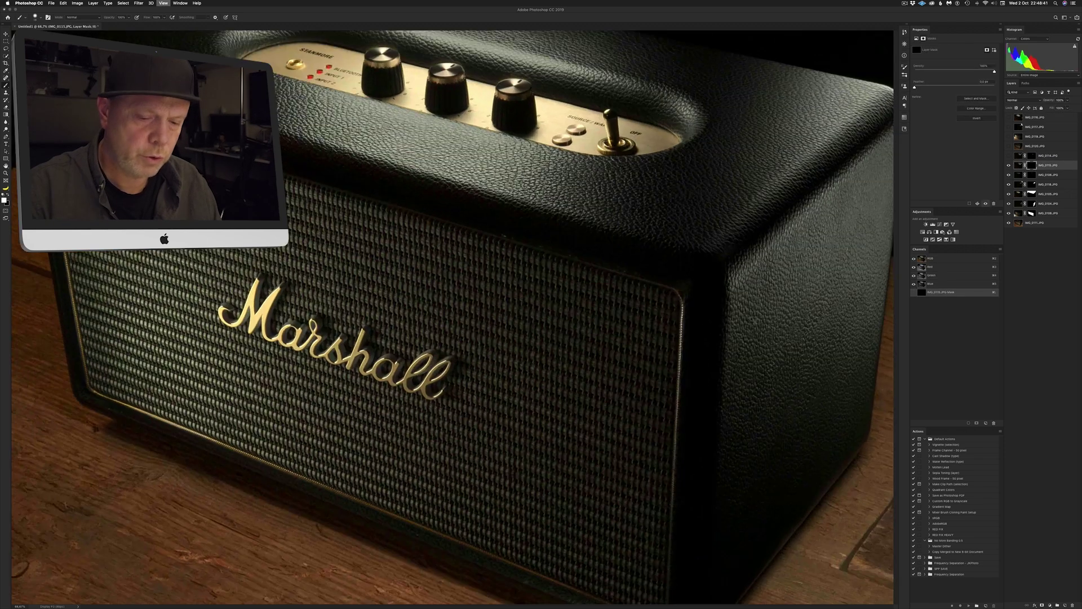
# Paint light onto the toggle switch lever at 200%, undo two strokes, and target IMG_0115's pixels
pyautogui.press('super+equal')
pyautogui.press('super+equal')
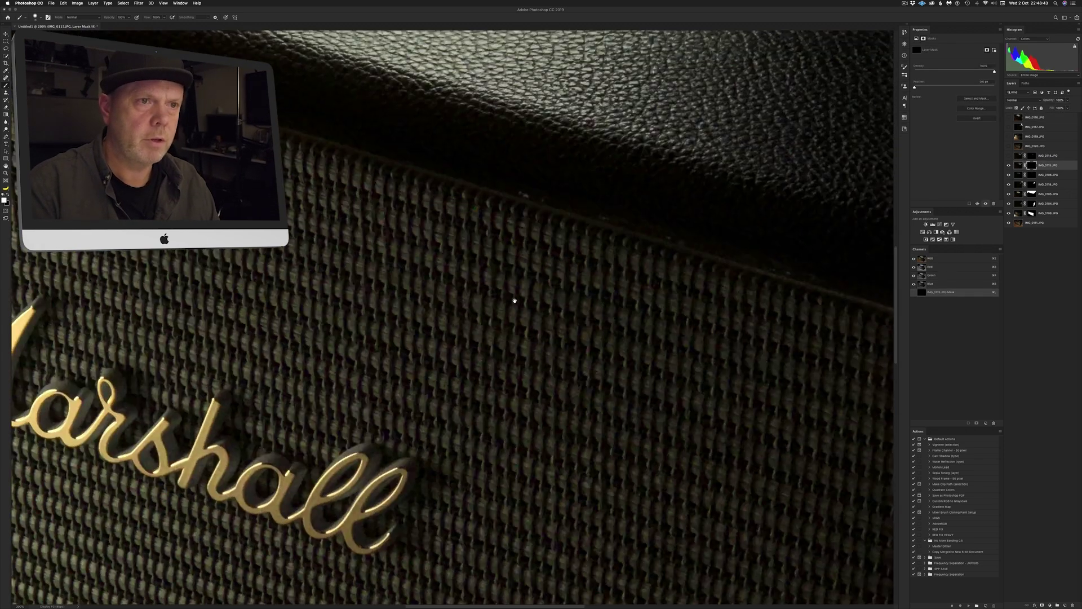
pyautogui.scroll(10, 515, 297)
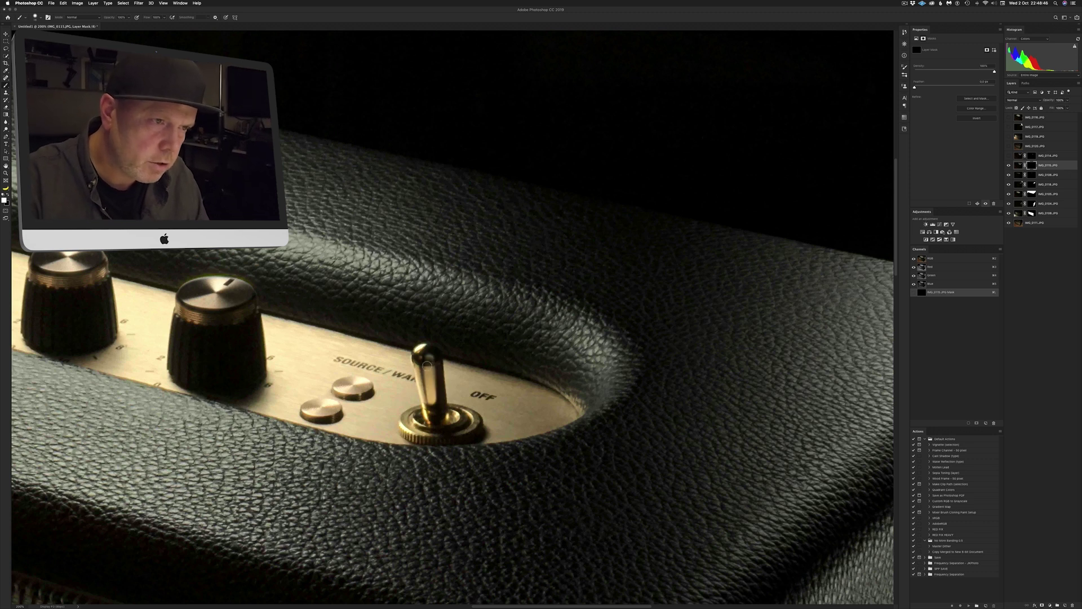
pyautogui.moveTo(428, 387)
pyautogui.mouseDown()
pyautogui.moveTo(436, 405)
pyautogui.moveTo(429, 354)
pyautogui.mouseUp()
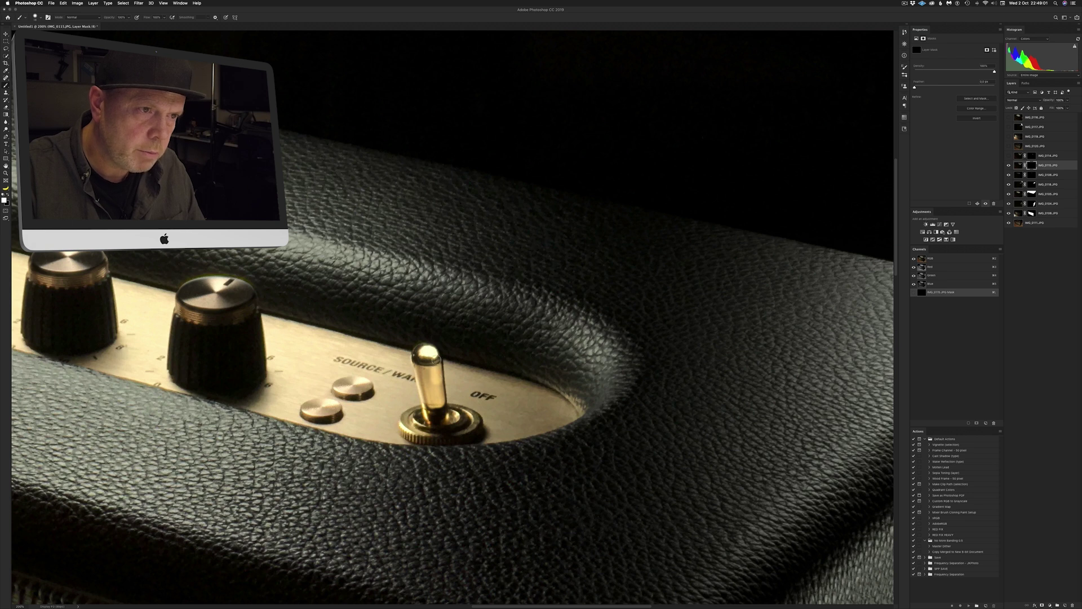
pyautogui.moveTo(434, 357)
pyautogui.mouseDown()
pyautogui.moveTo(438, 395)
pyautogui.moveTo(433, 407)
pyautogui.moveTo(424, 373)
pyautogui.moveTo(436, 392)
pyautogui.moveTo(420, 425)
pyautogui.mouseUp()
pyautogui.press('super+z')
pyautogui.moveTo(458, 419)
pyautogui.mouseDown()
pyautogui.moveTo(470, 422)
pyautogui.moveTo(475, 457)
pyautogui.mouseUp()
pyautogui.press('super+z')
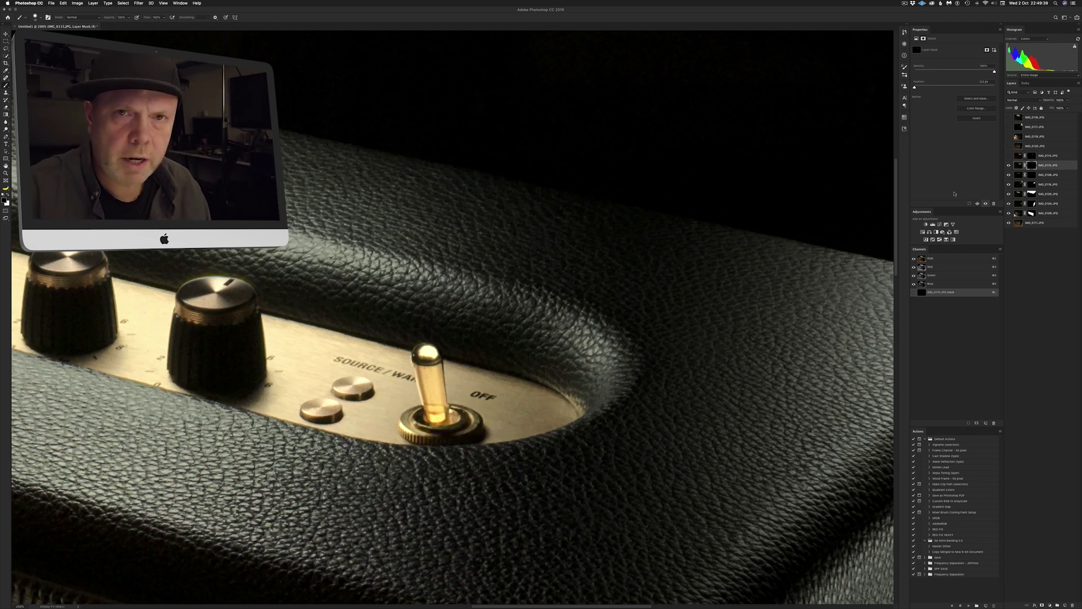
pyautogui.click(1018, 165)
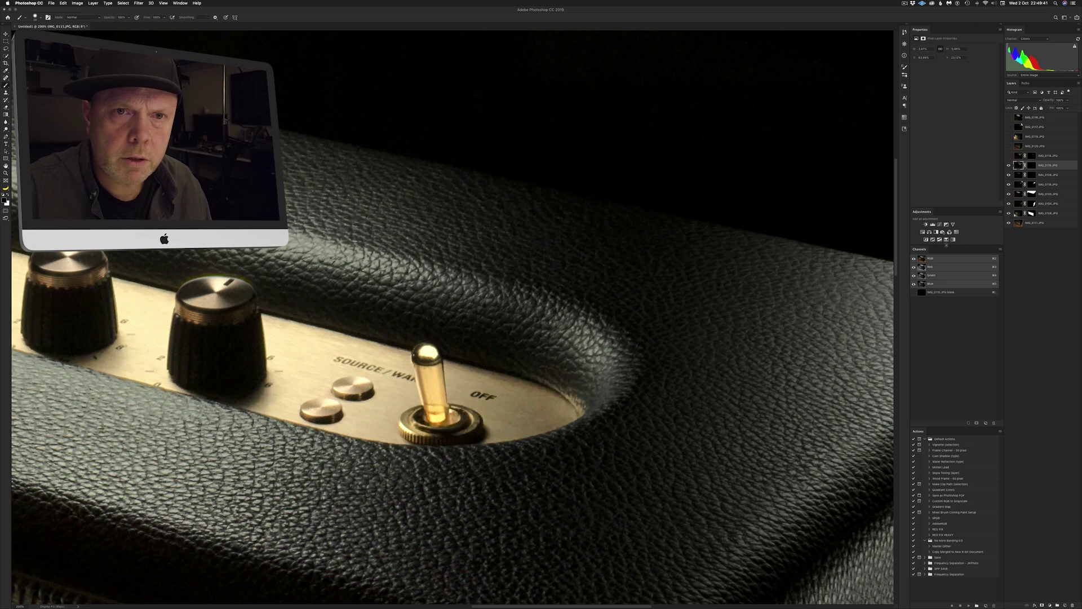
# Add a Levels adjustment clipped to IMG_0115 with Output white around 227
pyautogui.click(933, 225)
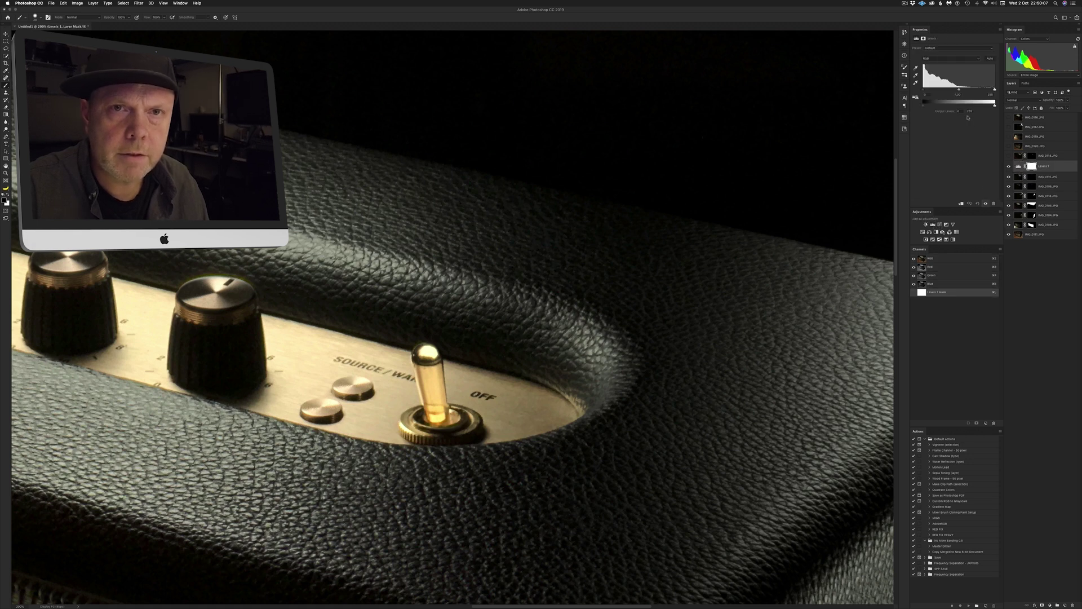
pyautogui.moveTo(995, 106); pyautogui.dragTo(970, 106)
pyautogui.click(962, 204)
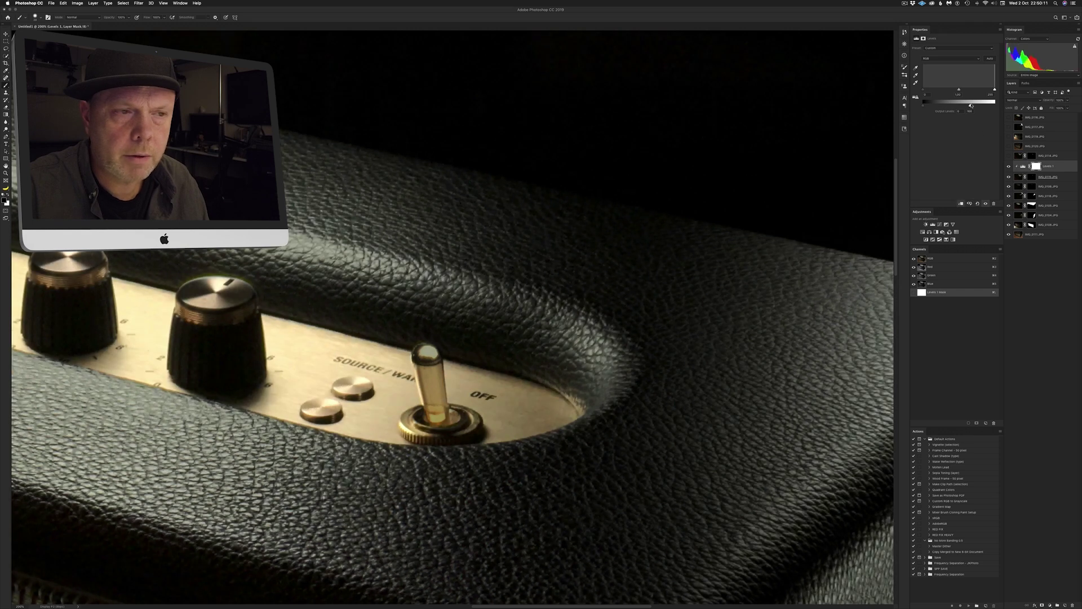
pyautogui.moveTo(971, 106); pyautogui.dragTo(983, 108)
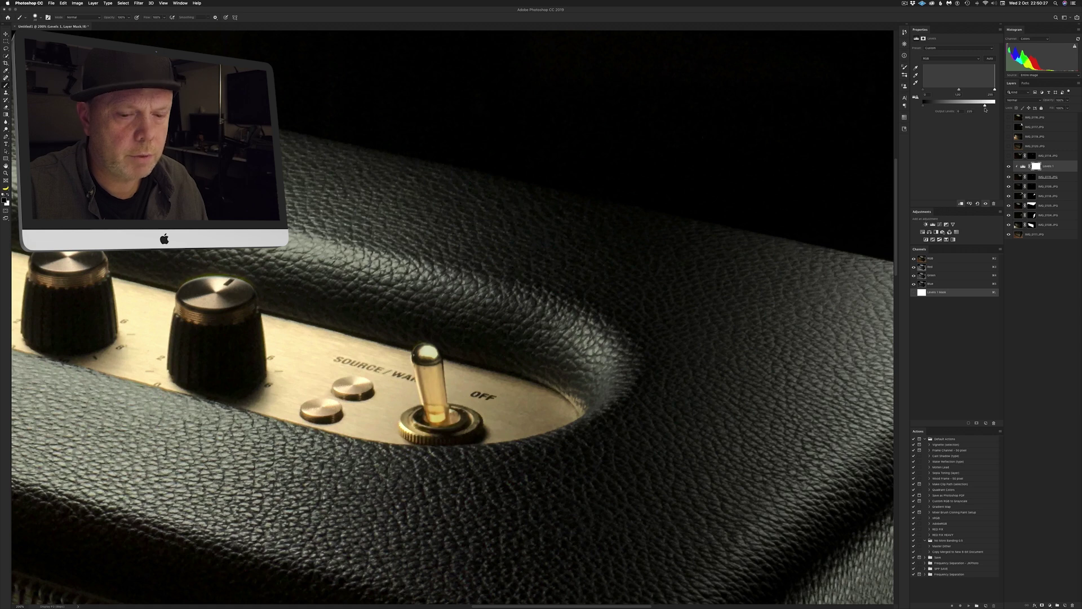
pyautogui.press('super+minus')
pyautogui.press('super+minus')
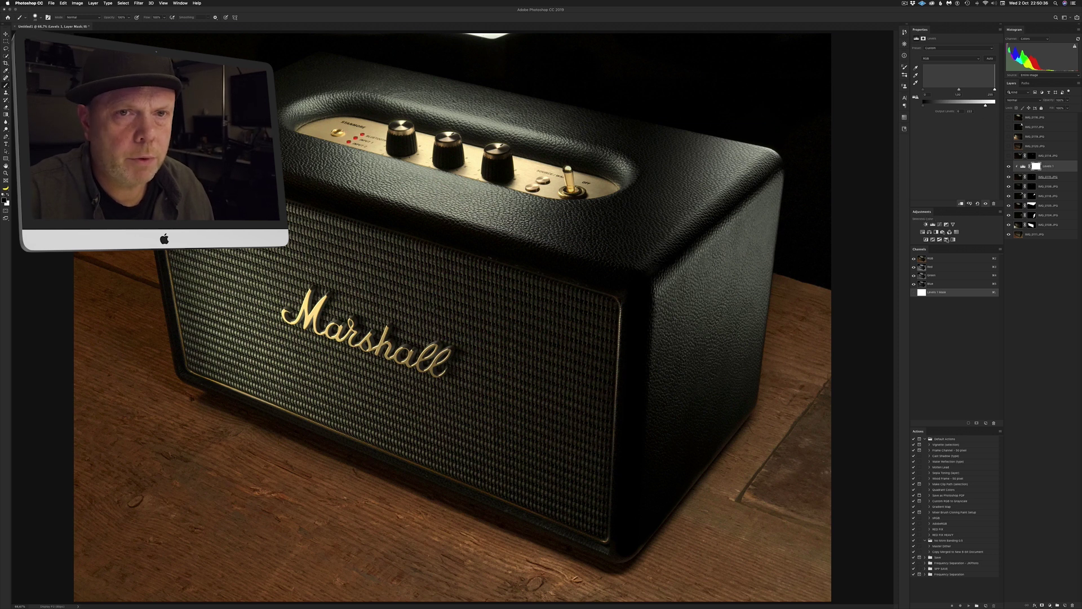
# Add a clipped Selective Color adjustment layer set to the Whites range
pyautogui.click(947, 239)
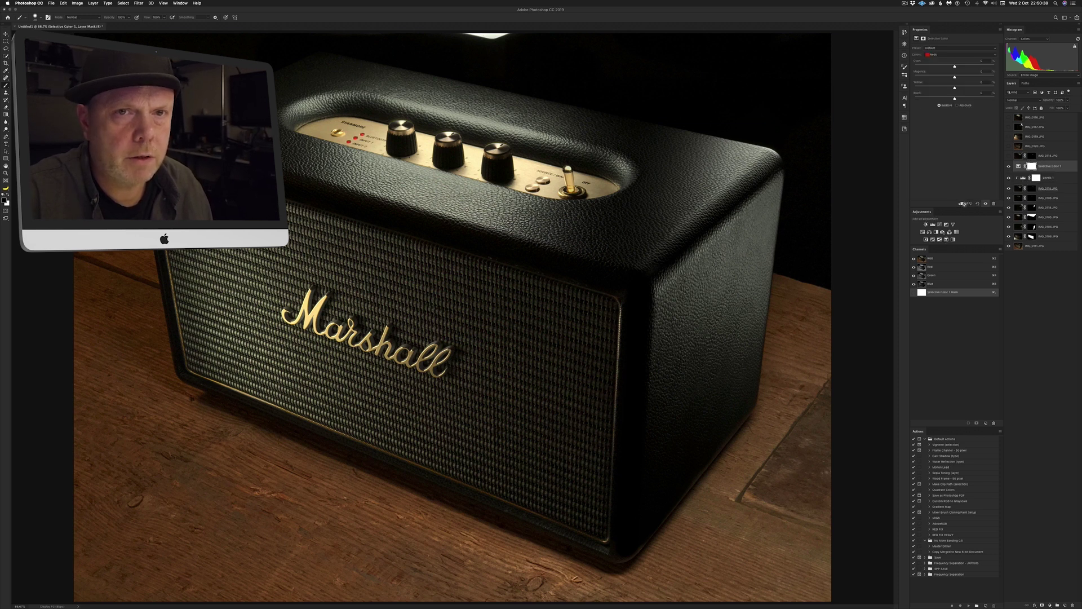
pyautogui.click(962, 204)
pyautogui.click(948, 54)
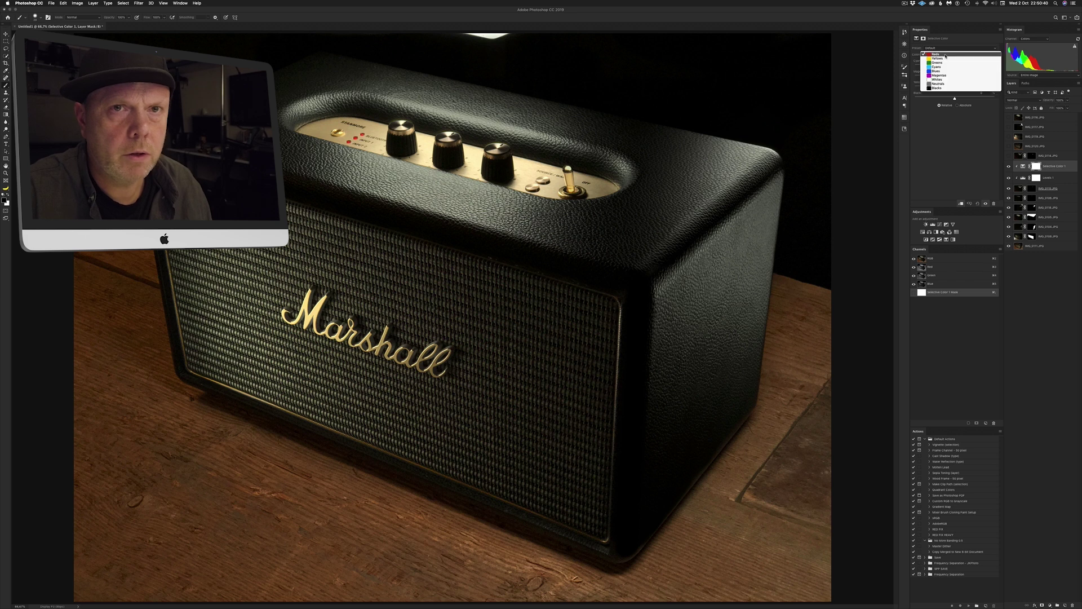
pyautogui.click(946, 80)
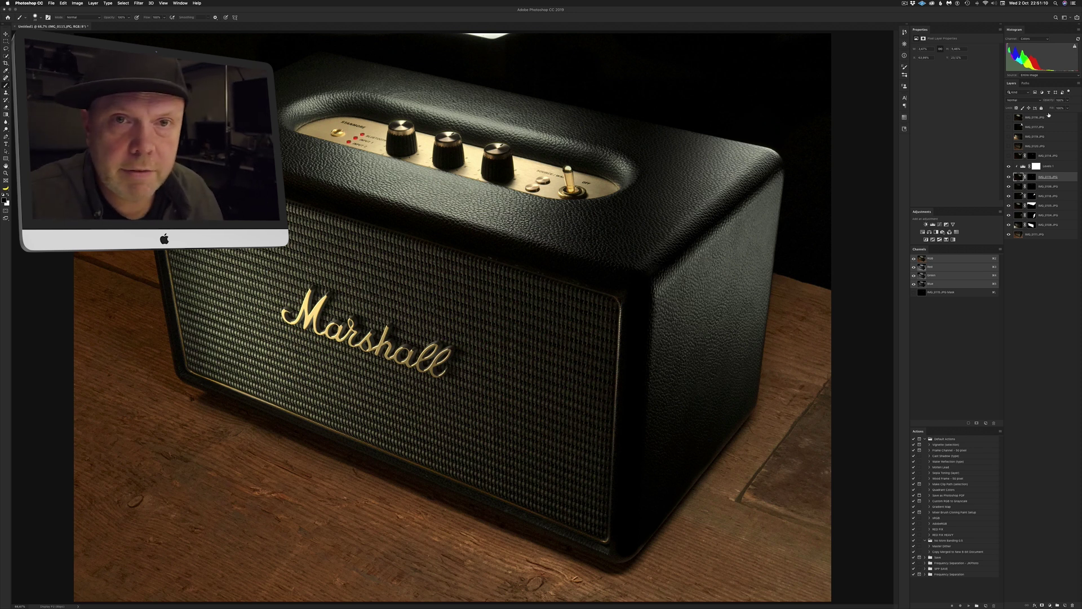
# Toggle IMG_0116 on and off repeatedly to judge its light, leaving it hidden
pyautogui.click(1008, 117)
pyautogui.click(1008, 117)
pyautogui.click(1008, 117)
pyautogui.click(1008, 118)
pyautogui.click(1008, 118)
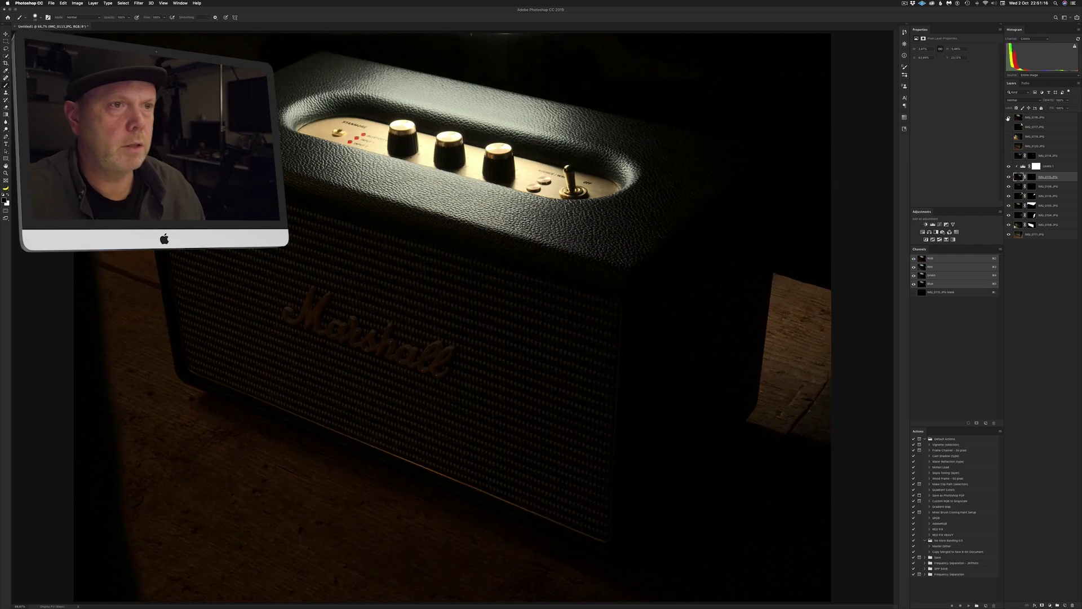
pyautogui.click(1009, 117)
pyautogui.click(1008, 117)
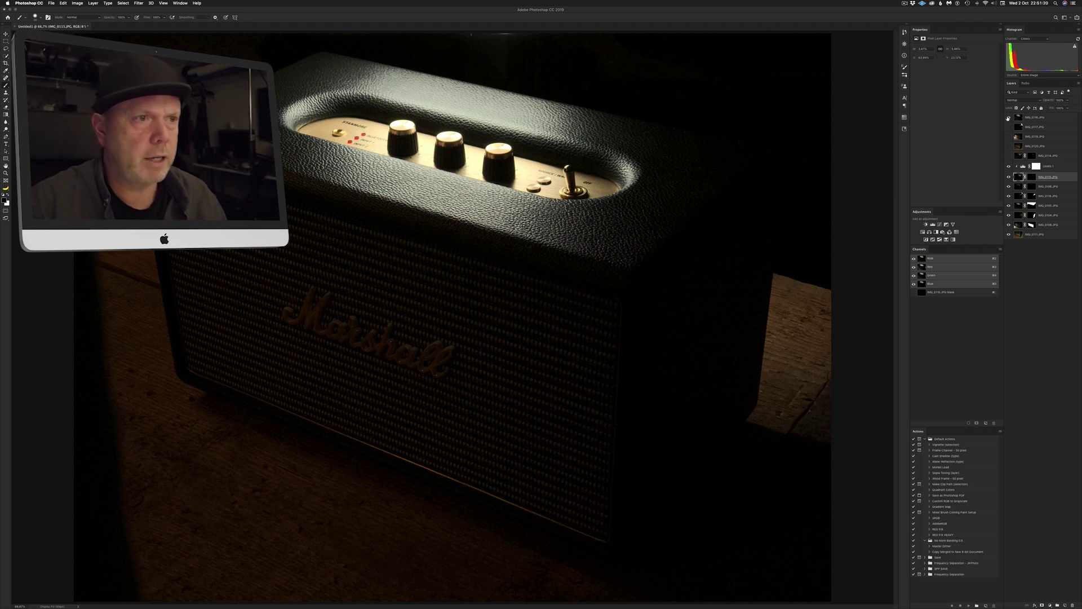
pyautogui.click(1008, 117)
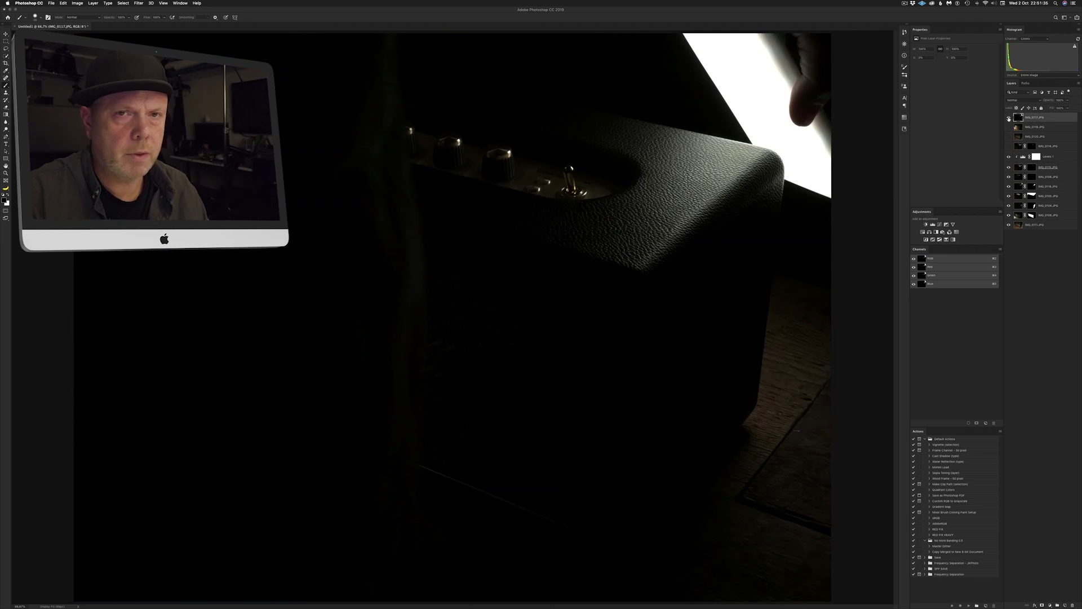
# Compare IMG_0117 on and off, then delete the IMG_0117 layer
pyautogui.click(1009, 117)
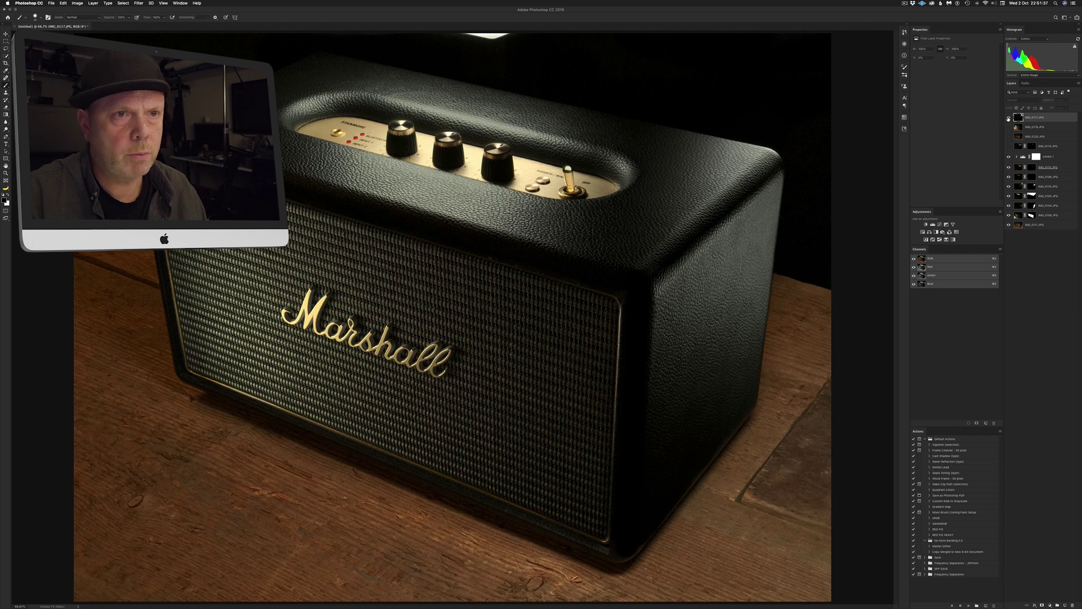
pyautogui.click(1008, 117)
pyautogui.click(1008, 117)
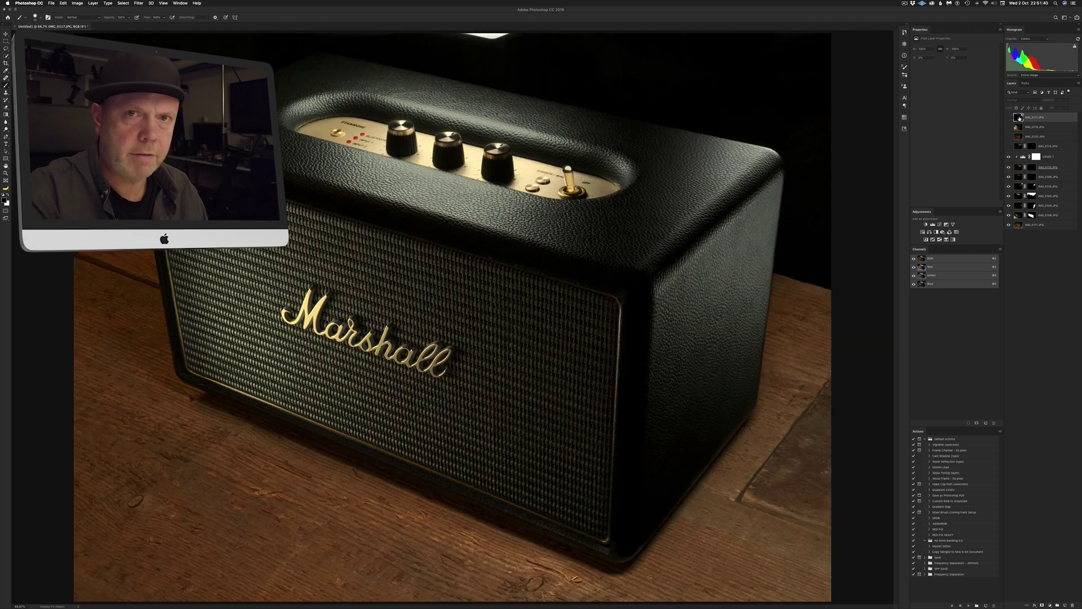
pyautogui.press('Delete')
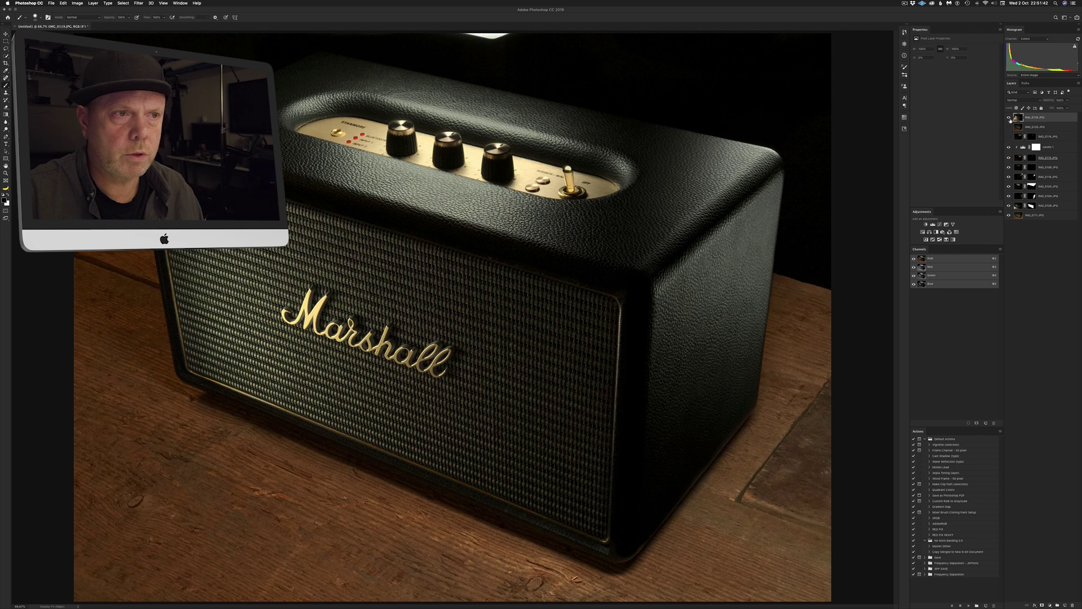
# Delete IMG_0119 and, after comparing it, IMG_0120; then briefly check IMG_0114's switch lighting
pyautogui.click(1009, 117)
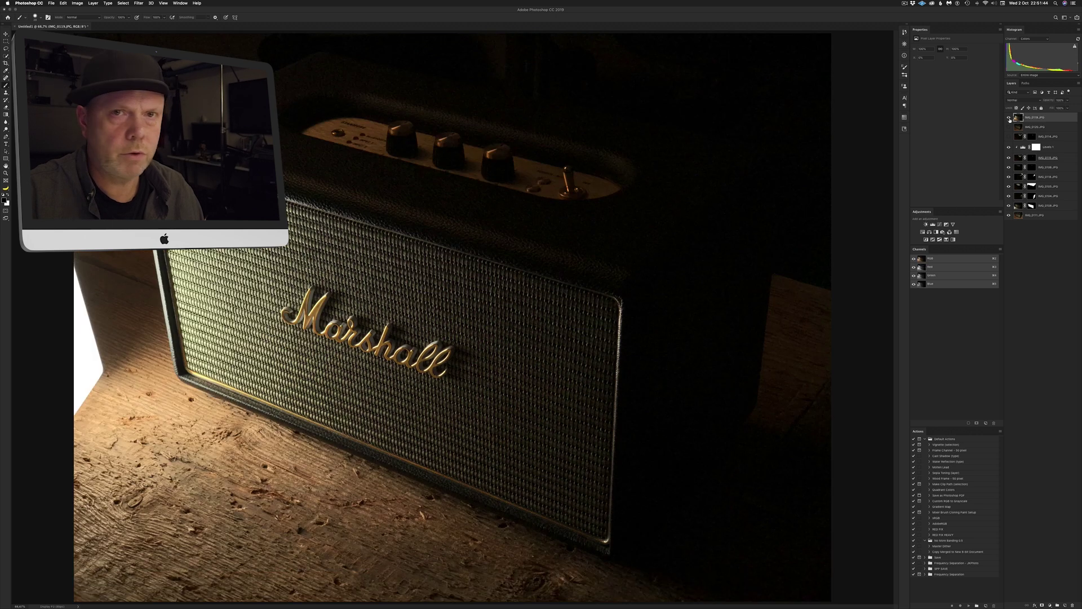
pyautogui.press('Delete')
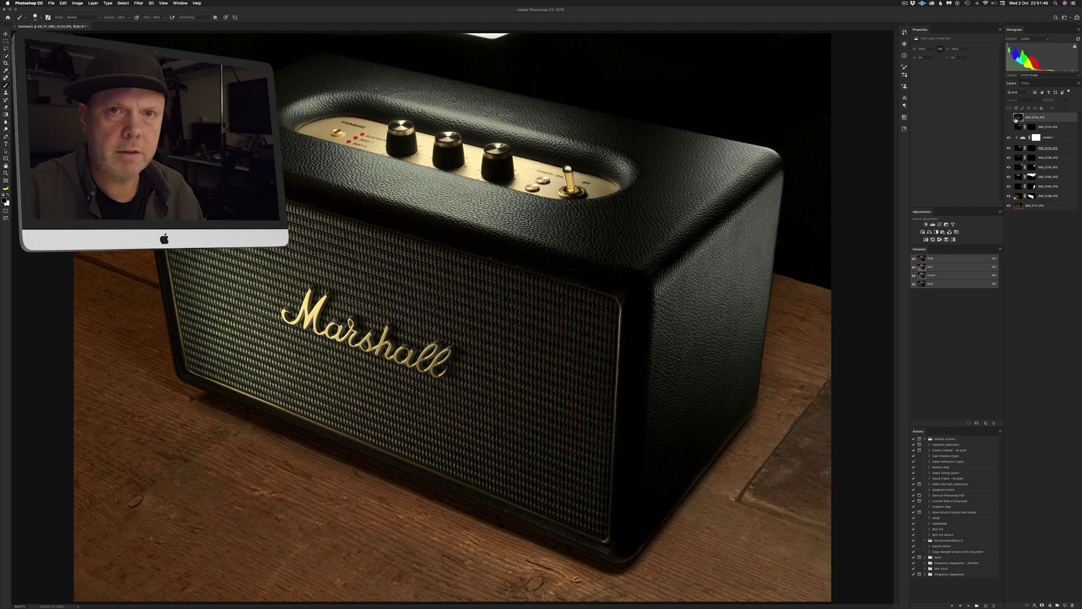
pyautogui.click(1008, 118)
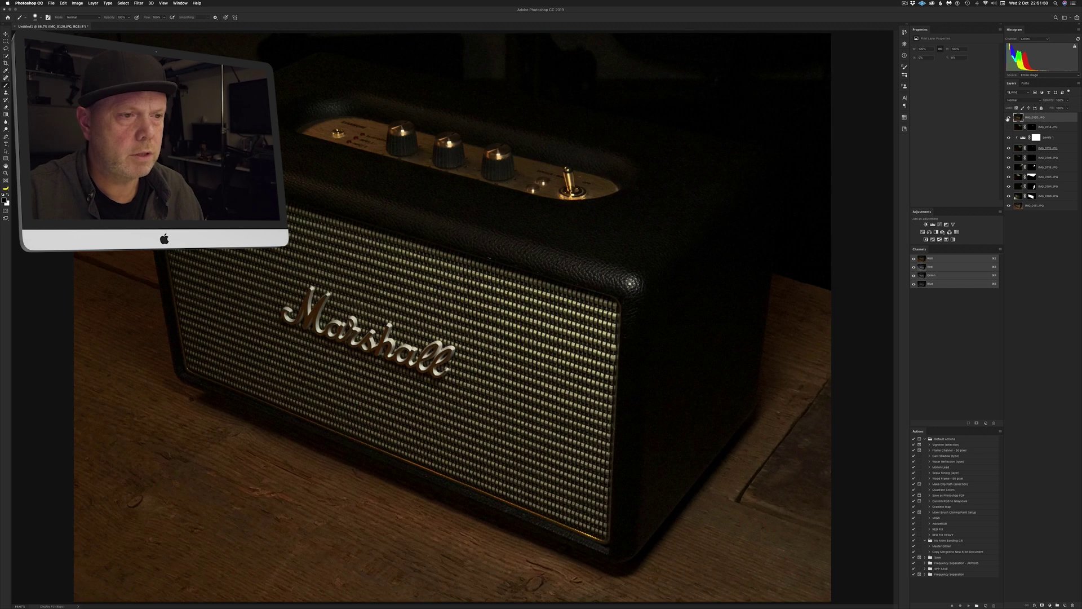
pyautogui.click(1008, 118)
pyautogui.click(1008, 118)
pyautogui.click(1008, 118)
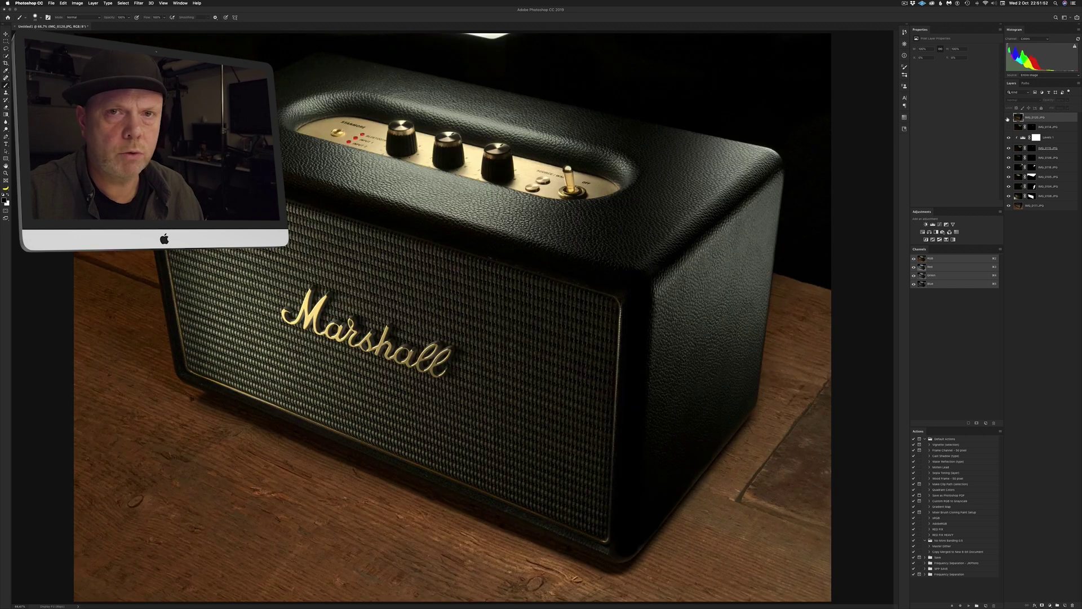
pyautogui.press('BackSpace')
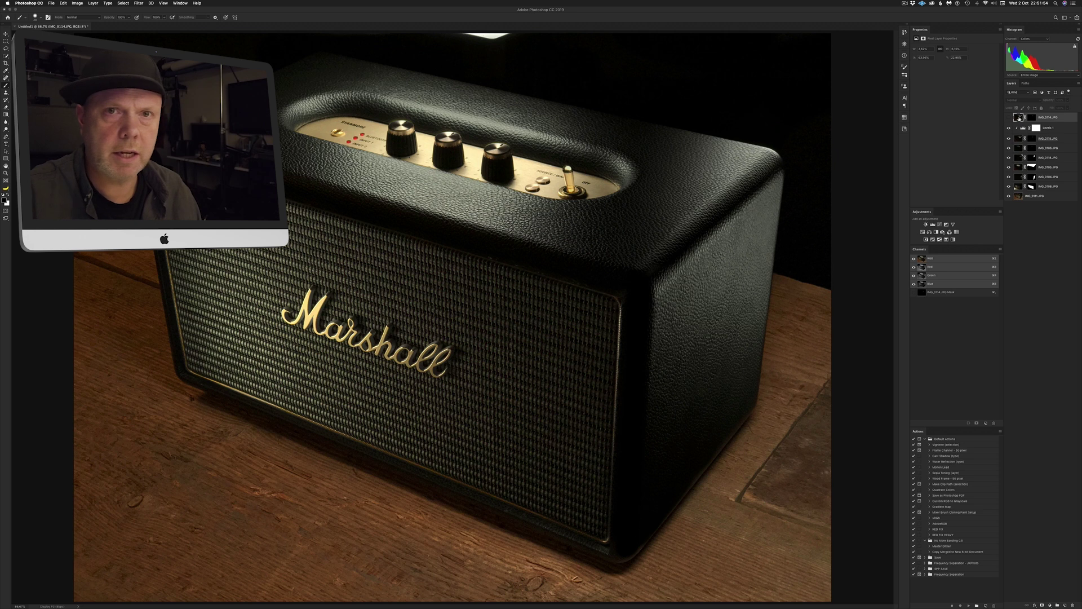
pyautogui.click(1009, 118)
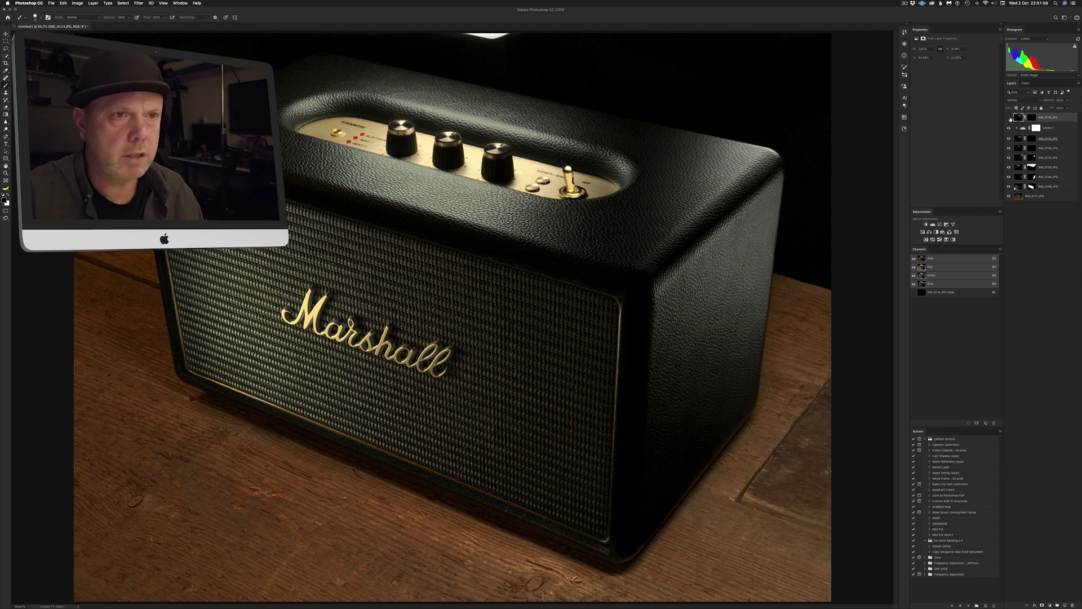
pyautogui.click(1009, 118)
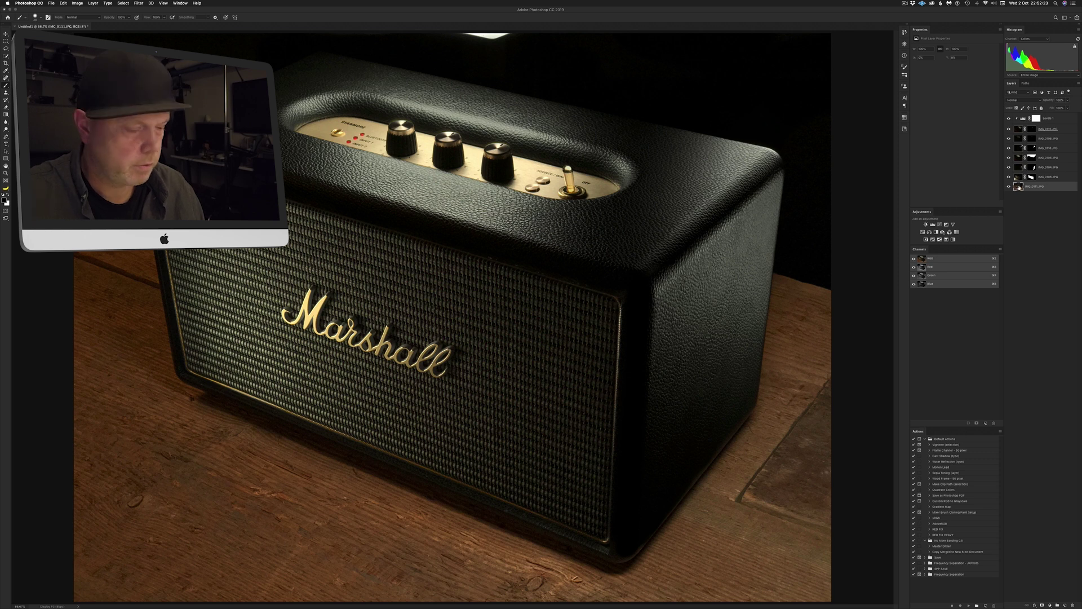
# Duplicate IMG_0111 to the top, give it a black mask, and paint it in over the right knob
pyautogui.moveTo(1020, 187); pyautogui.dragTo(1021, 115)
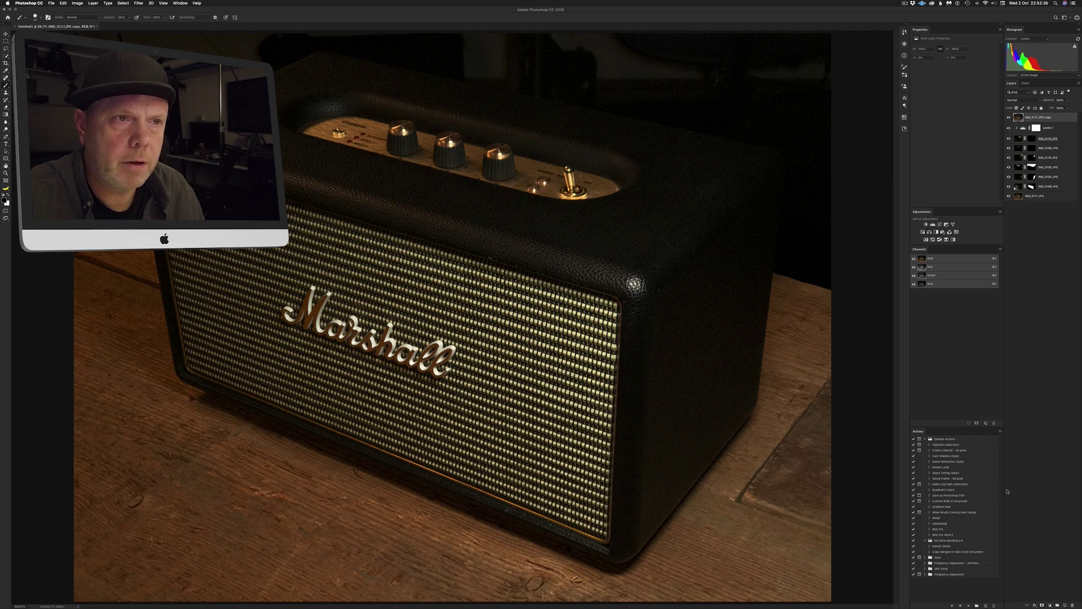
pyautogui.keyDown('alt'); pyautogui.click(1042, 605); pyautogui.keyUp('alt')
pyautogui.press('super+plus')
pyautogui.press('super+plus')
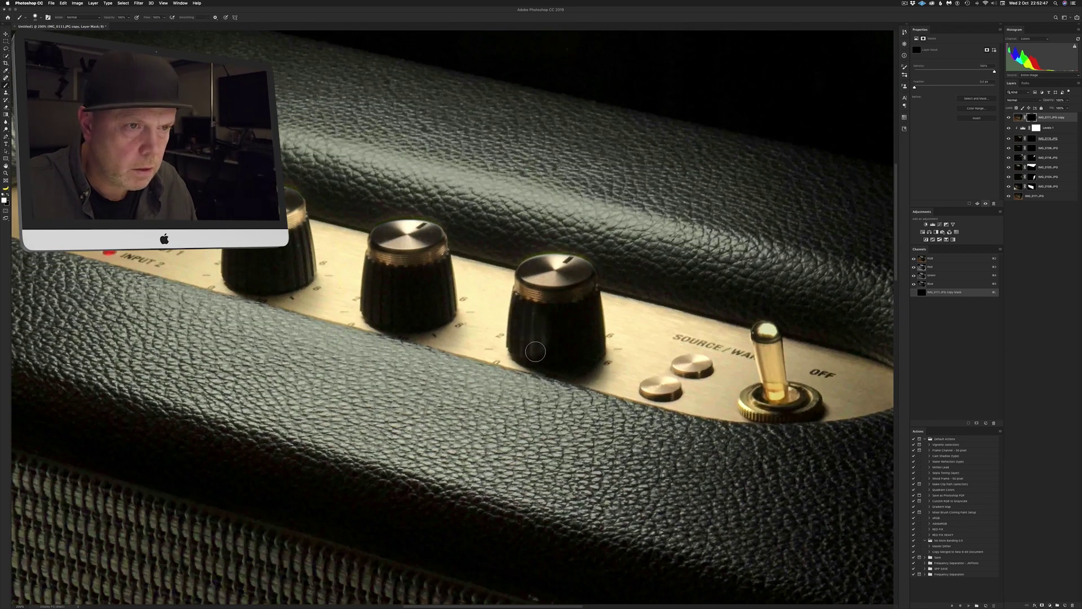
pyautogui.moveTo(536, 340)
pyautogui.mouseDown()
pyautogui.moveTo(592, 305)
pyautogui.moveTo(585, 357)
pyautogui.moveTo(535, 352)
pyautogui.moveTo(564, 360)
pyautogui.moveTo(540, 362)
pyautogui.moveTo(518, 350)
pyautogui.moveTo(539, 363)
pyautogui.moveTo(563, 362)
pyautogui.moveTo(291, 248)
pyautogui.moveTo(300, 243)
pyautogui.moveTo(299, 261)
pyautogui.moveTo(299, 236)
pyautogui.moveTo(296, 278)
pyautogui.moveTo(278, 285)
pyautogui.moveTo(243, 278)
pyautogui.mouseUp()
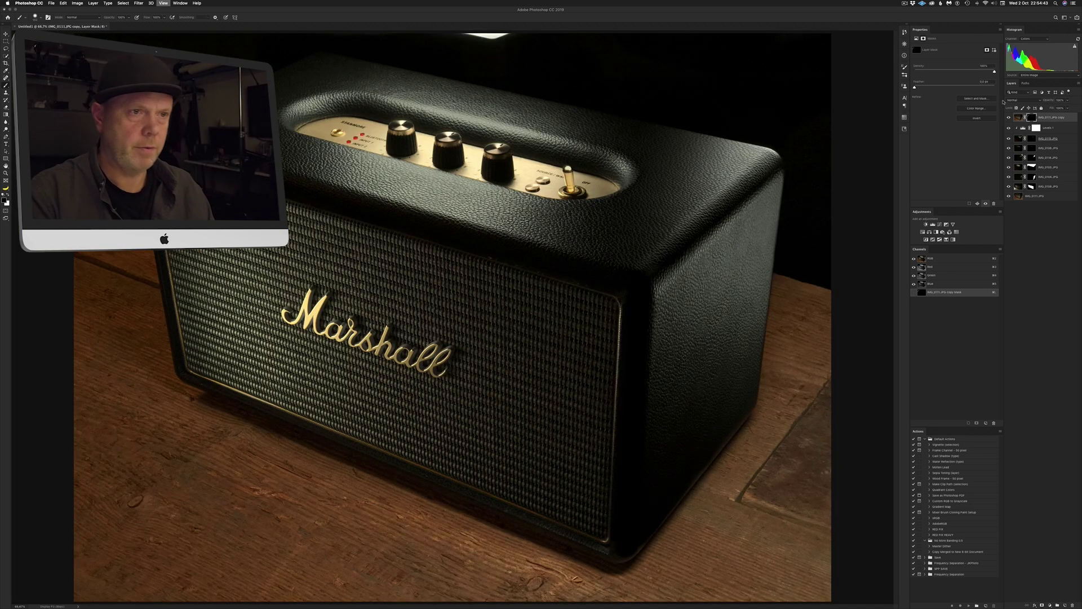
pyautogui.press('super+minus')
pyautogui.press('super+minus')
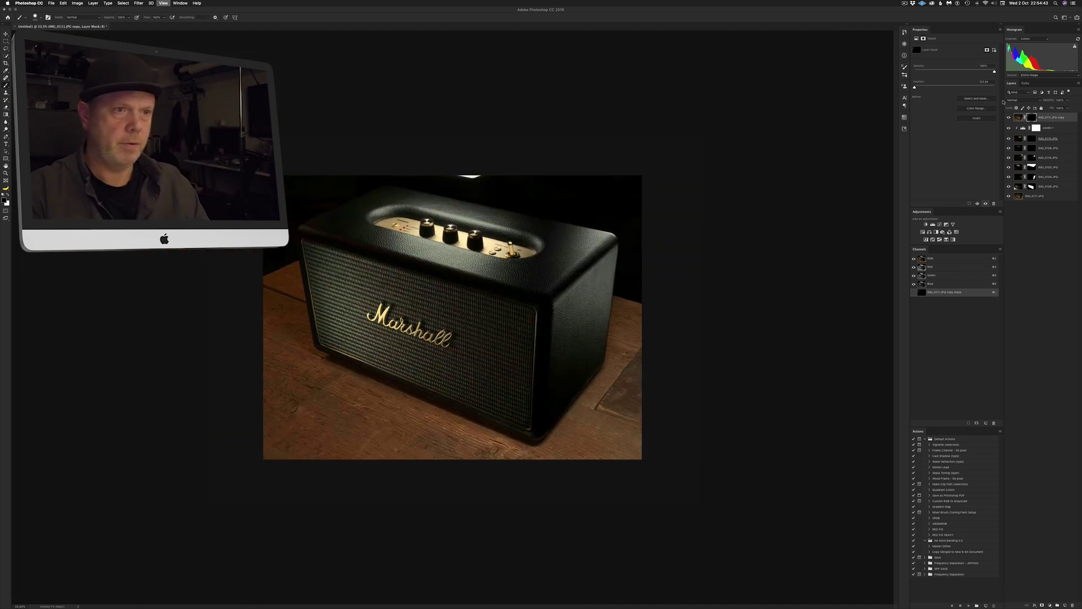
pyautogui.press('super+minus')
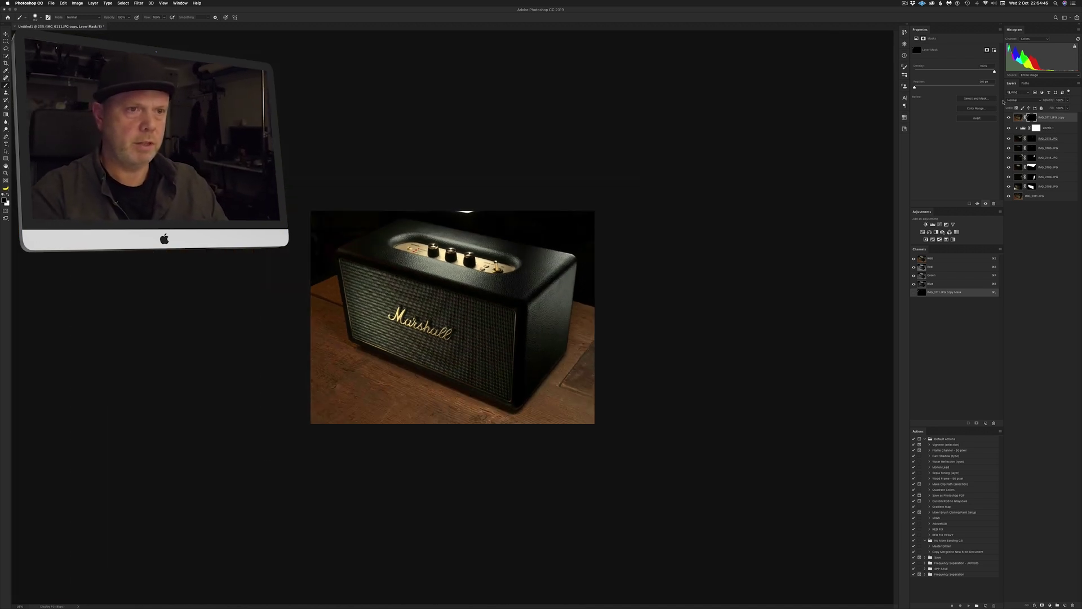
pyautogui.press('super+plus')
pyautogui.press('super+plus')
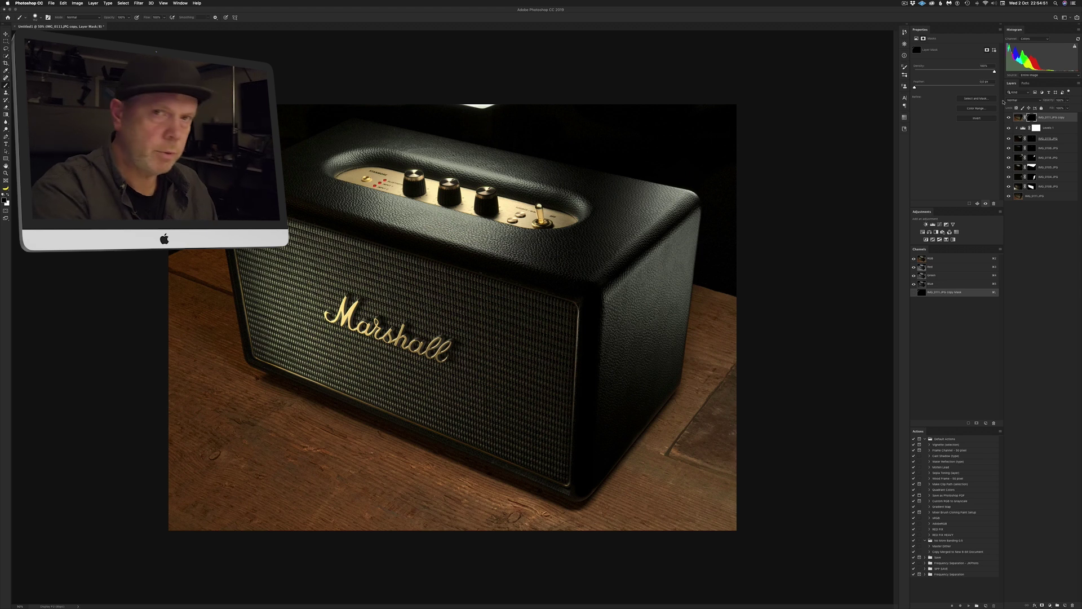
# Stamp visible layers into Layer 1, add a steep brightening Curves layer, and reselect Layer 1
pyautogui.press('super+alt+shift+e')
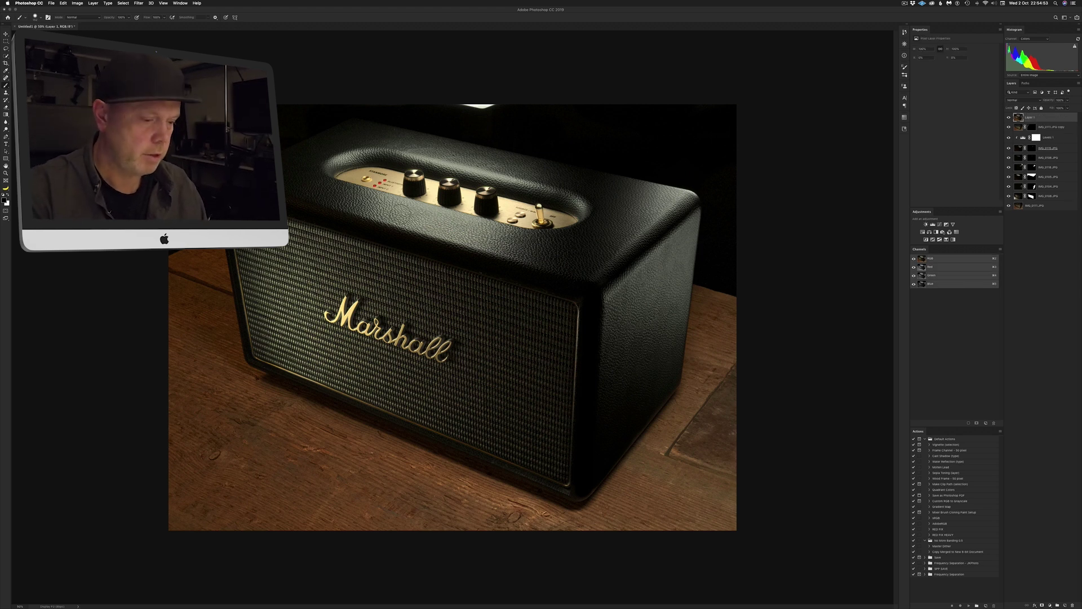
pyautogui.press('j')
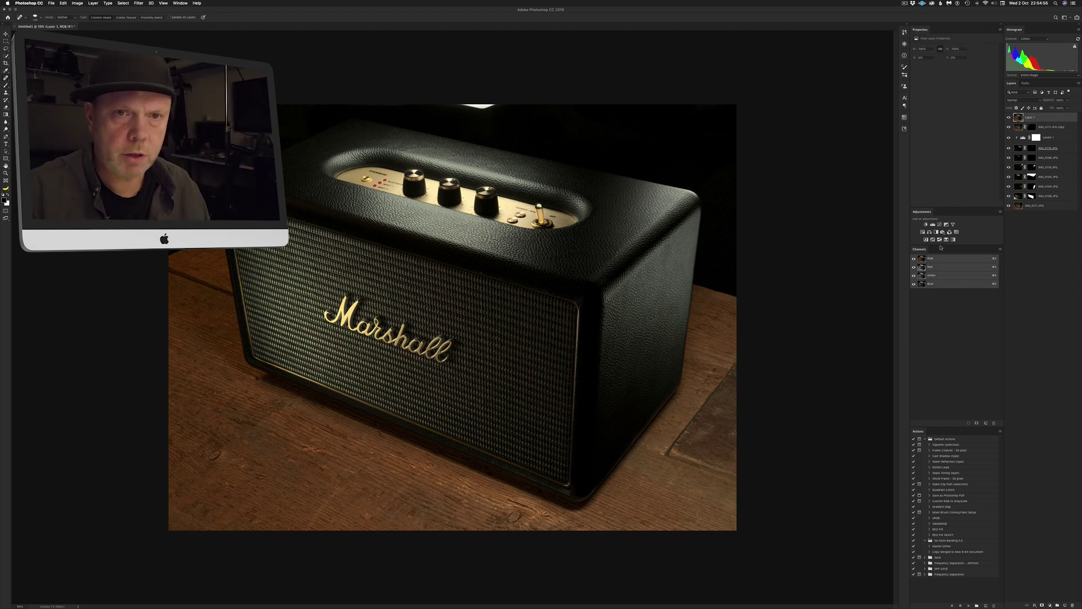
pyautogui.click(939, 225)
pyautogui.moveTo(939, 117); pyautogui.dragTo(938, 78)
pyautogui.click(1029, 129)
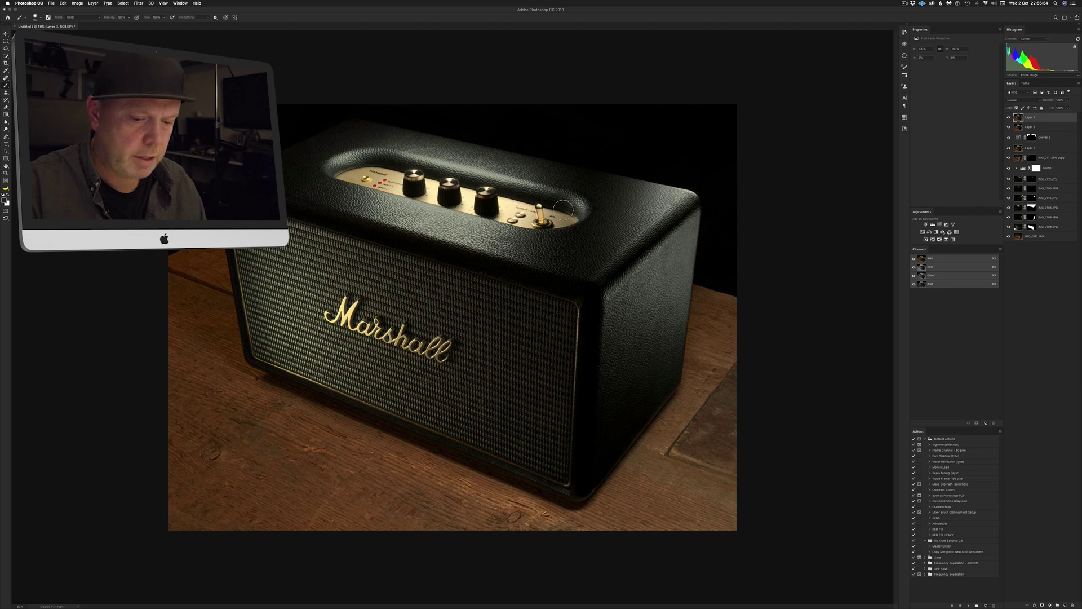
pyautogui.hotkey('ctrl', '+')
pyautogui.hotkey('ctrl', '+')
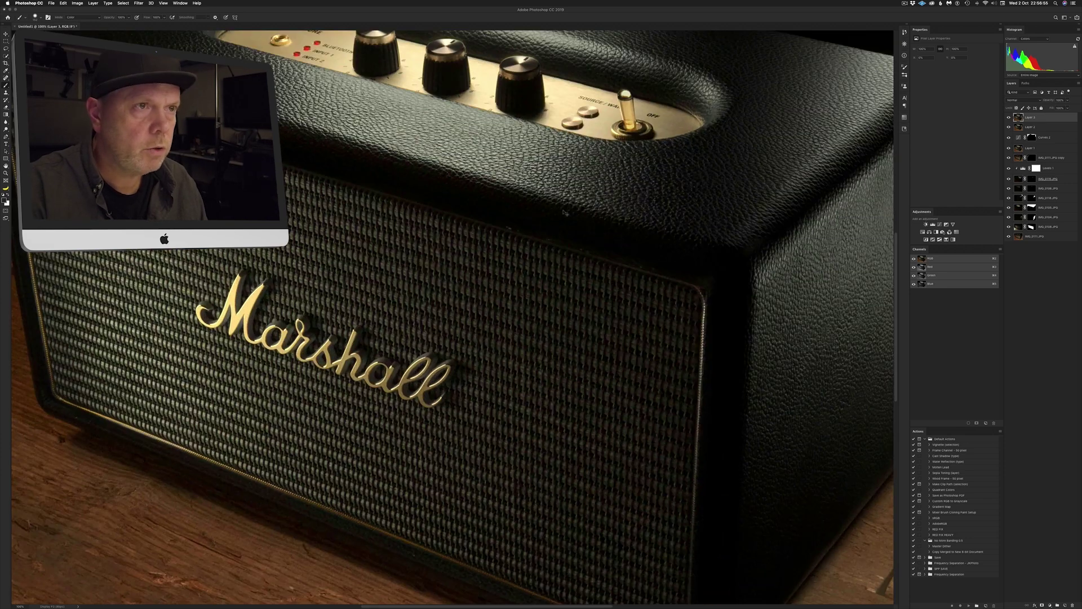
# Zoom to the knobs, undo the copper tint, paint the right knob top gold, and sample gold
pyautogui.moveTo(454, 188); pyautogui.dragTo(409, 380)
pyautogui.hotkey('ctrl', '+')
pyautogui.hotkey('ctrl', '+')
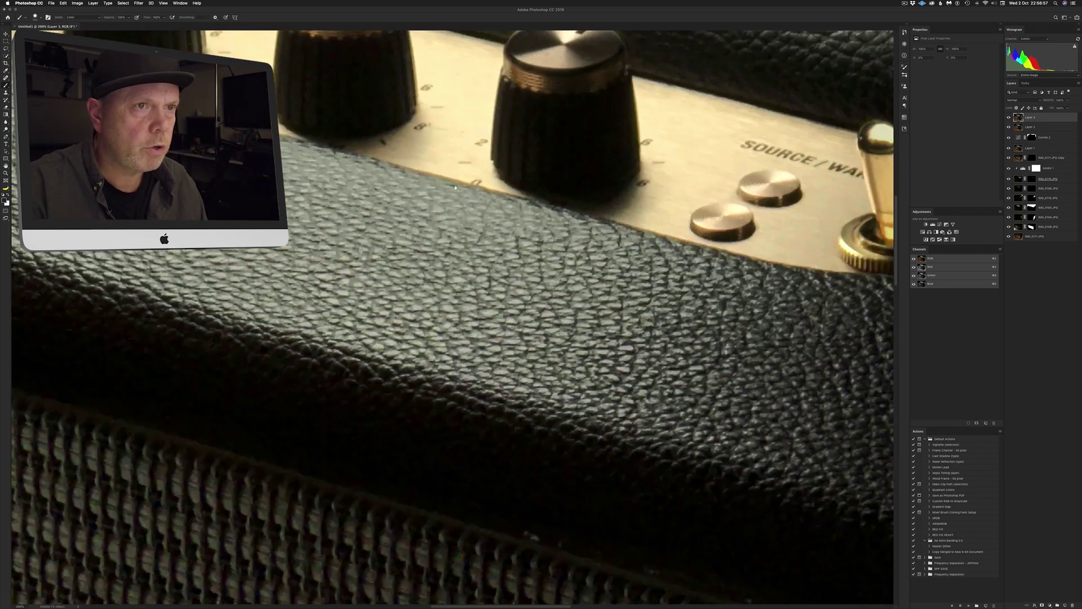
pyautogui.moveTo(456, 189); pyautogui.dragTo(472, 341)
pyautogui.hotkey('ctrl', '-')
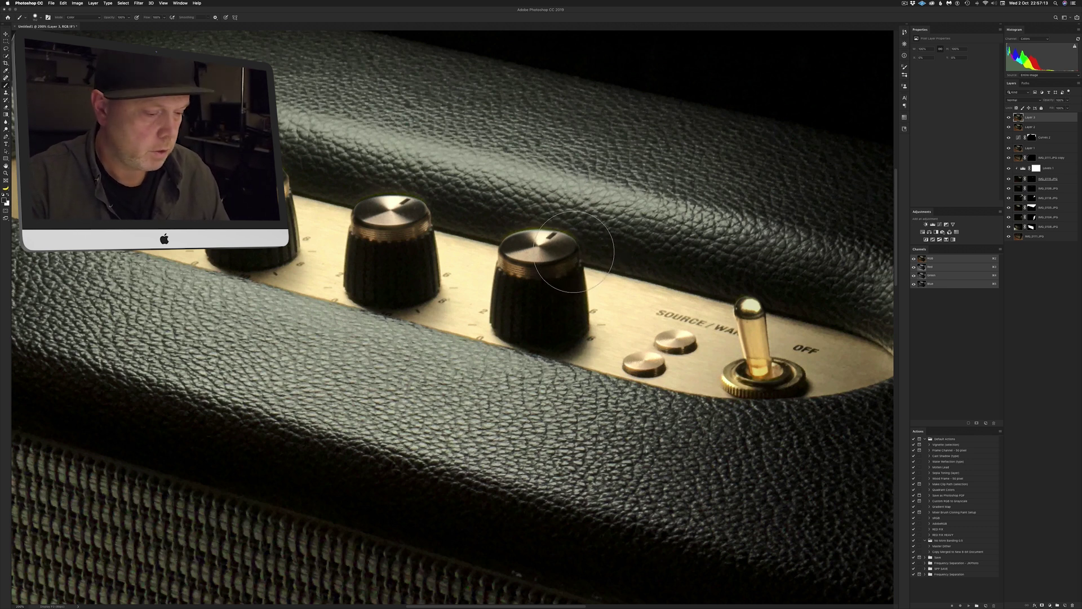
pyautogui.moveTo(509, 285); pyautogui.dragTo(475, 284)
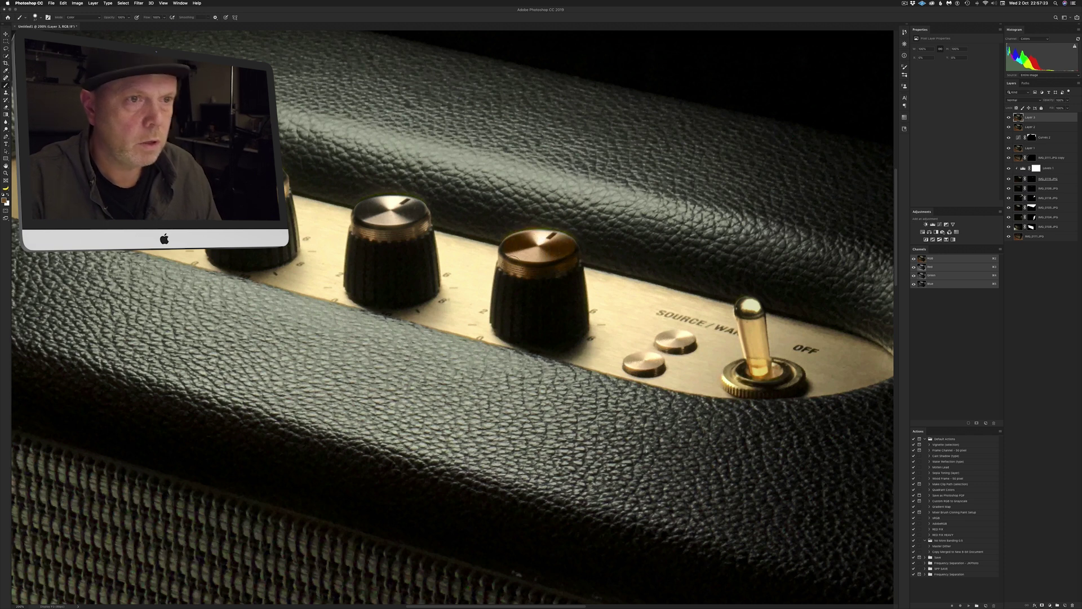
pyautogui.hotkey('ctrl', 'z')
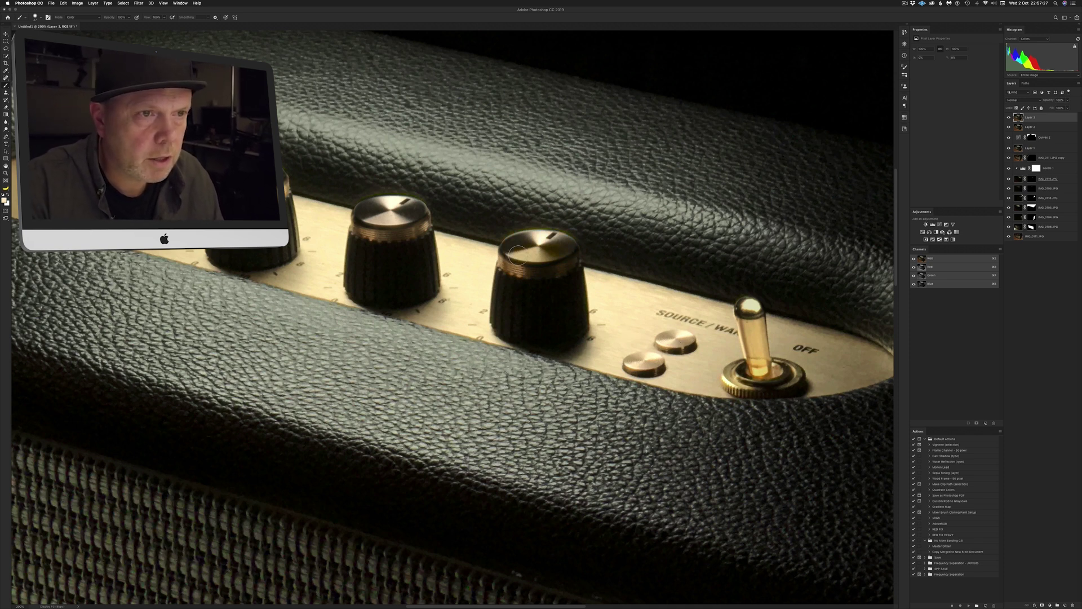
pyautogui.moveTo(553, 240); pyautogui.dragTo(558, 235)
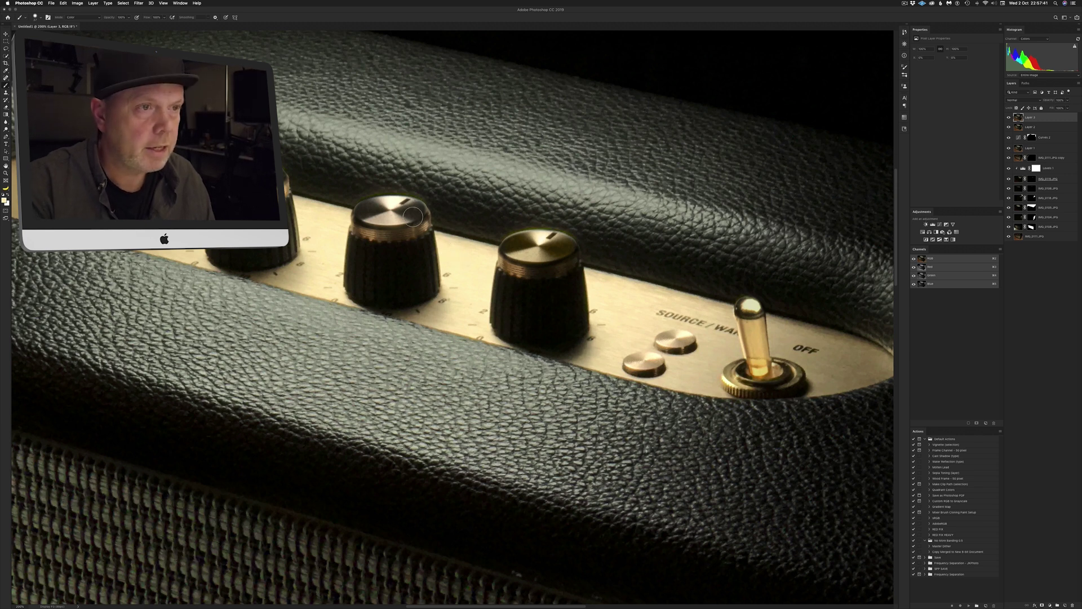
pyautogui.moveTo(457, 253)
pyautogui.mouseDown()
pyautogui.moveTo(422, 248)
pyautogui.moveTo(455, 241)
pyautogui.moveTo(424, 226)
pyautogui.moveTo(451, 244)
pyautogui.mouseUp()
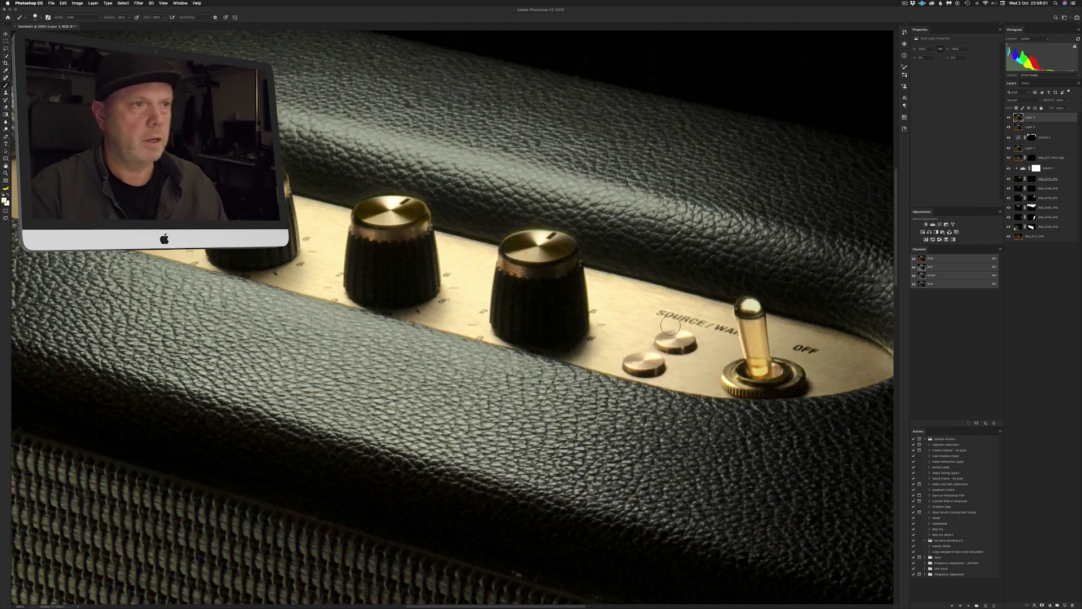
# Sample a colour beside the left knob, inspect the panel and grille for dust, then zoom out
pyautogui.keyDown('alt'); pyautogui.click(440, 188); pyautogui.keyUp('alt')
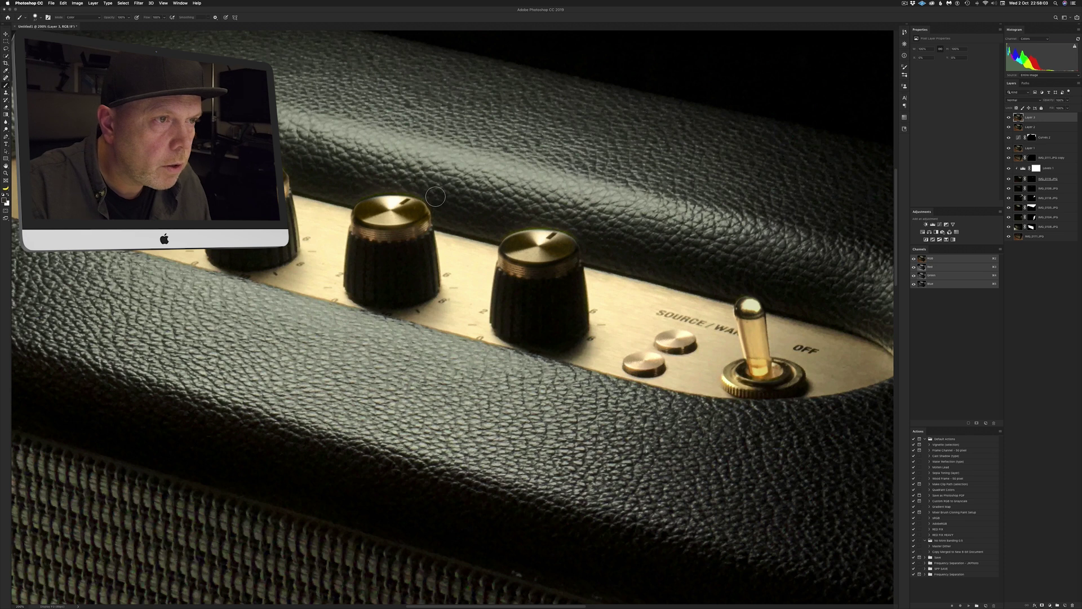
pyautogui.press('j')
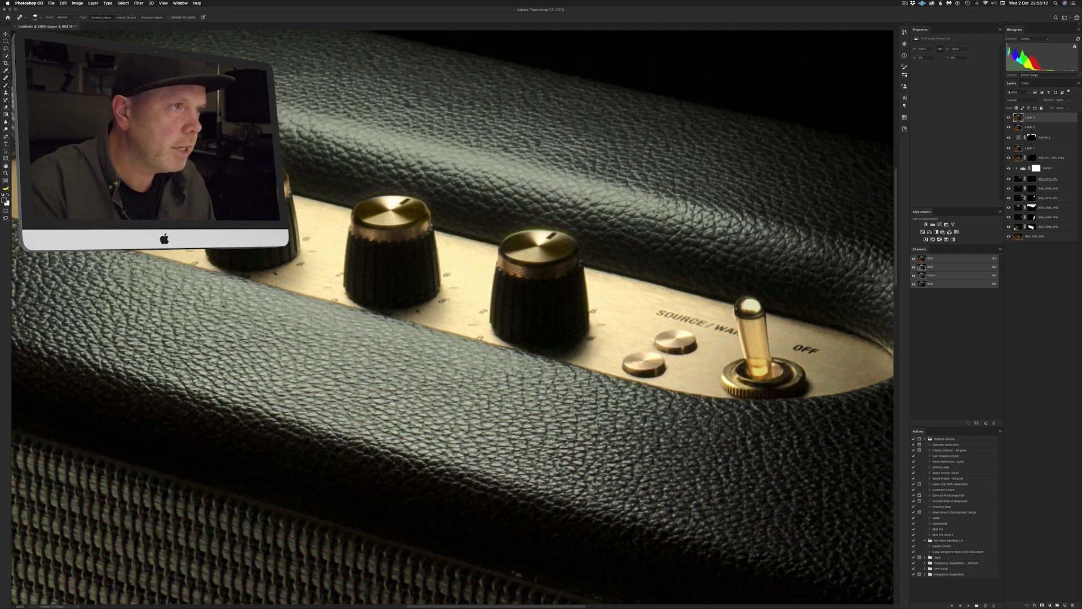
pyautogui.moveTo(394, 306); pyautogui.dragTo(558, 338)
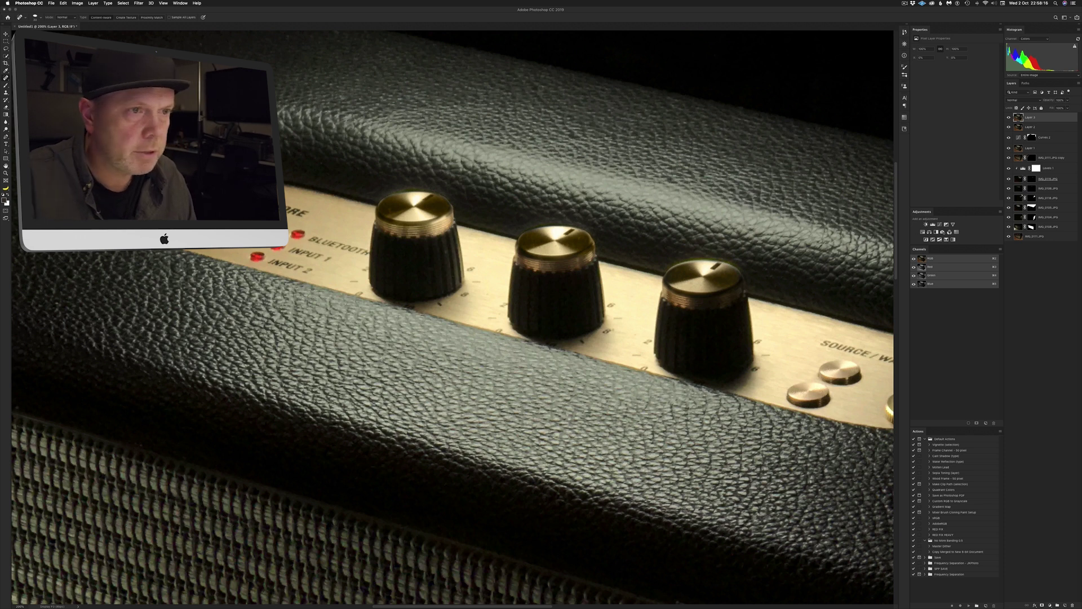
pyautogui.scroll(-5, 523, 289)
pyautogui.hscroll(3, 523, 289)
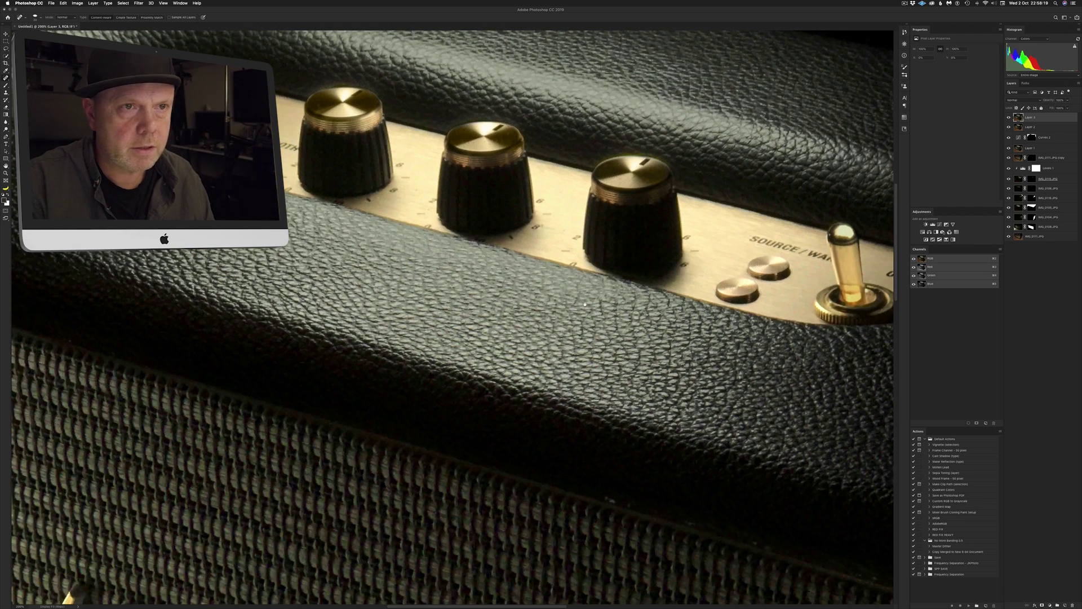
pyautogui.scroll(-5, 321, 333)
pyautogui.hscroll(-5, 394, 315)
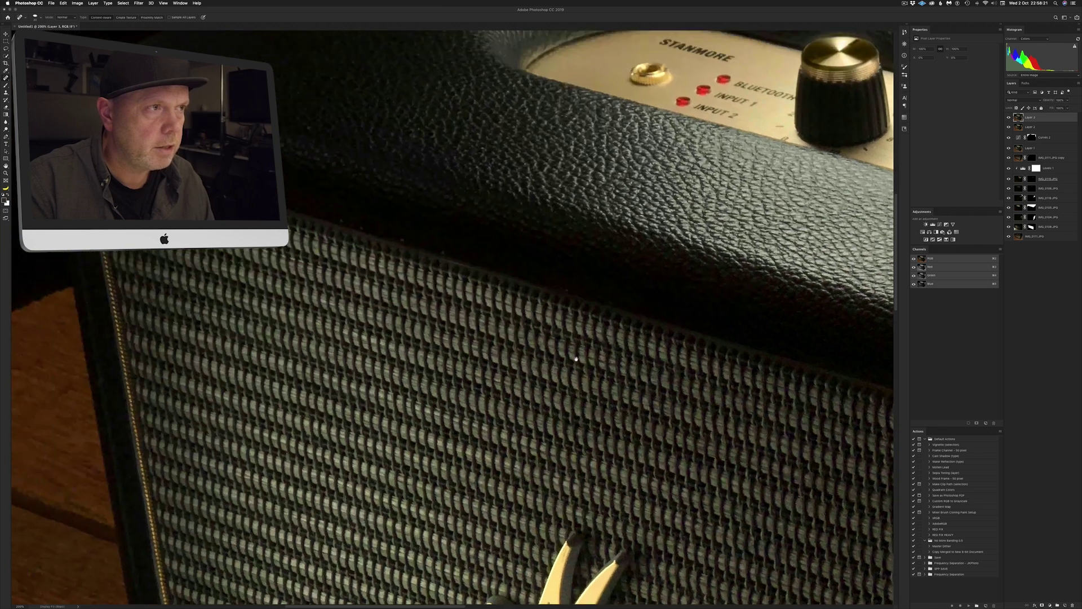
pyautogui.scroll(3, 464, 302)
pyautogui.hscroll(-5, 464, 303)
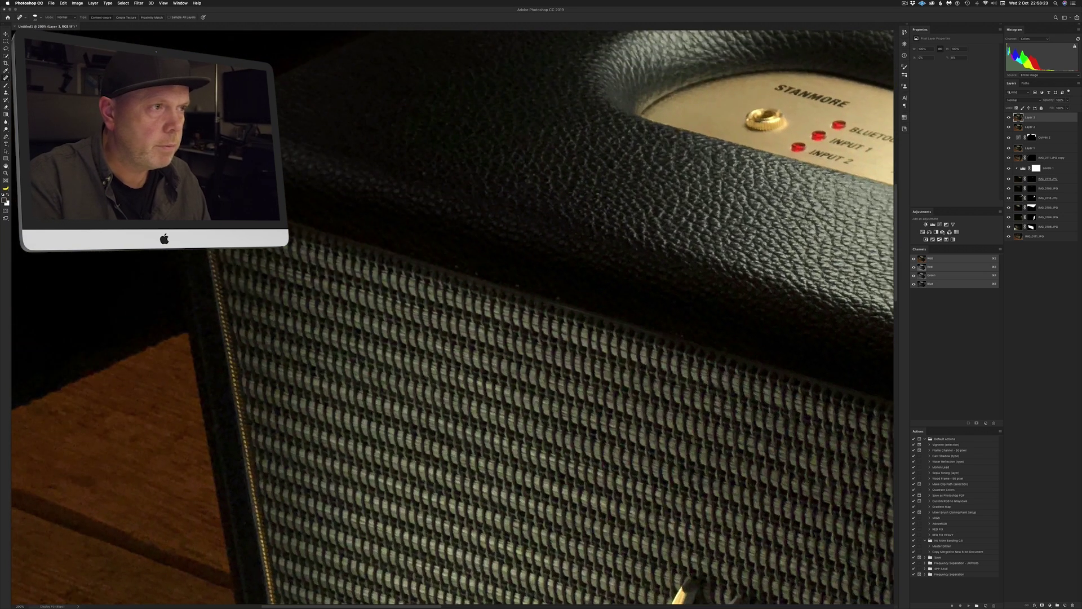
pyautogui.press('super+minus')
pyautogui.press('super+minus')
pyautogui.press('super+minus')
pyautogui.press('super+minus')
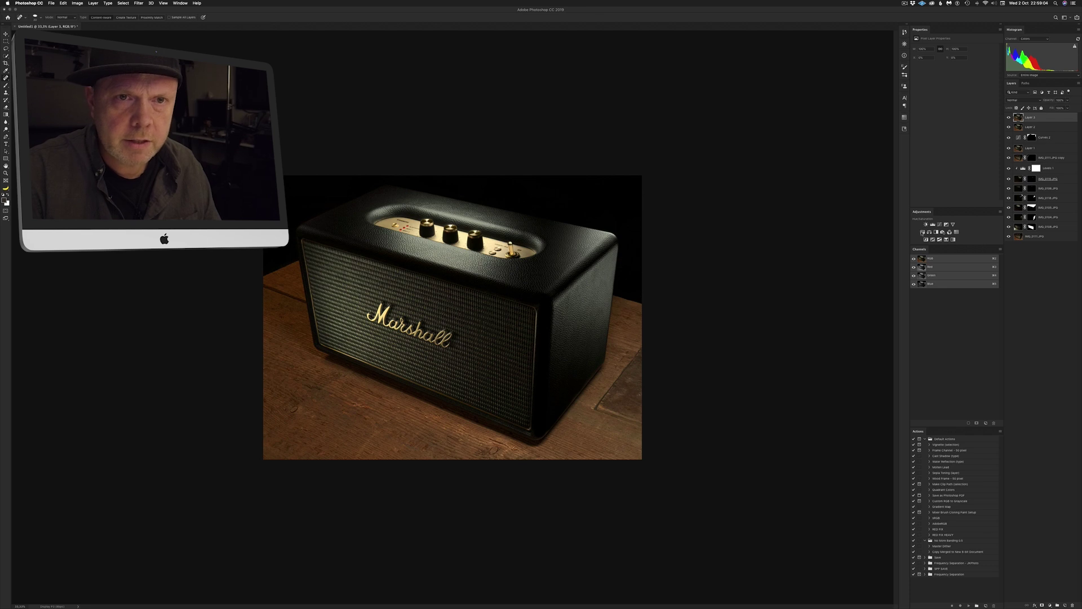
# Add a Hue/Saturation layer to shift the table's saturation, painting its mask black over the speaker front
pyautogui.click(922, 232)
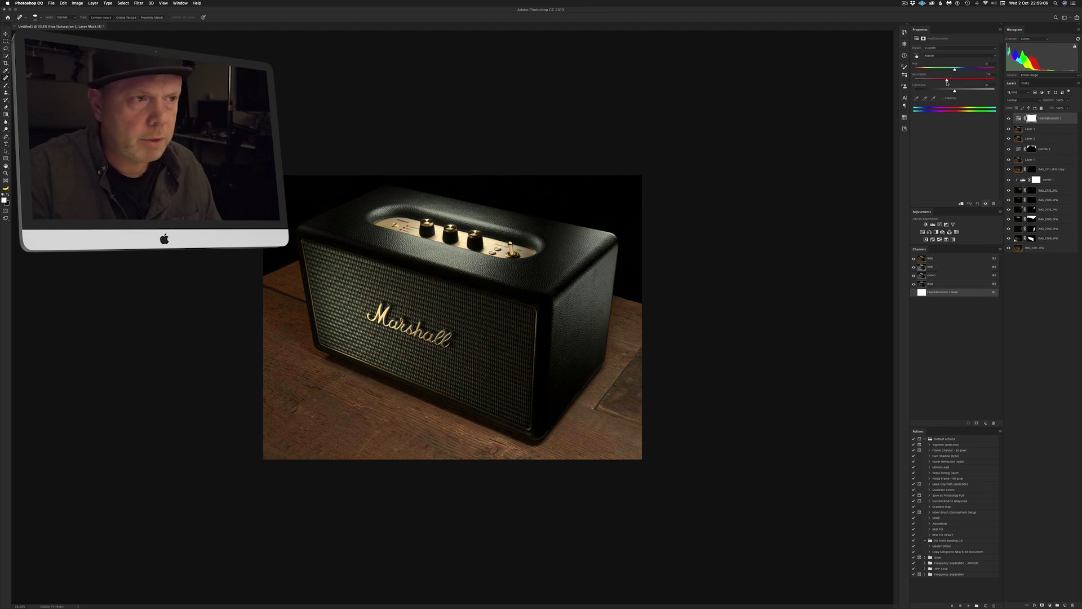
pyautogui.moveTo(940, 83); pyautogui.dragTo(944, 82)
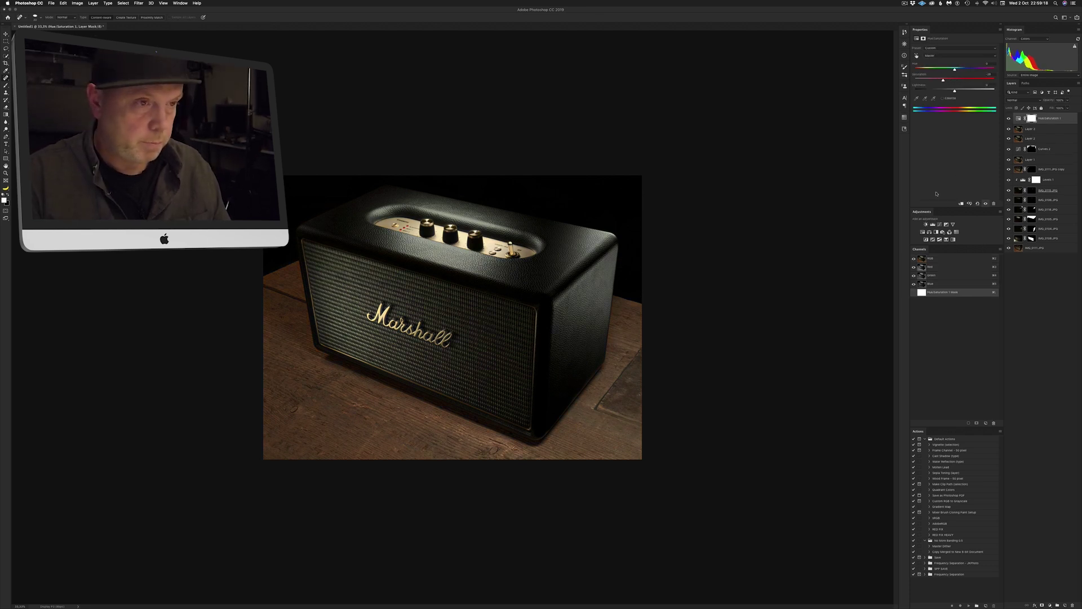
pyautogui.press('b')
pyautogui.press(']')
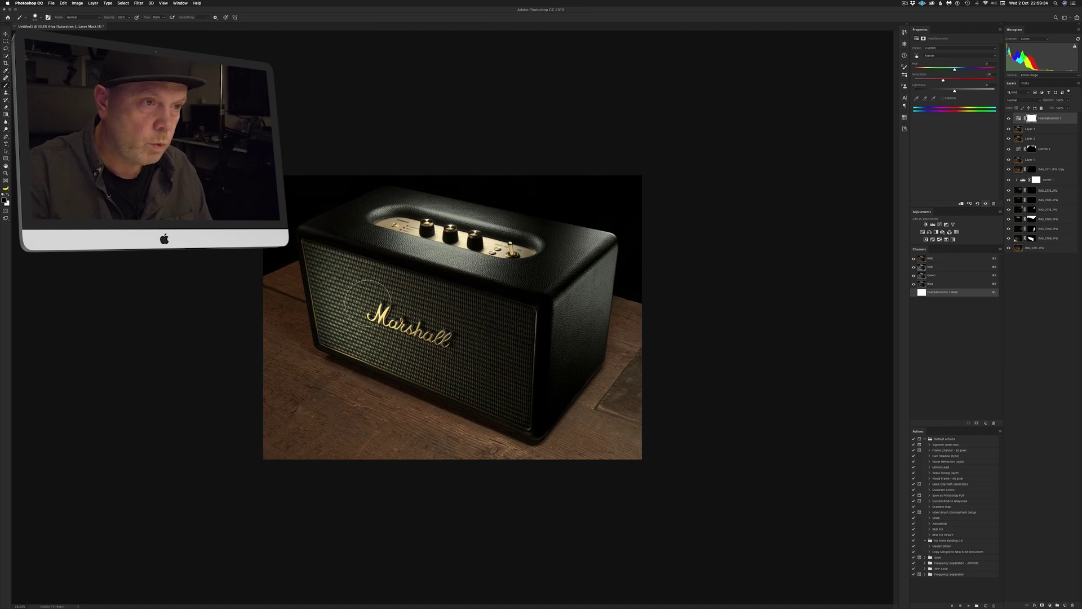
pyautogui.moveTo(358, 300)
pyautogui.mouseDown()
pyautogui.moveTo(409, 316)
pyautogui.moveTo(550, 247)
pyautogui.moveTo(456, 242)
pyautogui.mouseUp()
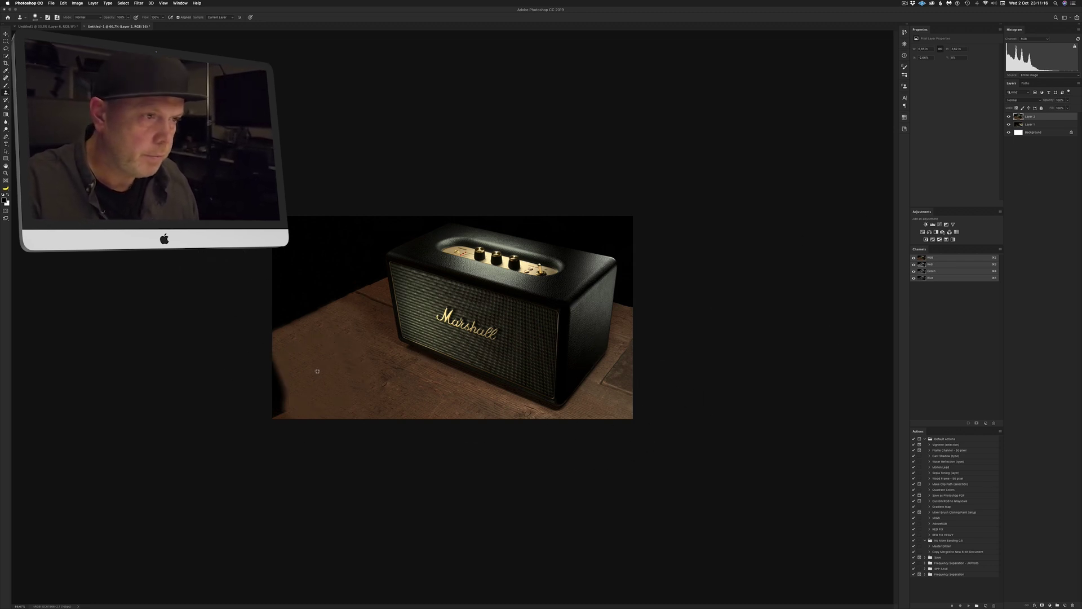
# Duplicate Layer 2, fill the copy with solid black, and give it an inverted layer mask
pyautogui.moveTo(317, 371)
pyautogui.mouseDown()
pyautogui.moveTo(280, 375)
pyautogui.moveTo(287, 410)
pyautogui.moveTo(286, 390)
pyautogui.moveTo(275, 416)
pyautogui.moveTo(299, 380)
pyautogui.moveTo(274, 363)
pyautogui.mouseUp()
pyautogui.keyDown('alt'); pyautogui.click(307, 382); pyautogui.keyUp('alt')
pyautogui.click(287, 410)
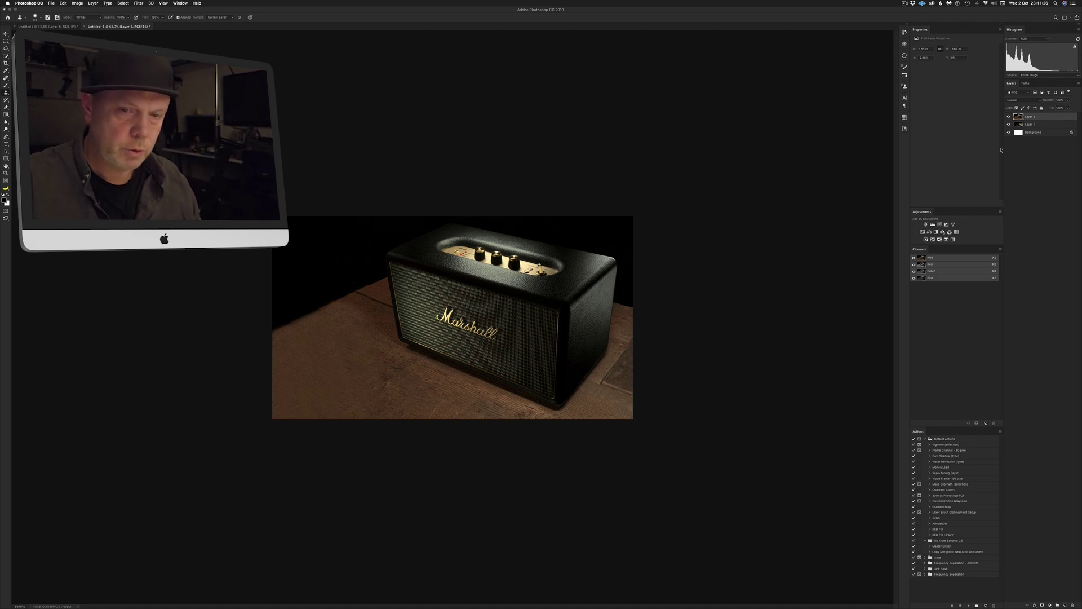
pyautogui.press('super+j')
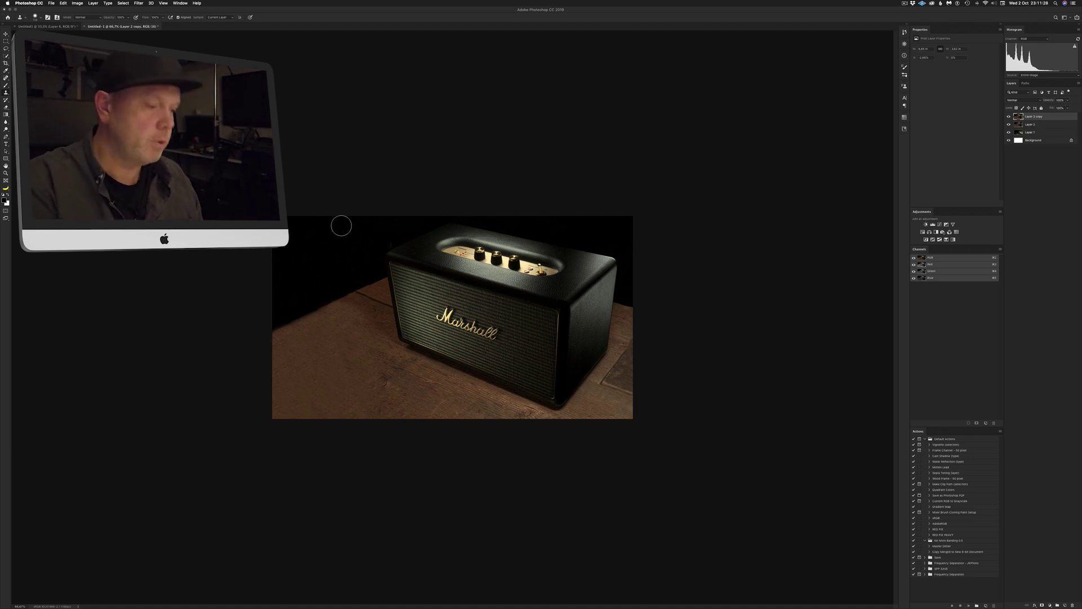
pyautogui.hotkey('alt', 'BackSpace')
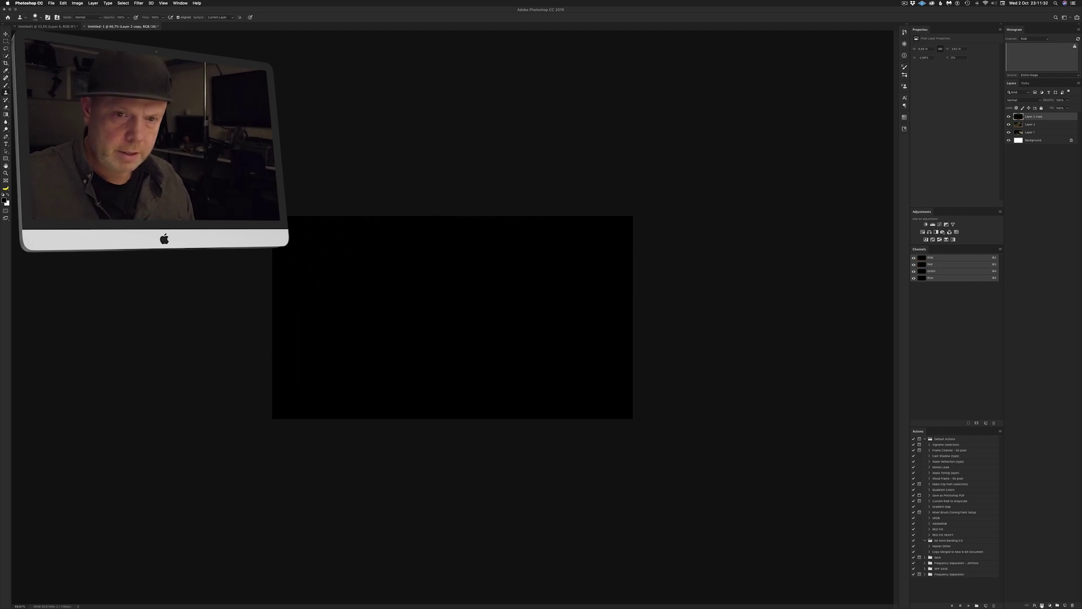
pyautogui.keyDown('alt'); pyautogui.click(1042, 606); pyautogui.keyUp('alt')
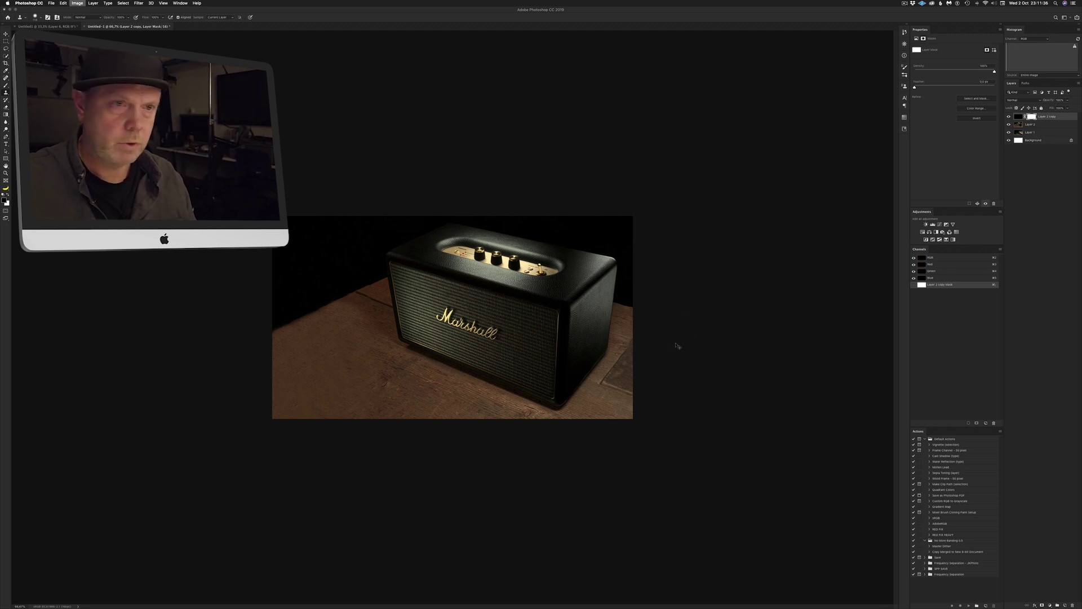
pyautogui.press('super+i')
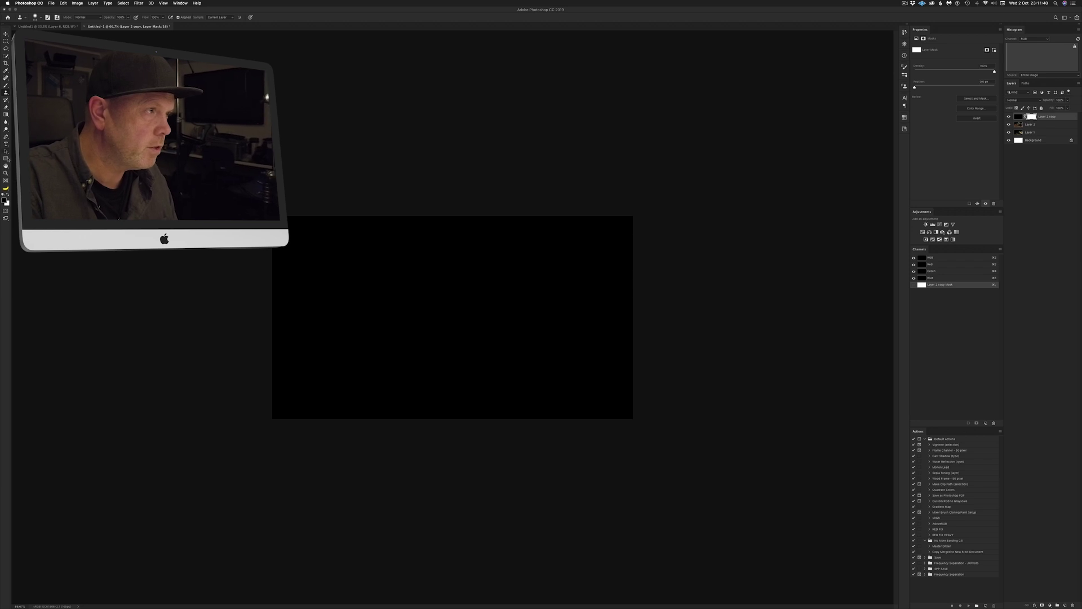
# Drag gradients on the black layer's mask to reveal the speaker and the table below the logo
pyautogui.click(5, 115)
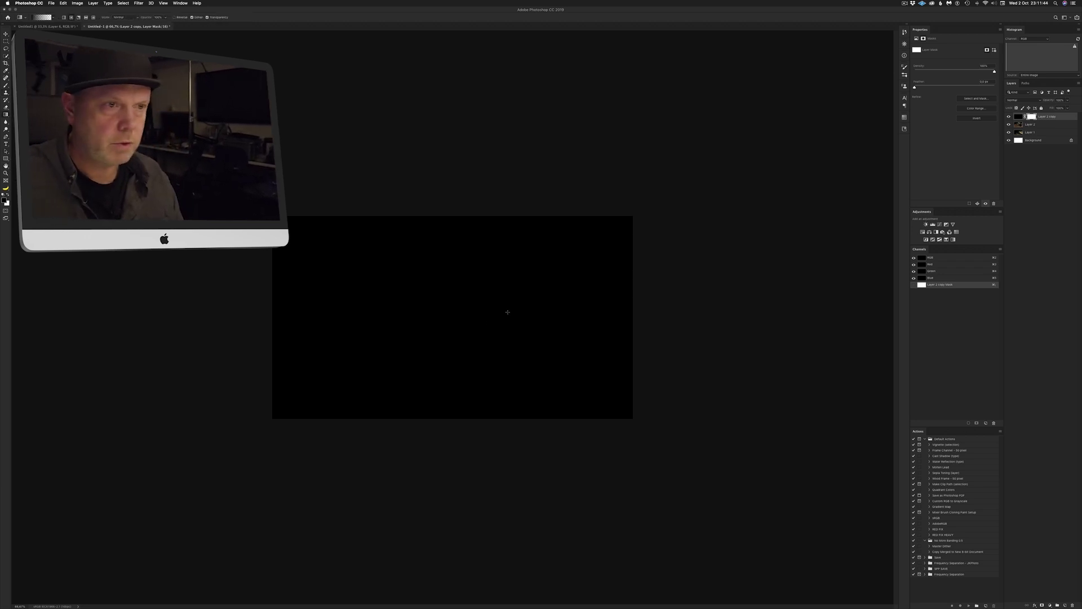
pyautogui.moveTo(508, 312); pyautogui.dragTo(443, 214)
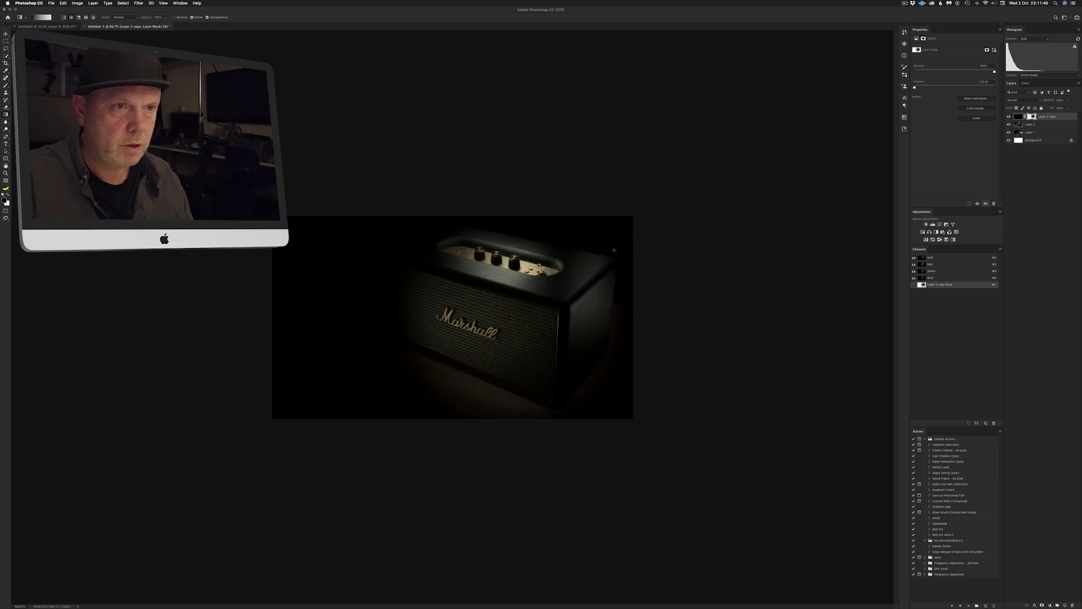
pyautogui.moveTo(566, 289); pyautogui.dragTo(645, 216)
pyautogui.moveTo(536, 270); pyautogui.dragTo(507, 226)
pyautogui.moveTo(451, 282); pyautogui.dragTo(428, 225)
pyautogui.moveTo(400, 288); pyautogui.dragTo(366, 230)
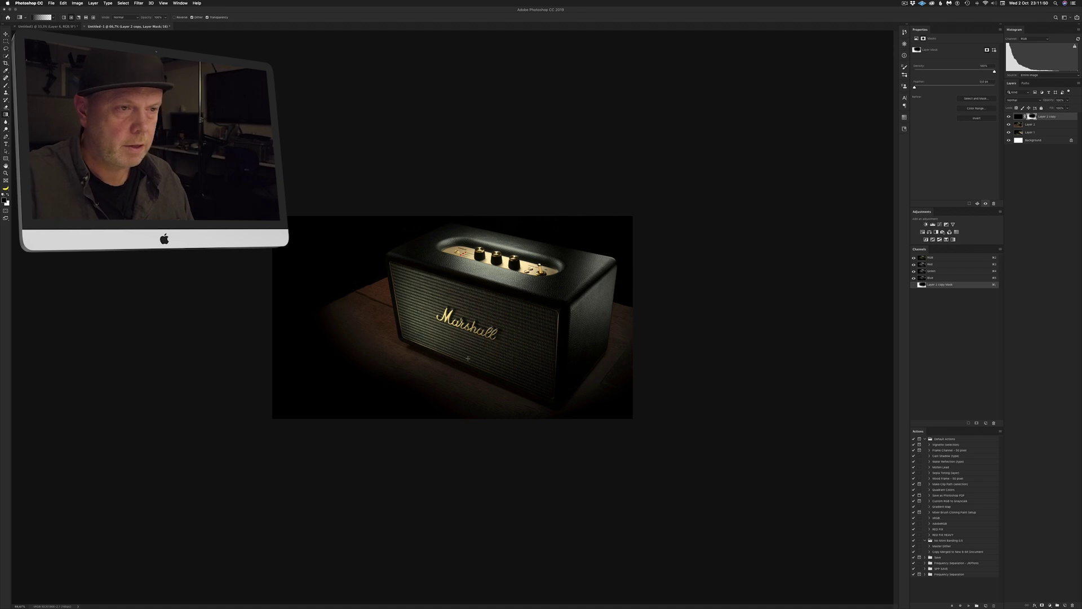
pyautogui.moveTo(498, 338); pyautogui.dragTo(490, 371)
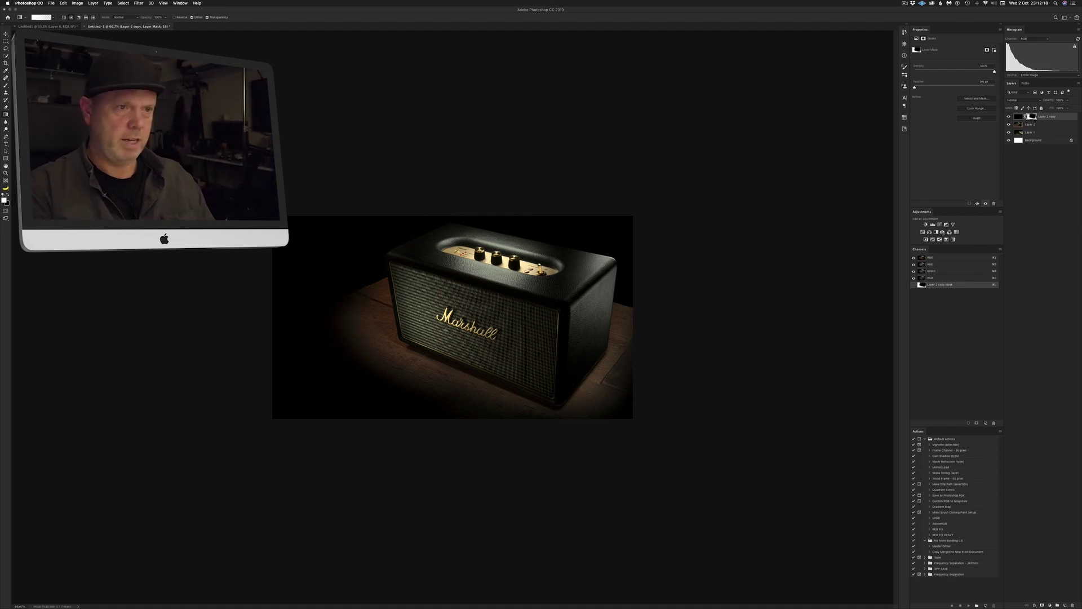
# With the gradient reversed, brighten the lower-left table and the speaker front through the mask
pyautogui.press('x')
pyautogui.moveTo(410, 341); pyautogui.dragTo(376, 395)
pyautogui.moveTo(453, 342); pyautogui.dragTo(449, 402)
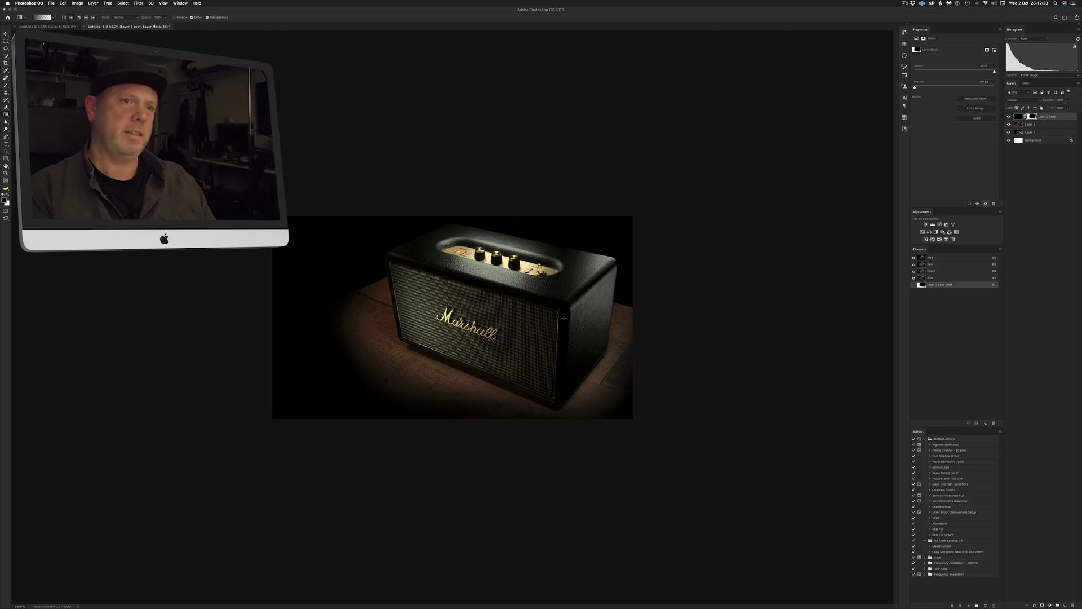
pyautogui.press('super+equal')
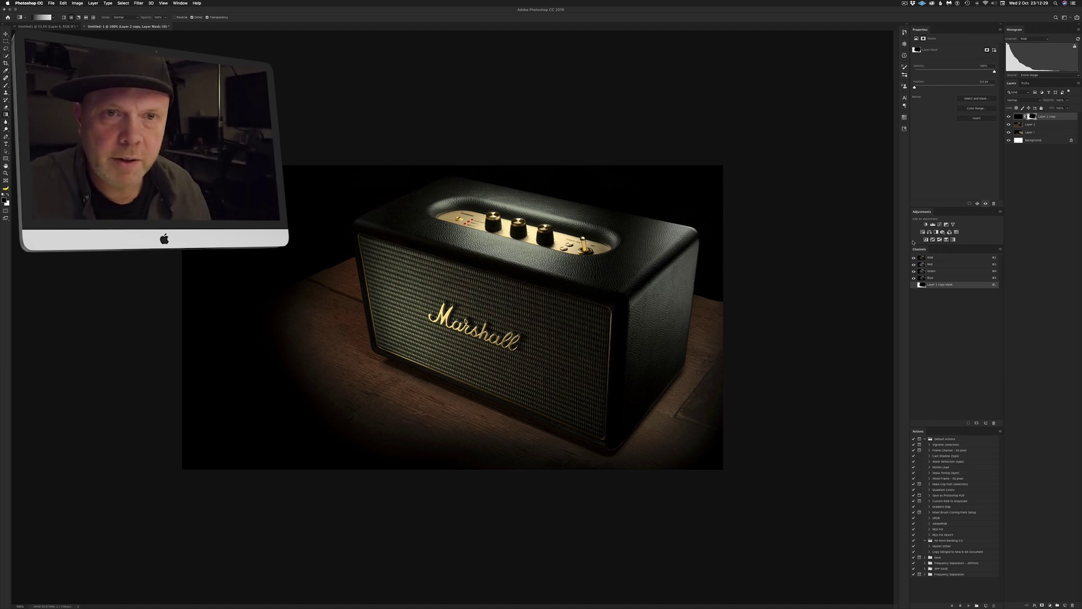
# Add a Curves layer and raise a midtone point from input 163 to output 181
pyautogui.click(940, 225)
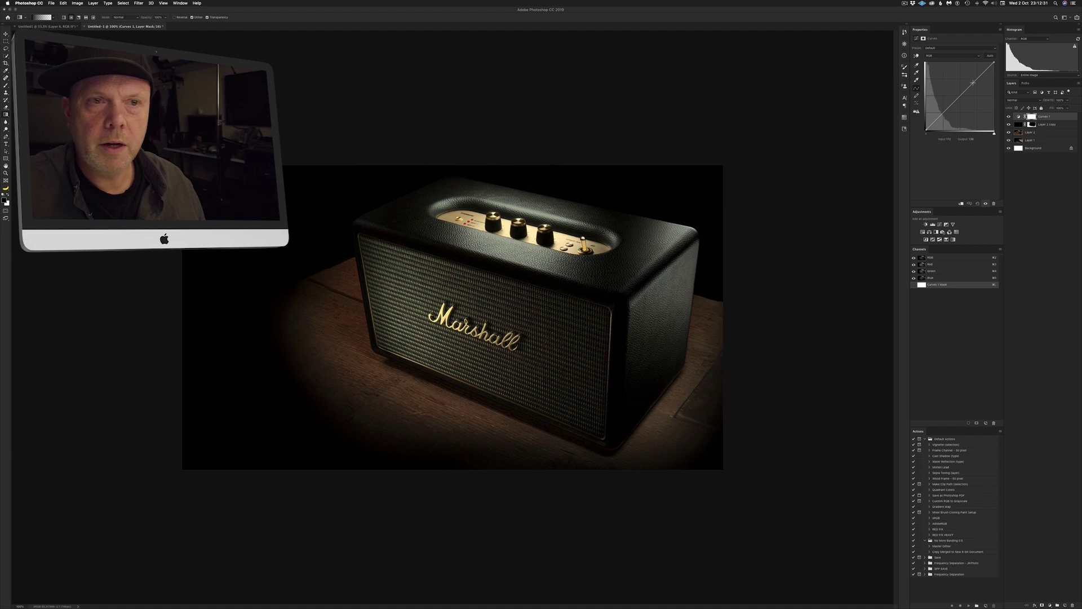
pyautogui.moveTo(973, 83); pyautogui.dragTo(952, 105)
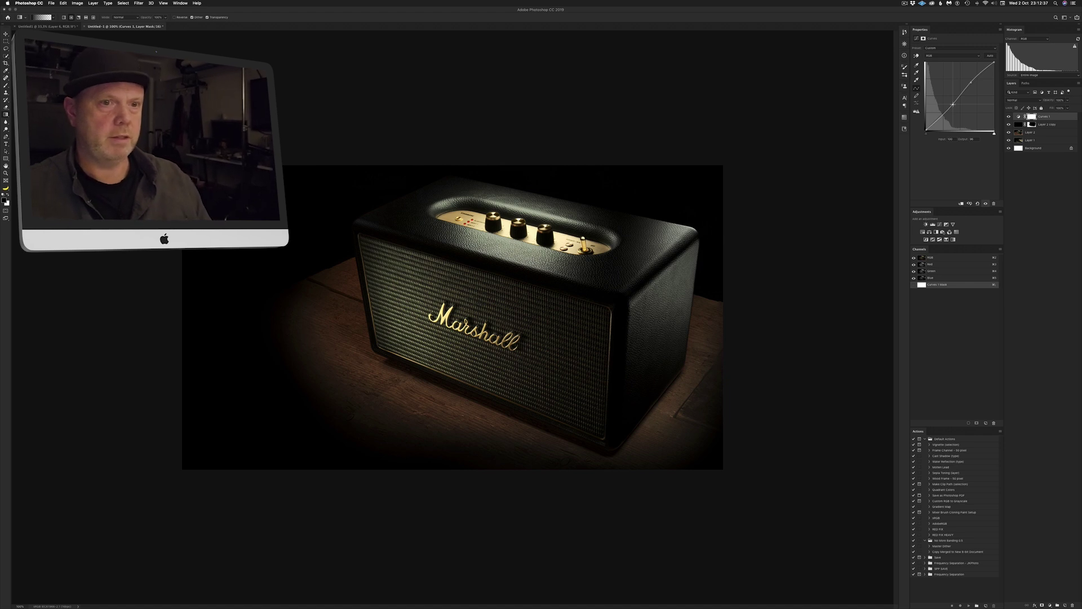